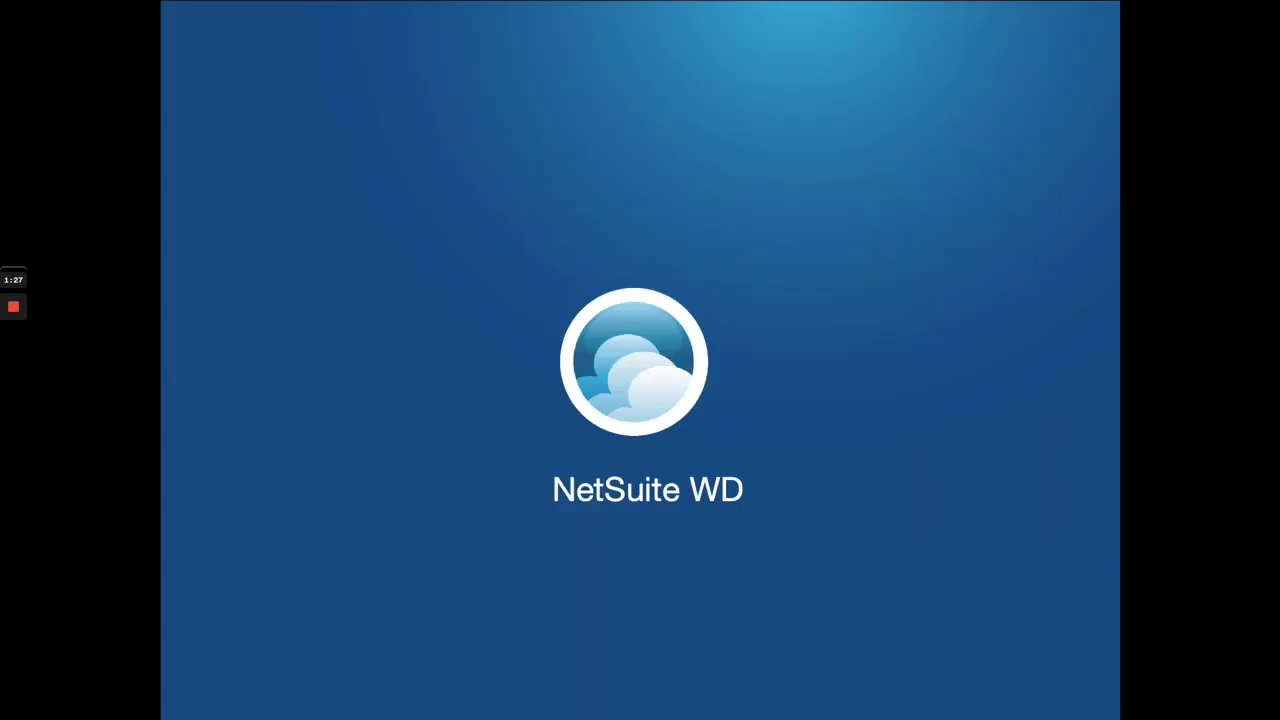
key("Right")
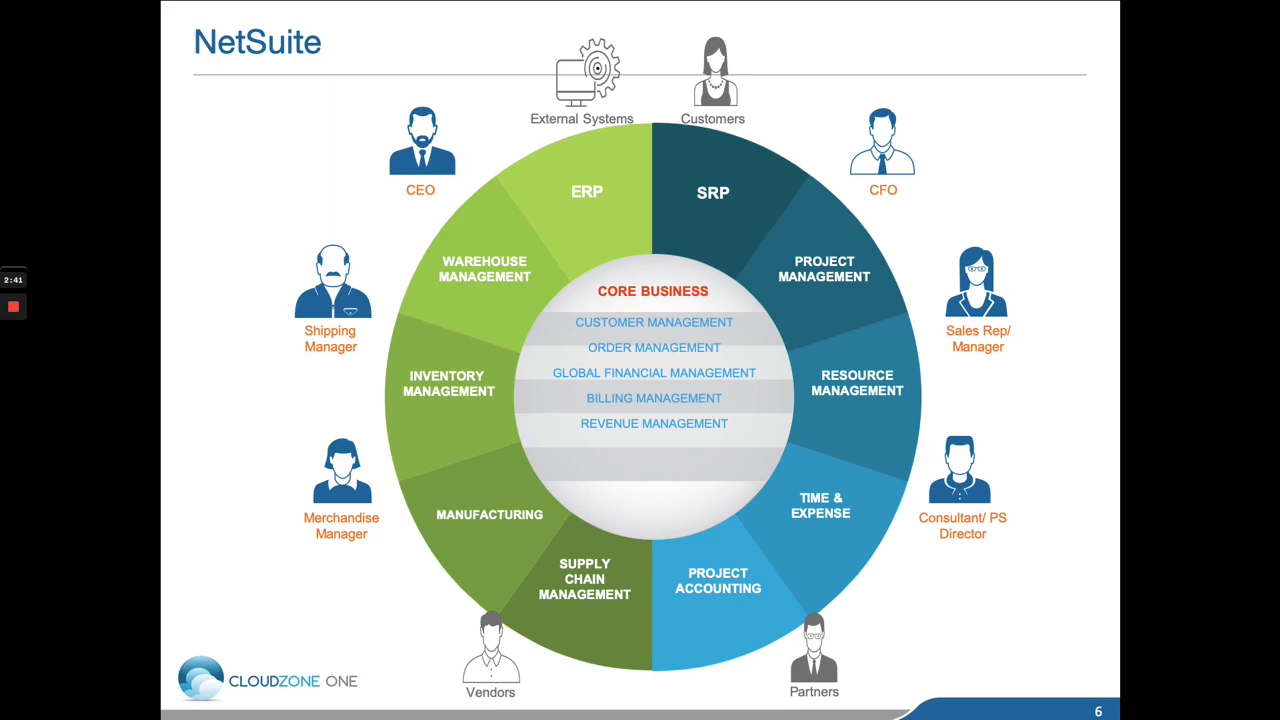
Advance the slideshow from the NetSuite WD title slide through the overview diagram to the following slide.
key("Right")
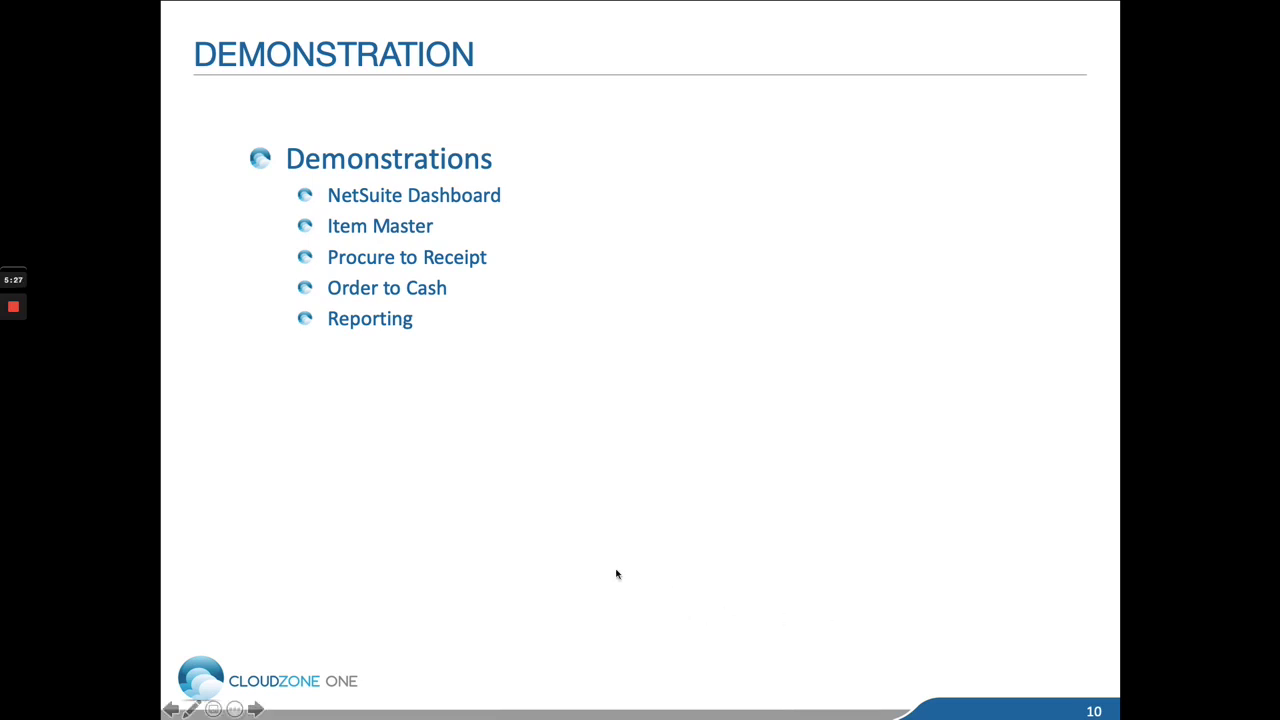
Leave the PowerPoint slideshow and switch to the NetSuite Home dashboard in Chrome.
mouse_move(13, 345)
key("super+Tab")
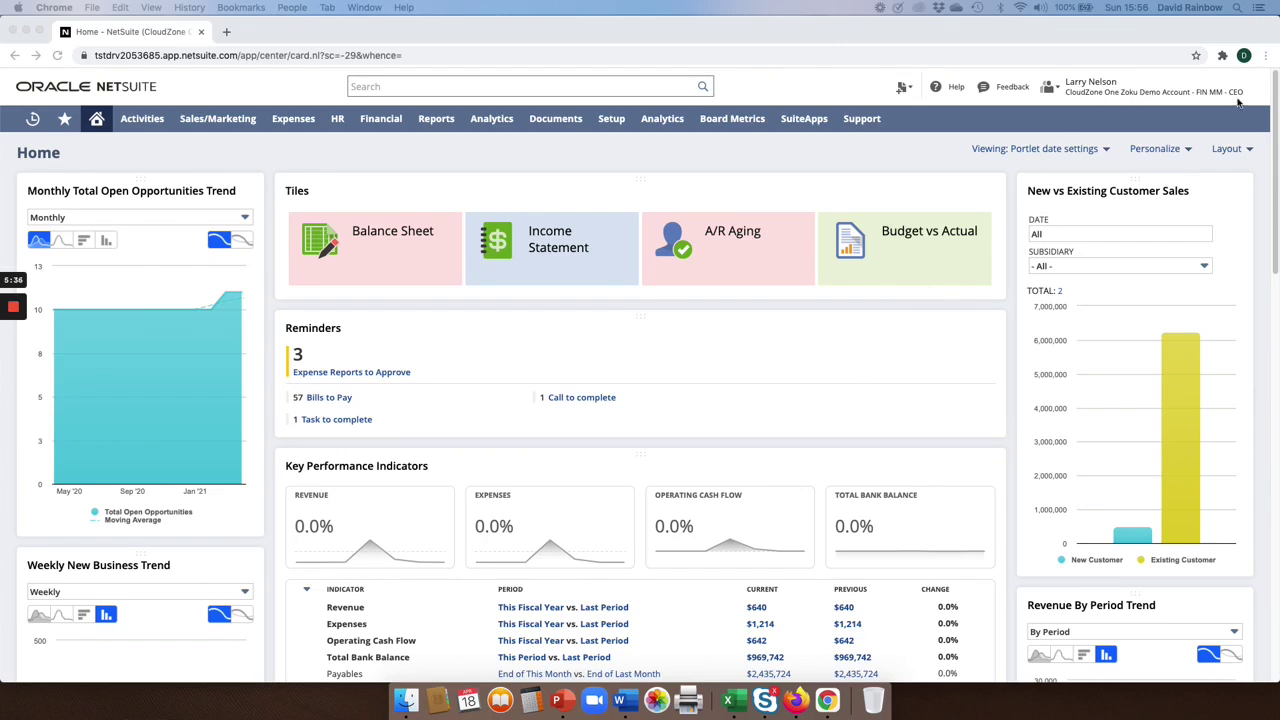
mouse_move(1238, 90)
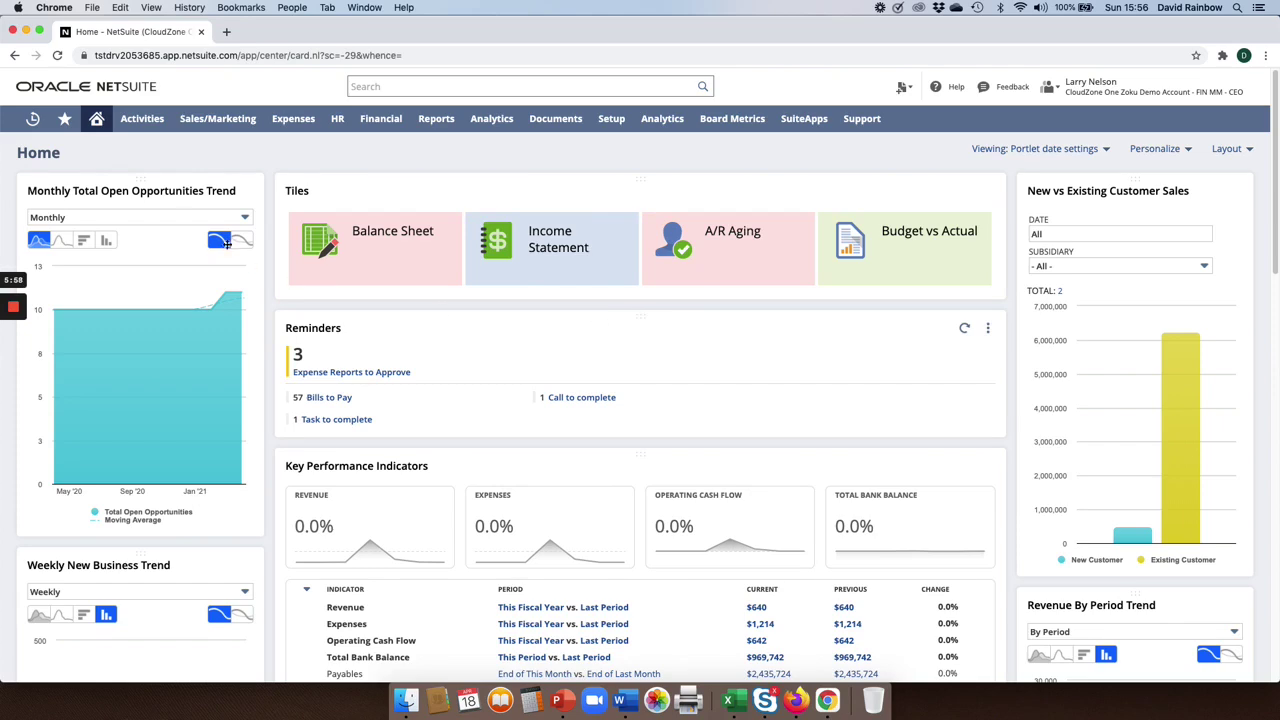
Move the Reminders portlet to the top of the left column and set the opportunities trend to Weekly.
left_click_drag(645, 321, 261, 273)
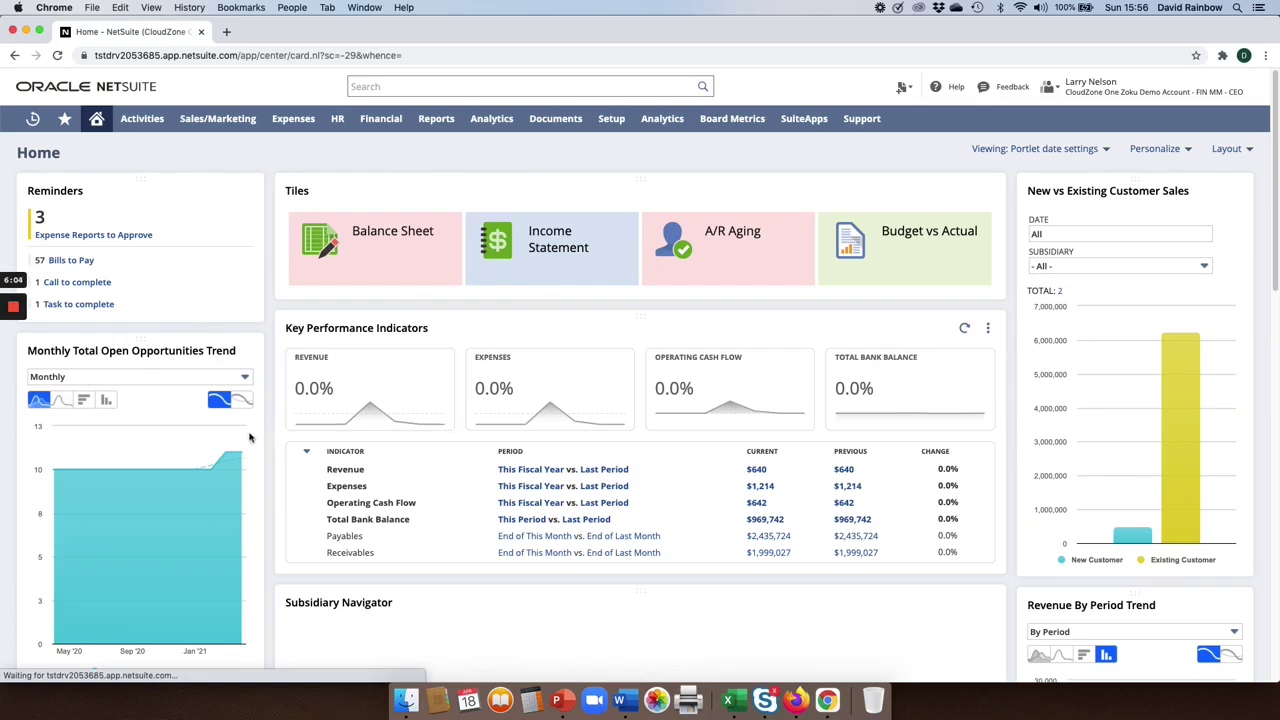
left_click(93, 379)
left_click(70, 413)
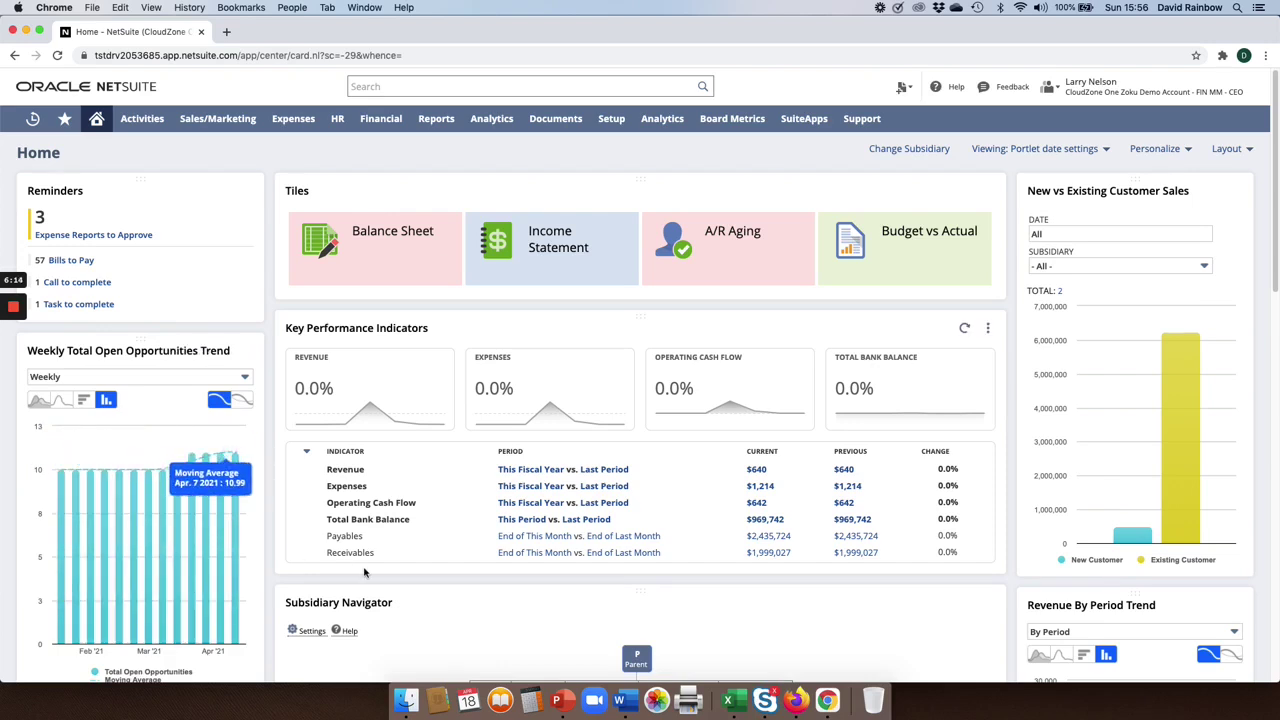
scroll(364, 572, "down", 10)
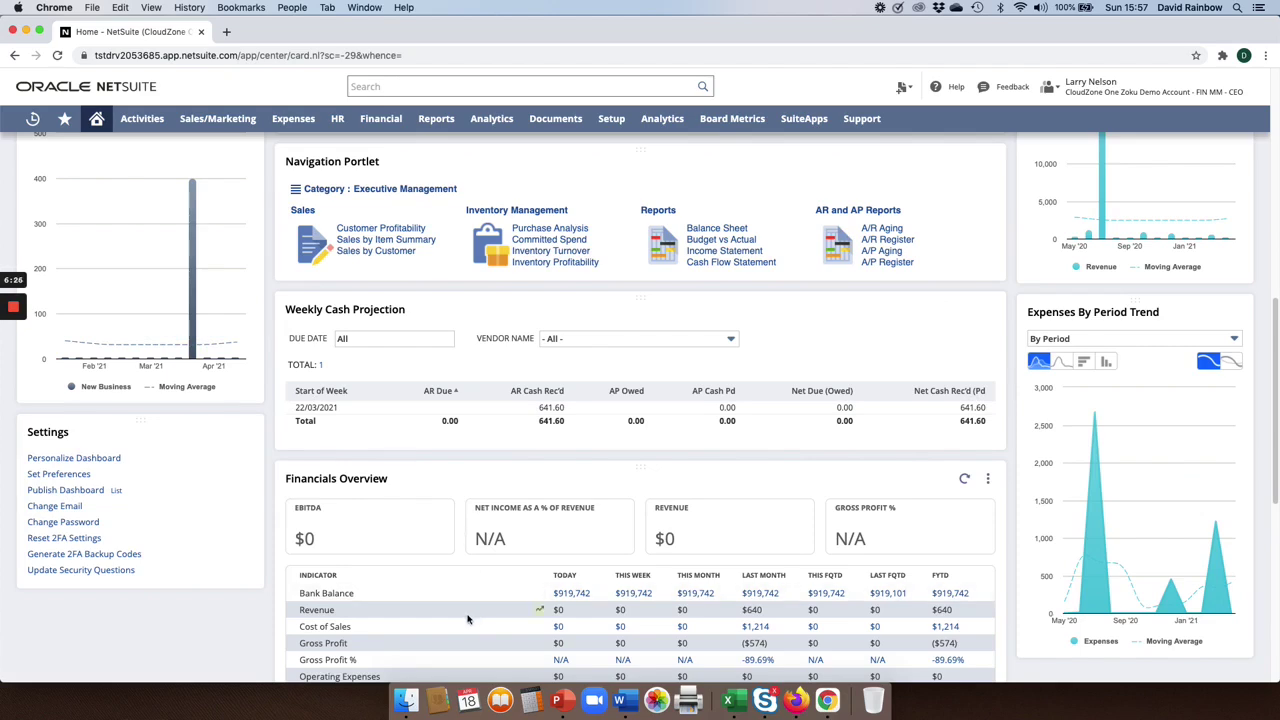
scroll(467, 620, "up", 5)
scroll(467, 625, "up", 4)
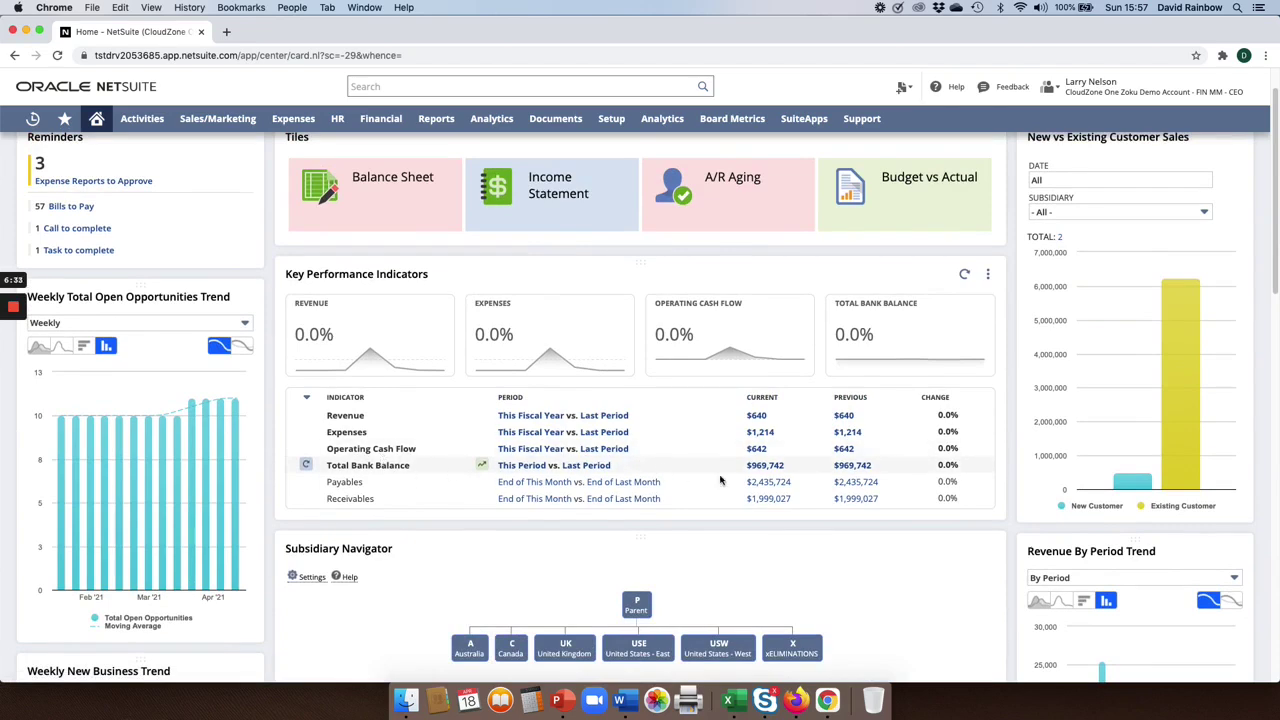
Drill from the dashboard KPI into A/R aging, then 8 Altima Technology's detail, opening invoice INV124.
left_click(543, 482)
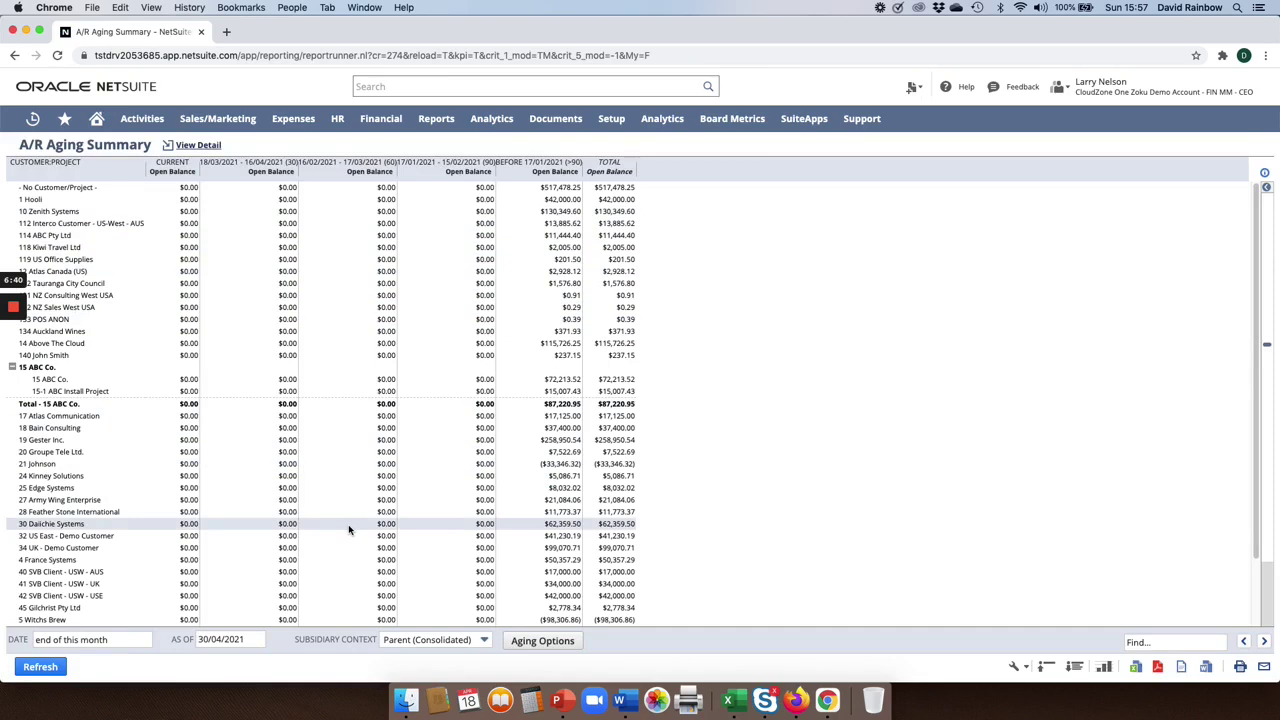
scroll(349, 530, "down", 3)
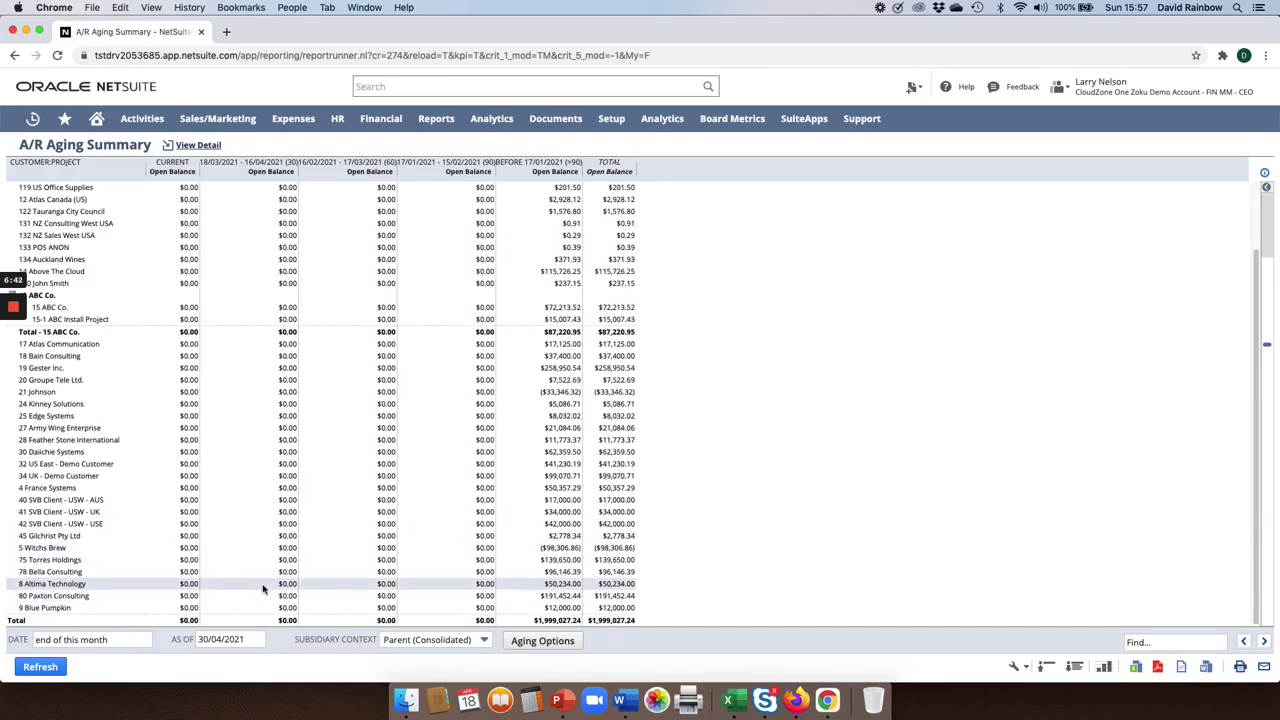
left_click(548, 585)
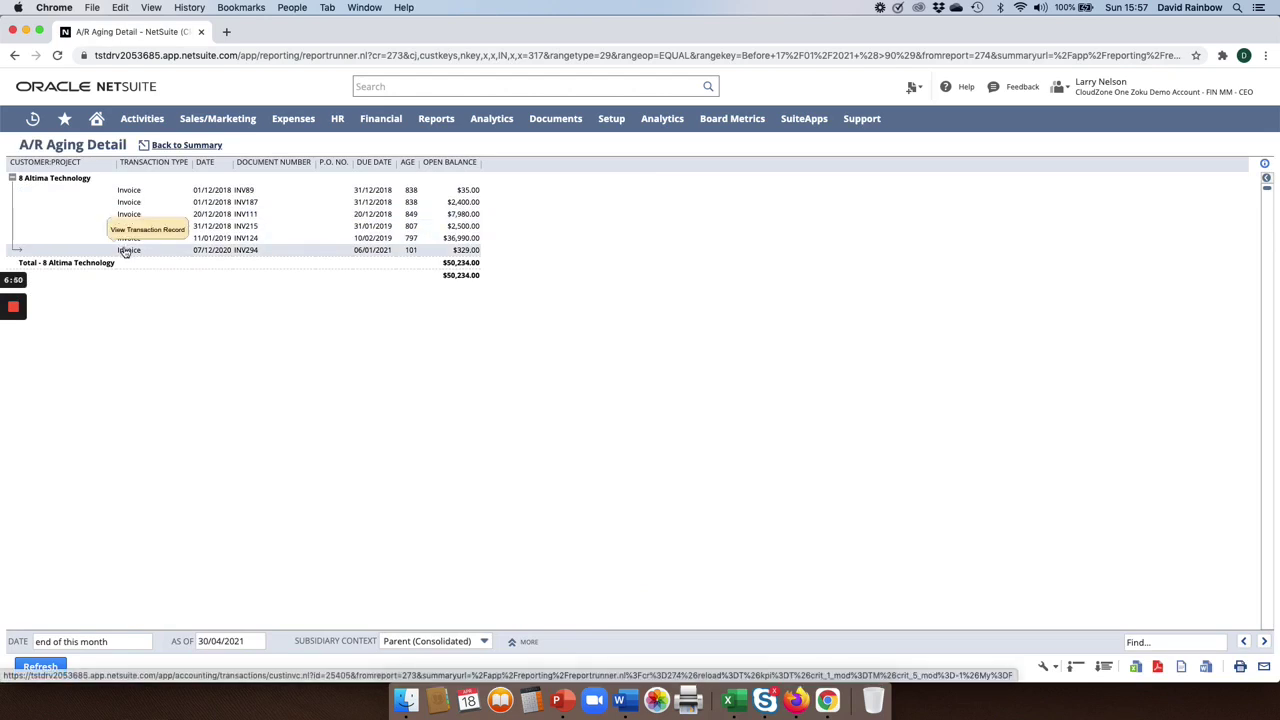
left_click(296, 250)
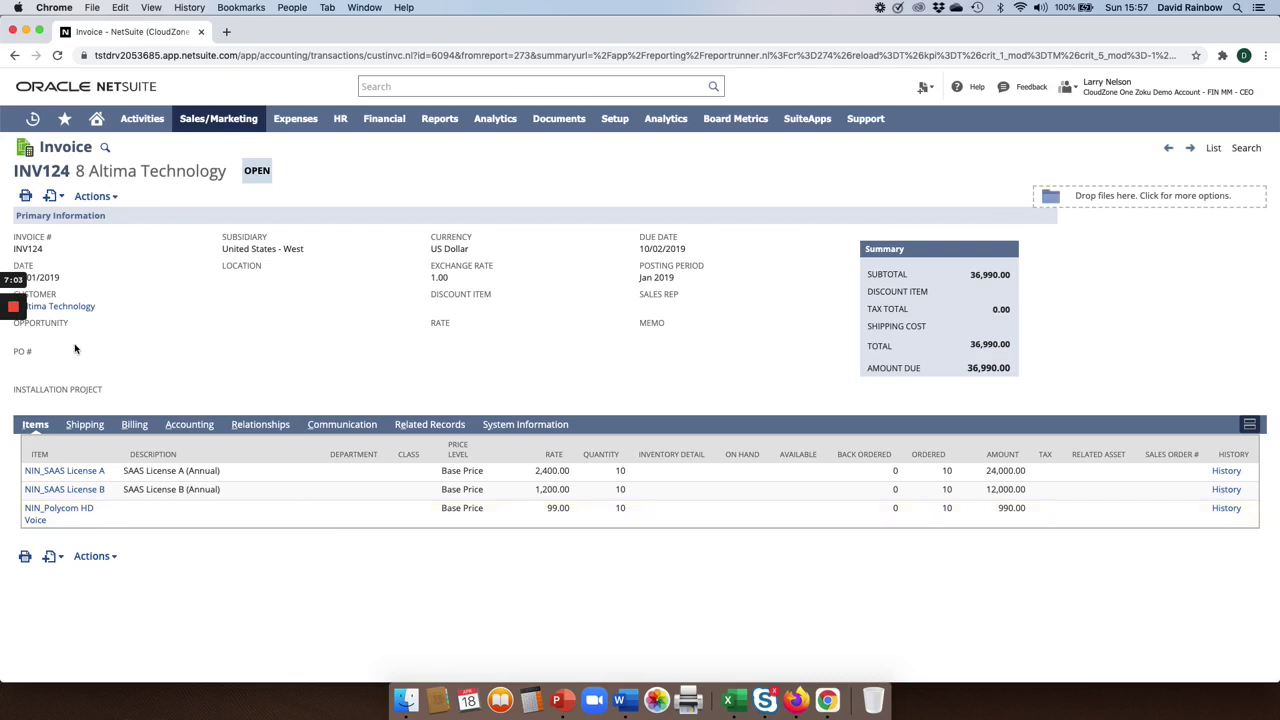
Open 8 Altima Technology's customer record from invoice INV124 and show its Messages.
left_click(70, 307)
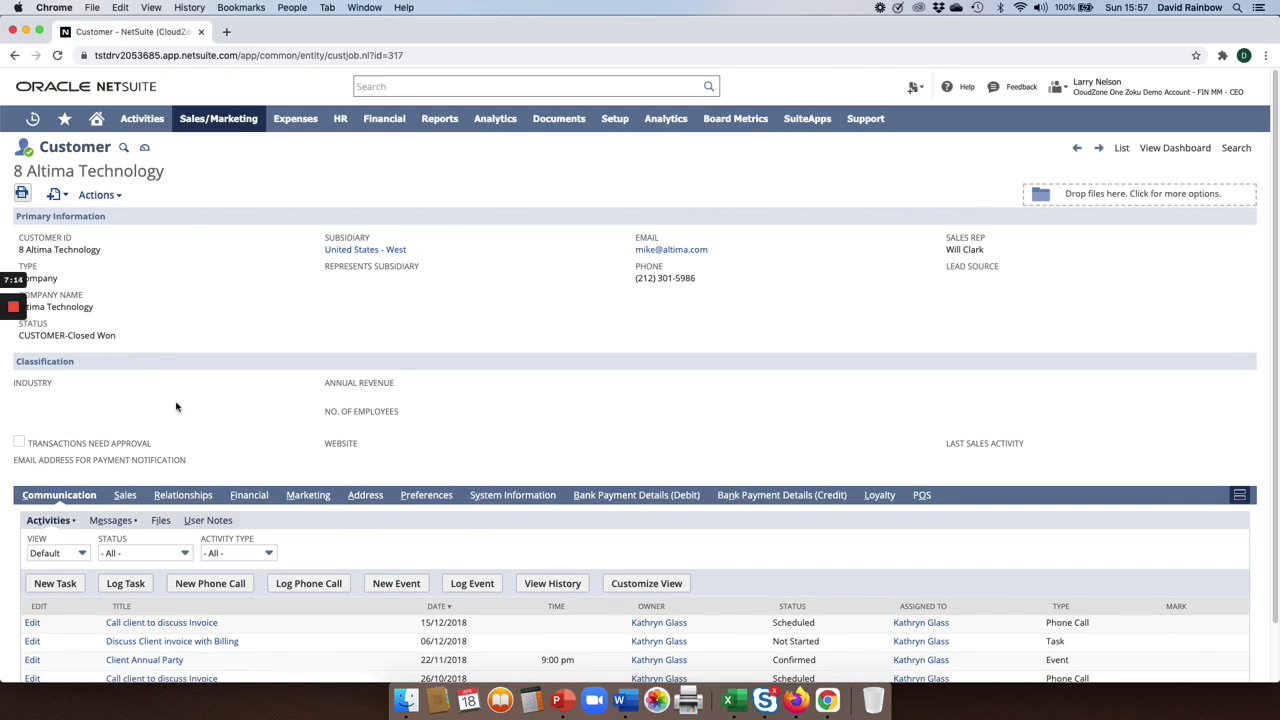
scroll(176, 407, "down", 2)
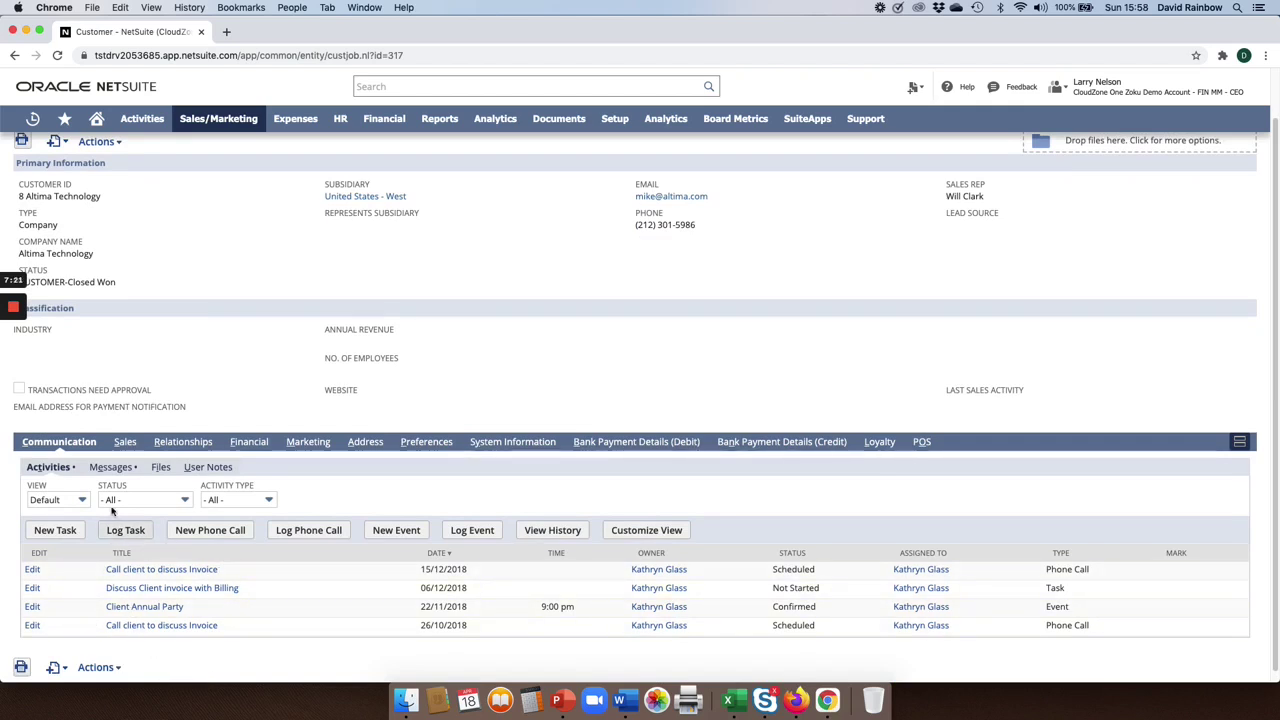
left_click(111, 468)
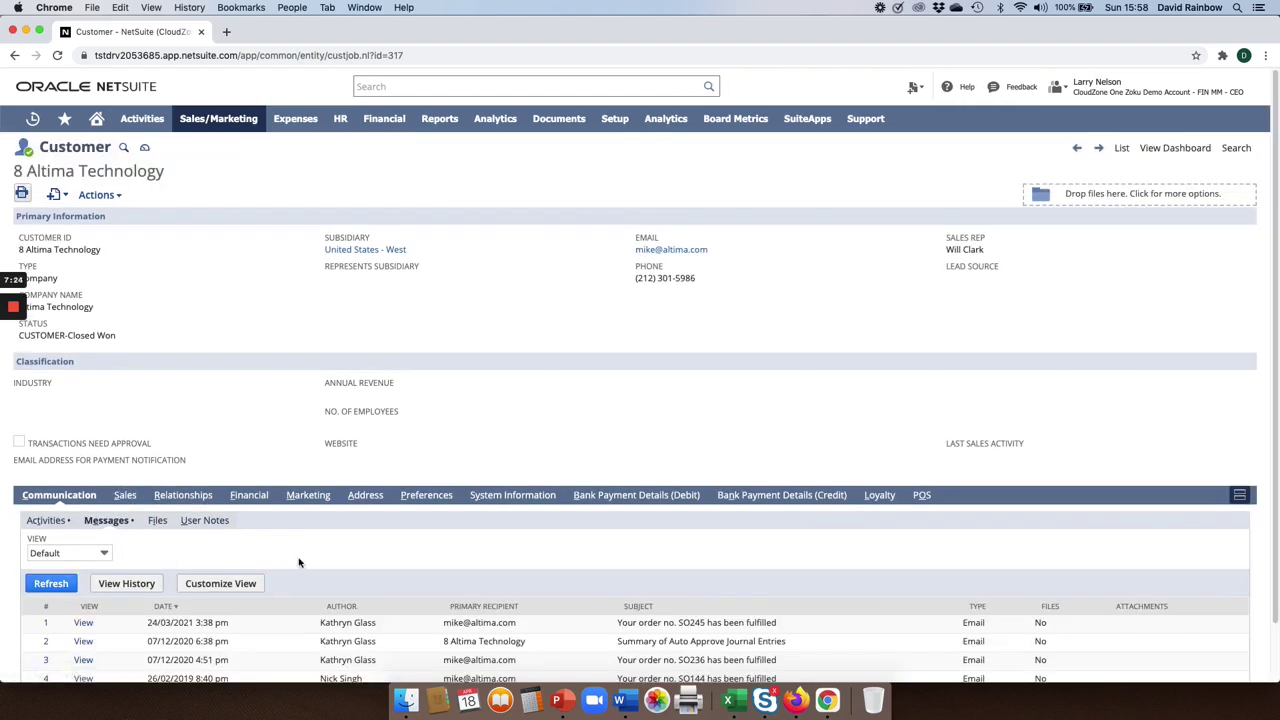
Review the customer's sales transactions, then list its eleven purchased items totalling 135,099.00.
left_click(125, 496)
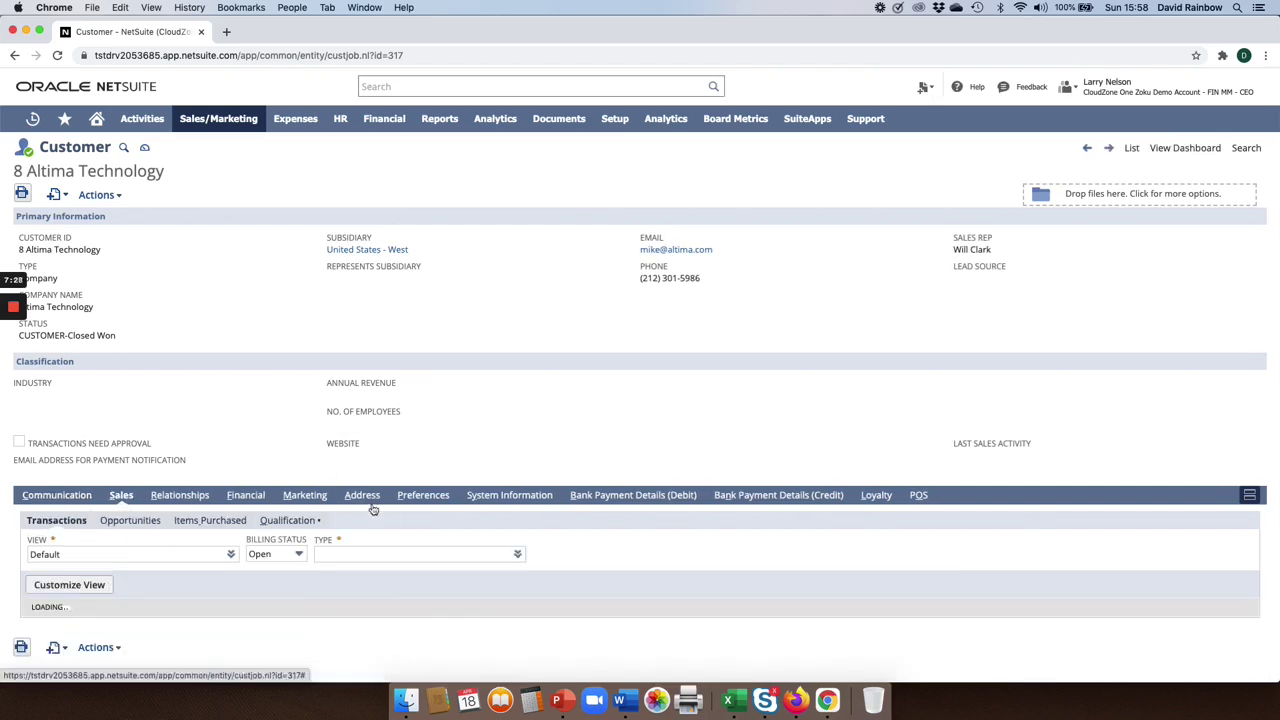
scroll(490, 630, "down", 3)
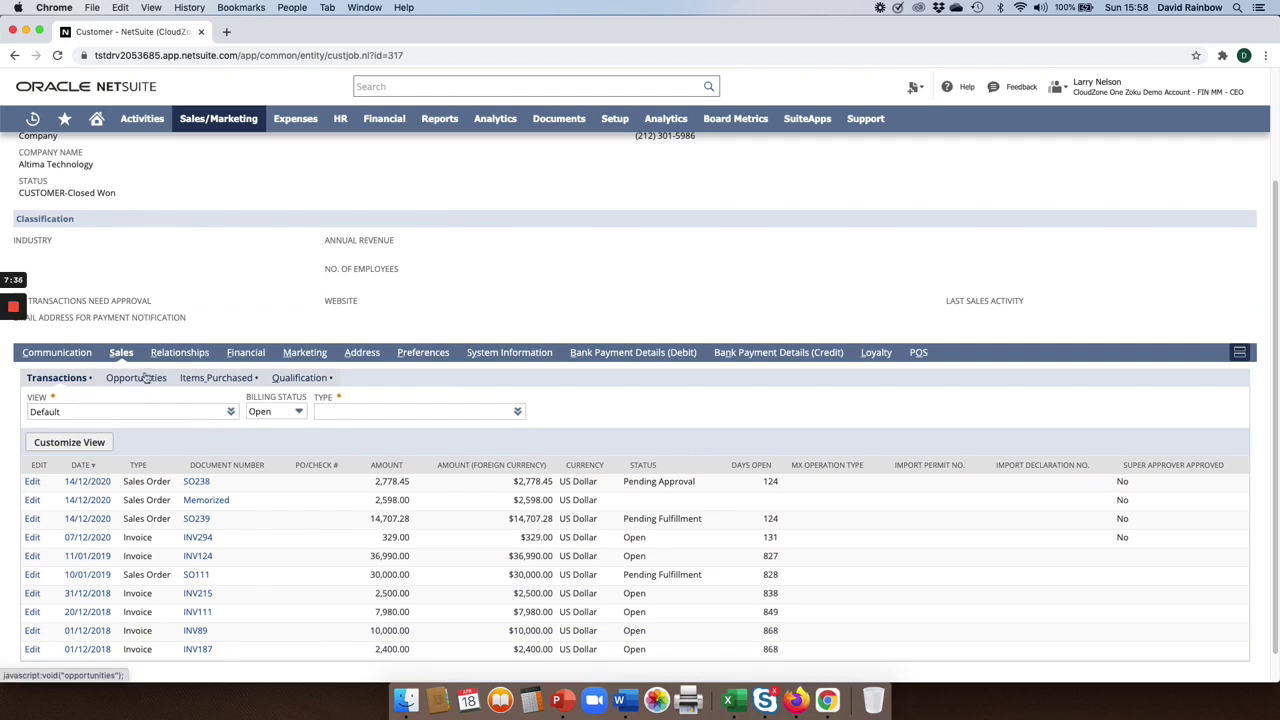
left_click(219, 379)
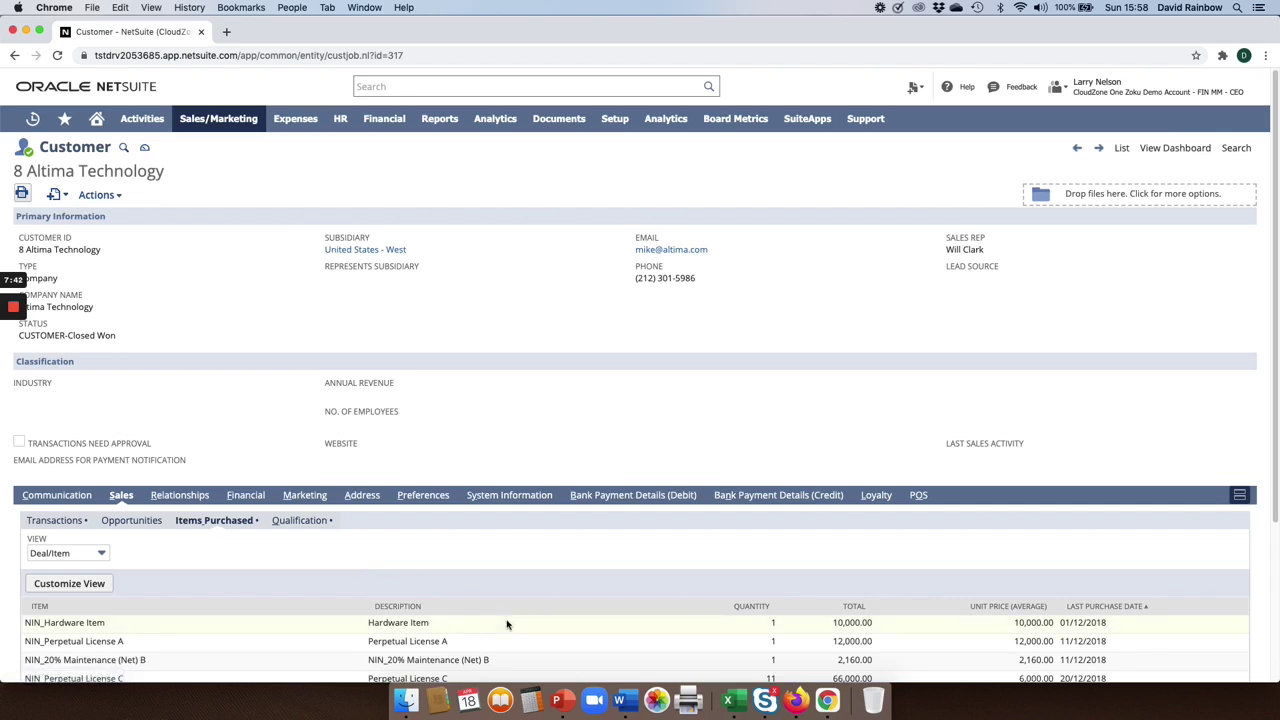
scroll(508, 620, "down", 3)
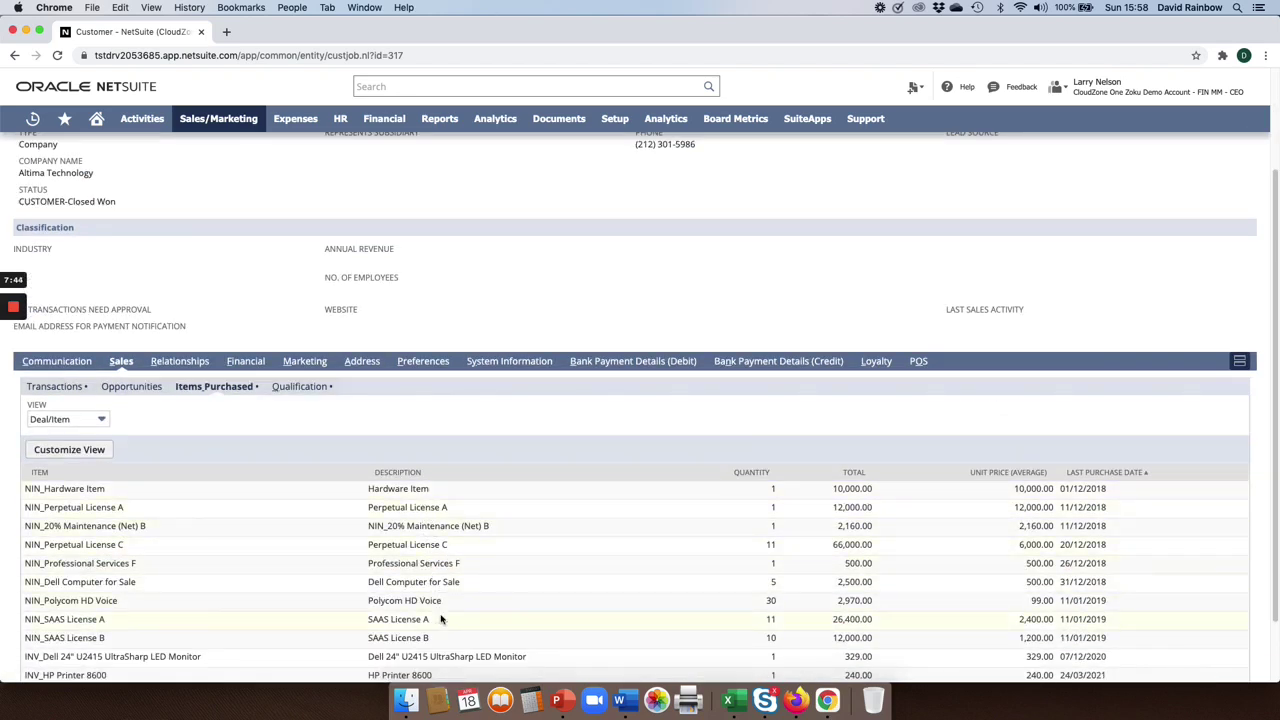
scroll(445, 622, "down", 1)
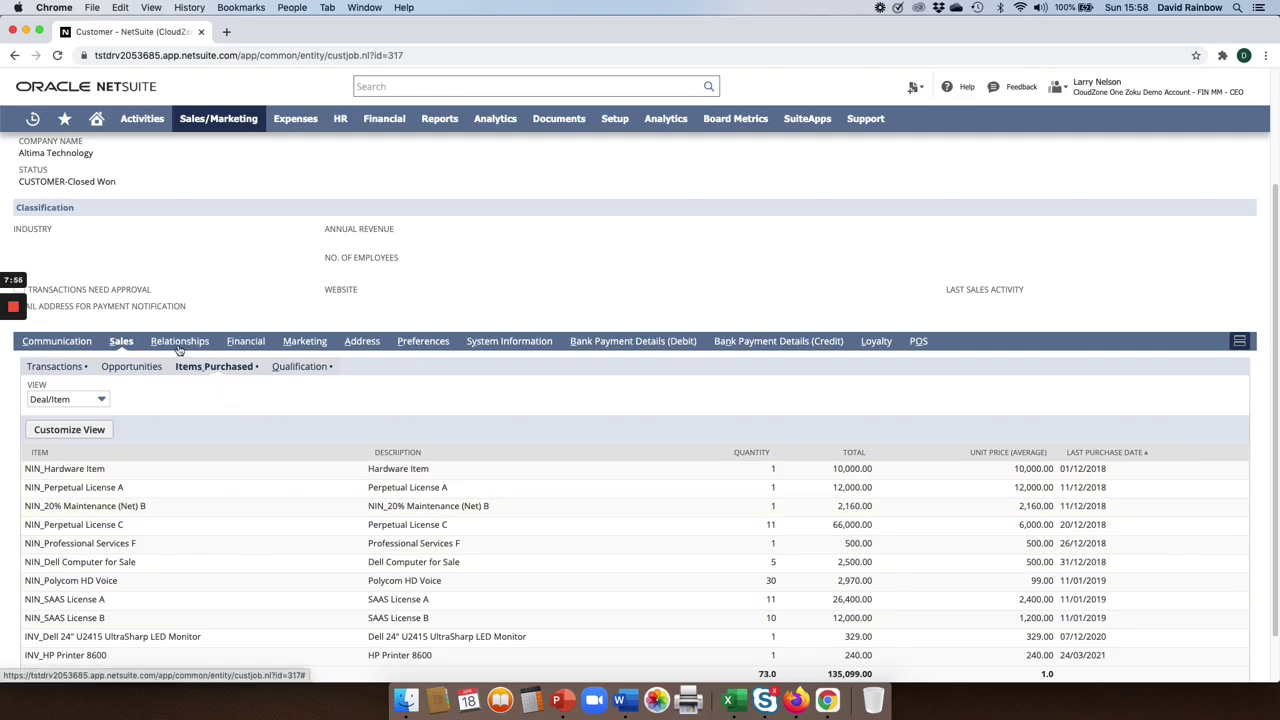
Show the Financial subtab: Net 30 terms, 500,000.00 credit limit, 50,234.00 overdue balance.
left_click(246, 349)
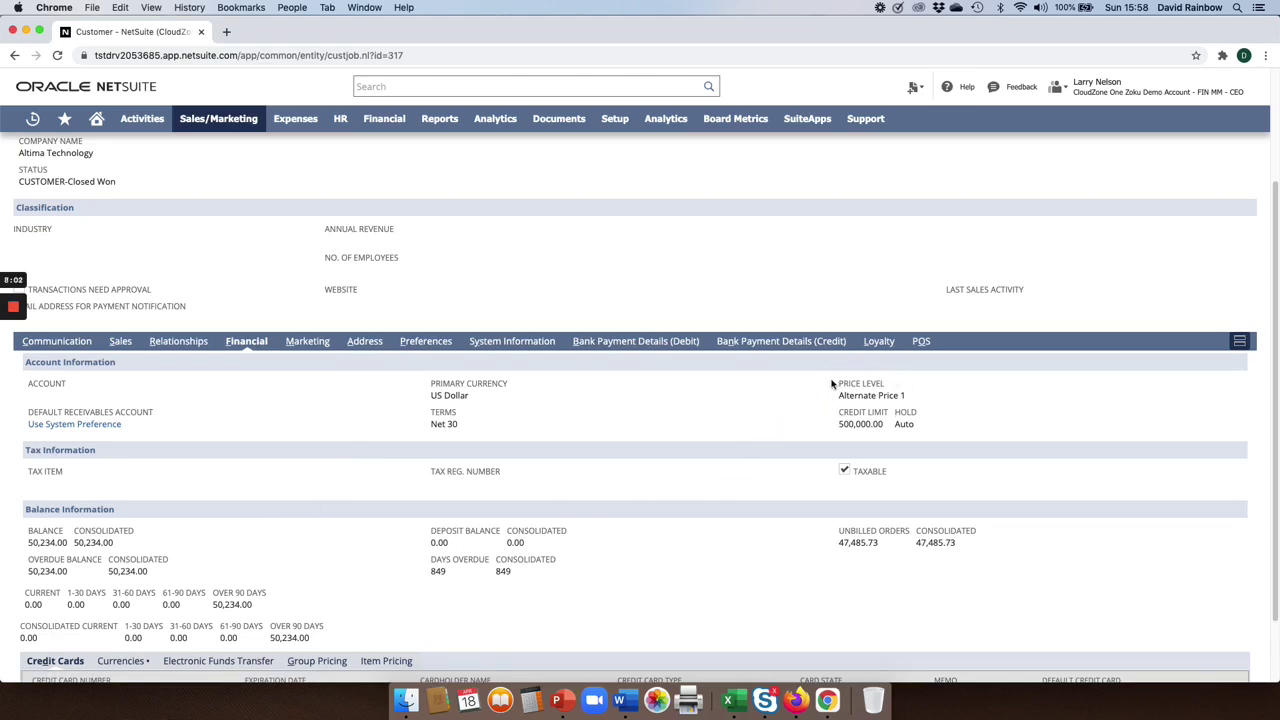
scroll(651, 569, "down", 2)
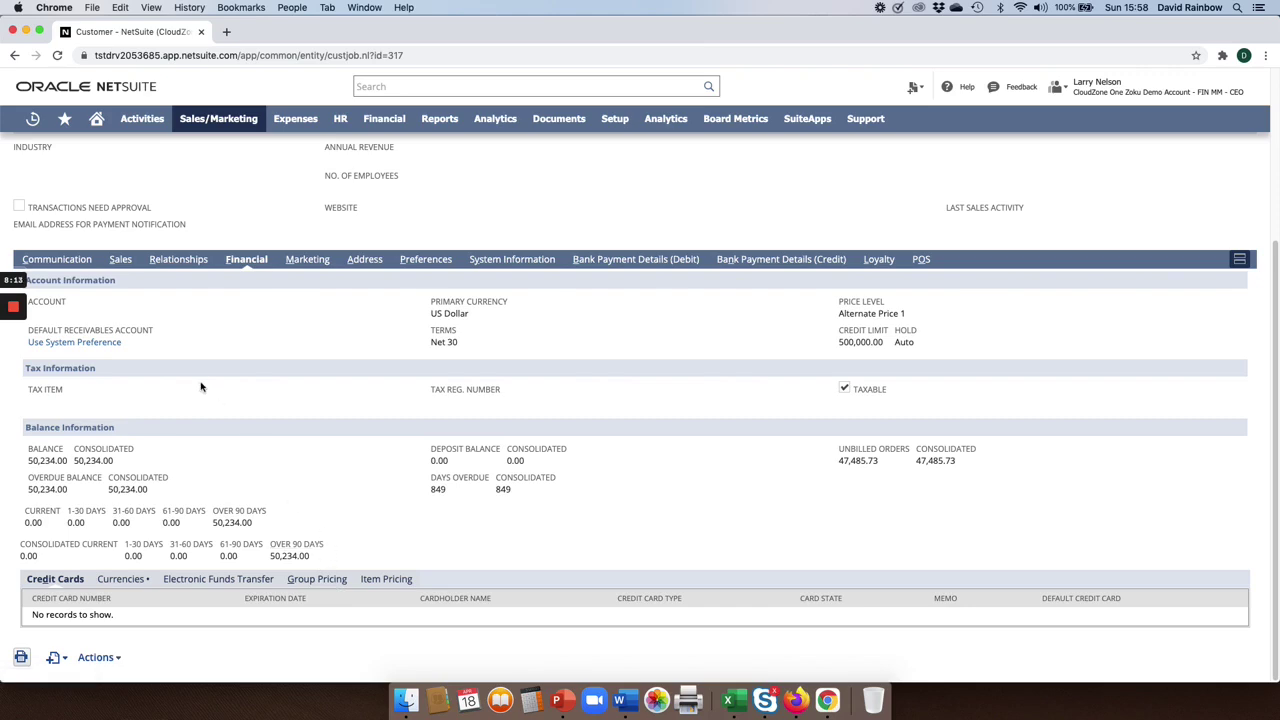
Show the Marketing subtab's Subscriptions, with global status Soft Opt-In.
left_click(305, 259)
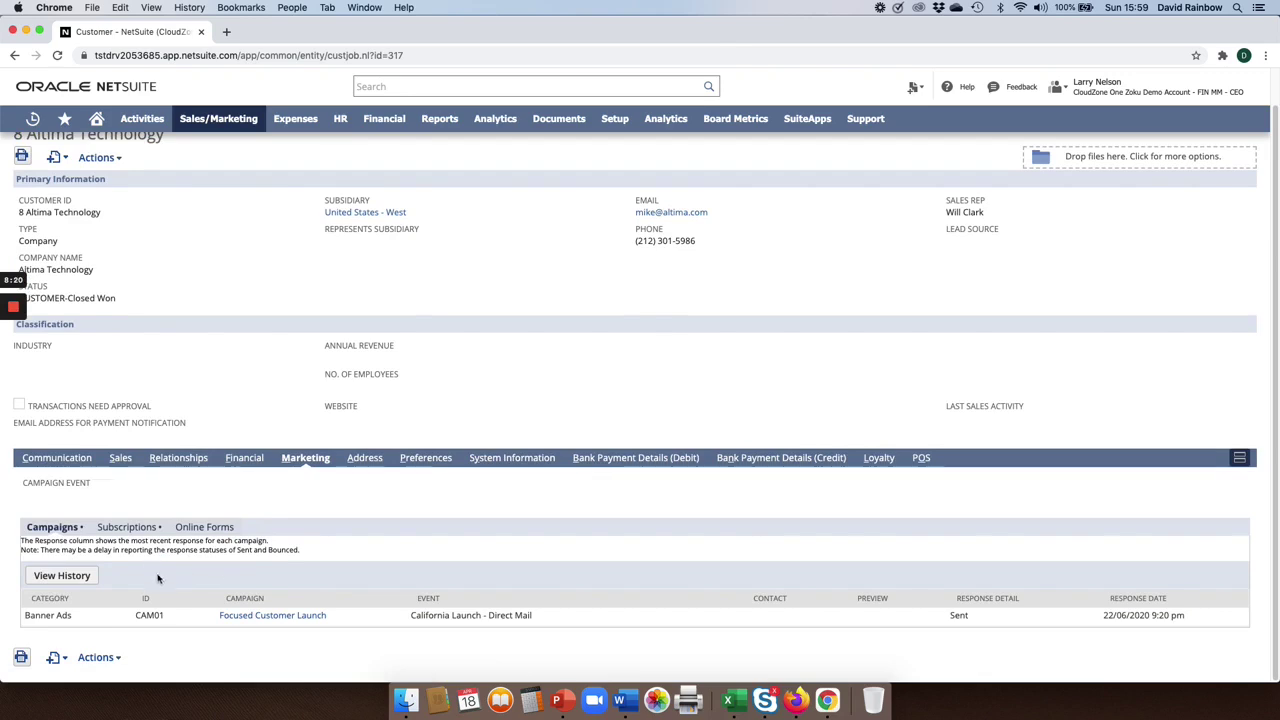
left_click(132, 528)
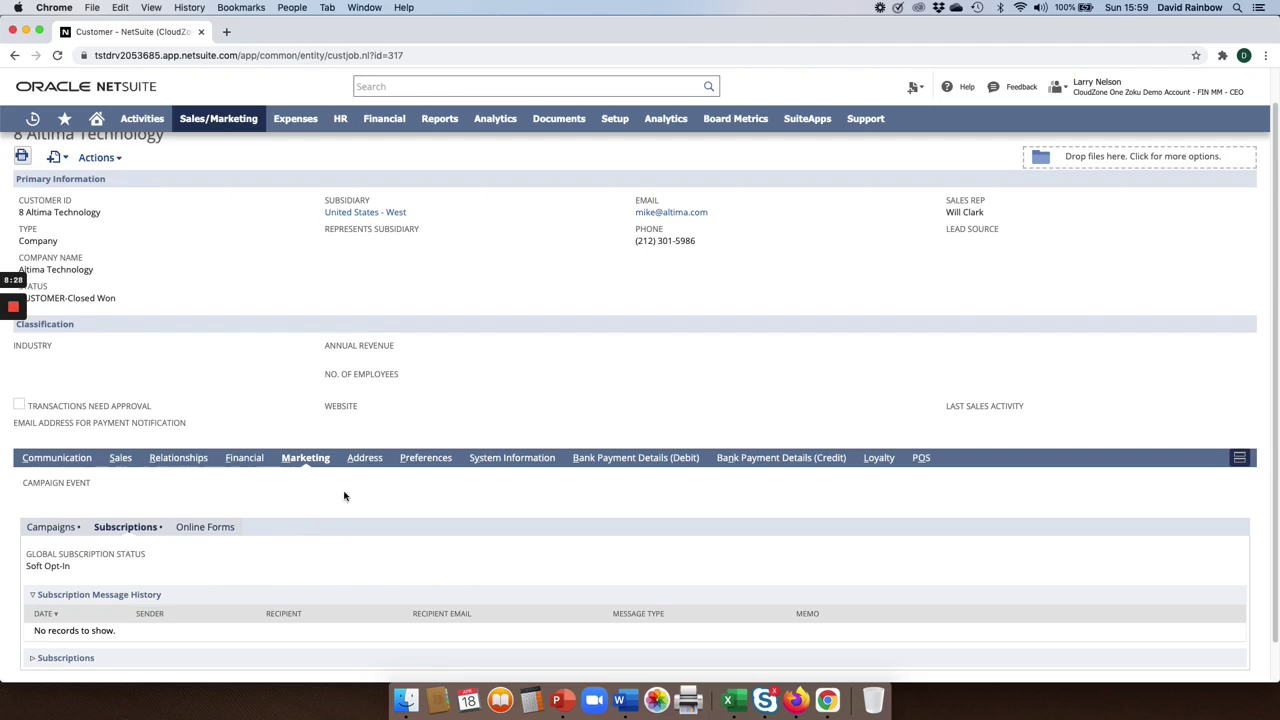
Show the customer's address details, locate it in Google Maps, and return to the NetSuite record.
left_click(365, 460)
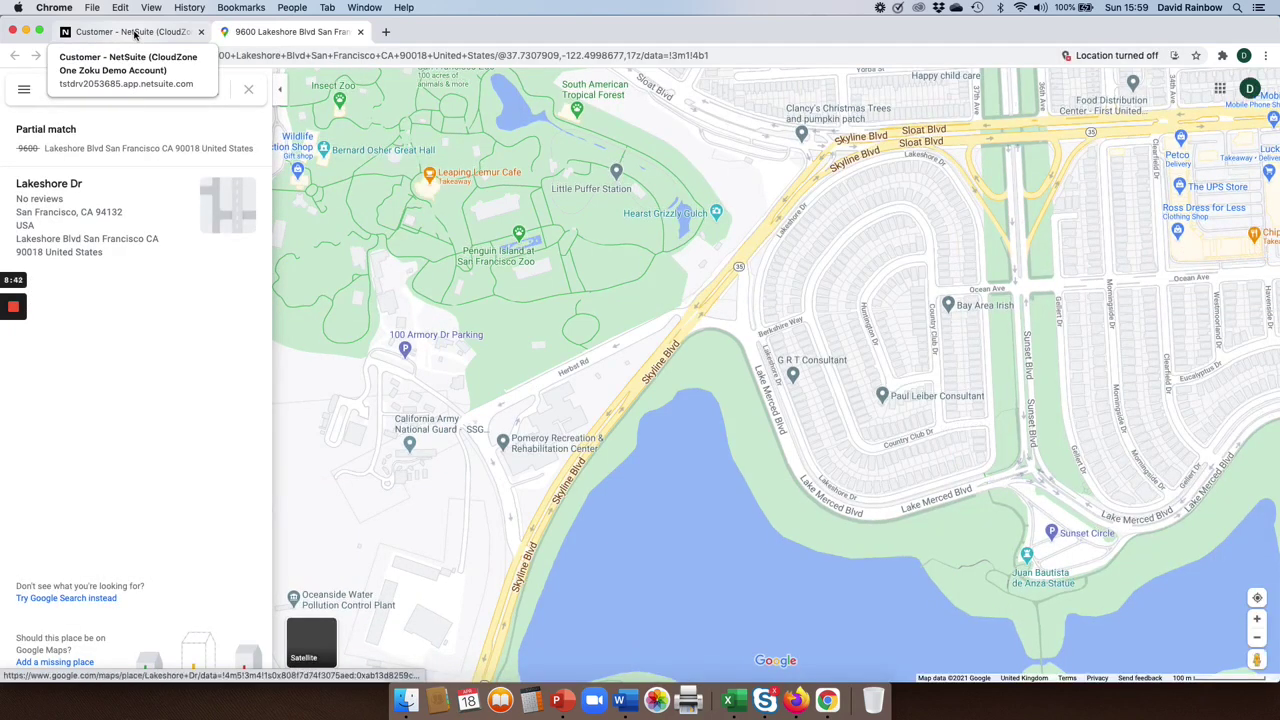
left_click(135, 33)
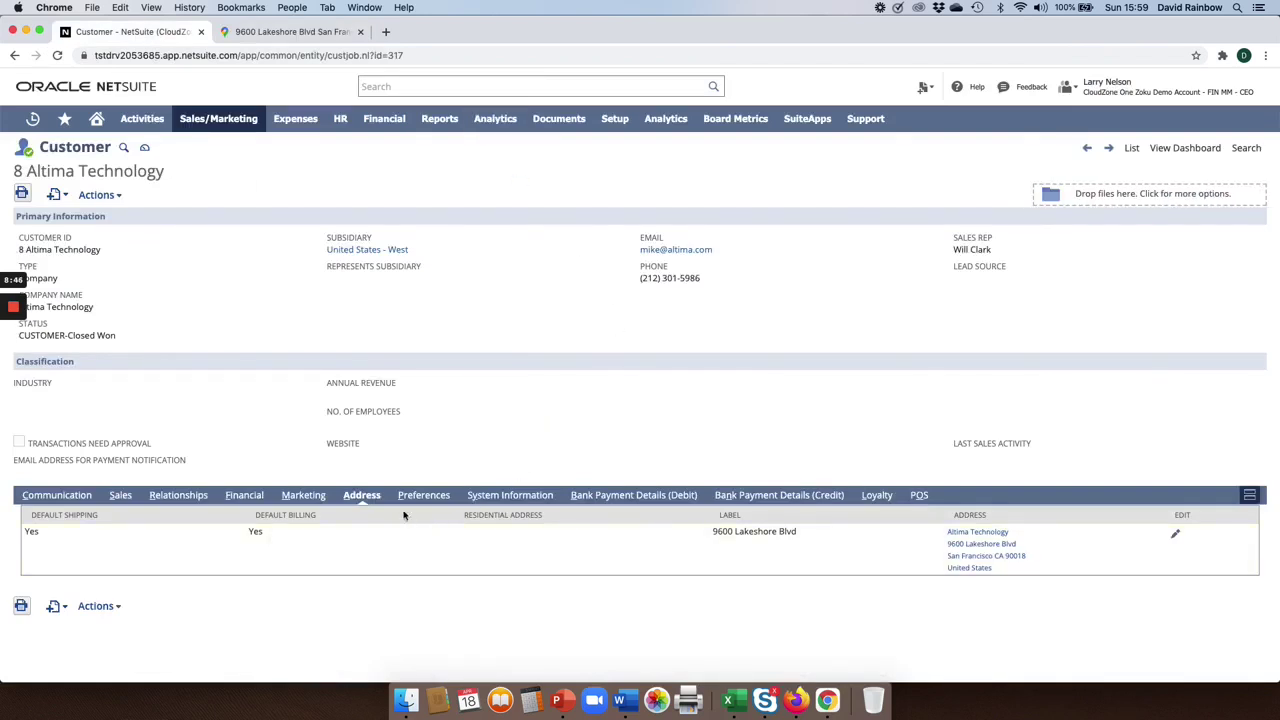
Bring up 8 Altima Technology's communication messages, including order-fulfilment e-mails such as SO245's.
left_click(57, 497)
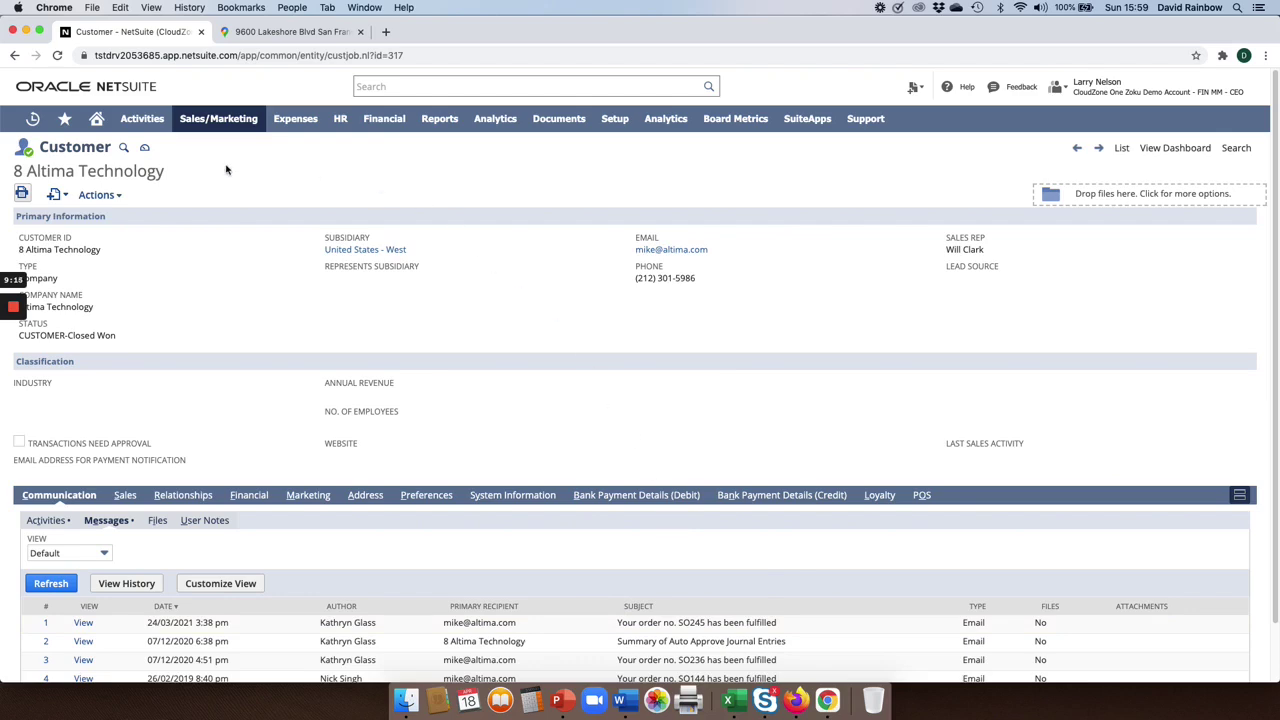
Open 8 Altima Technology's Customer Dashboard, showing its $50,234 balance and 849 days overdue.
left_click(143, 150)
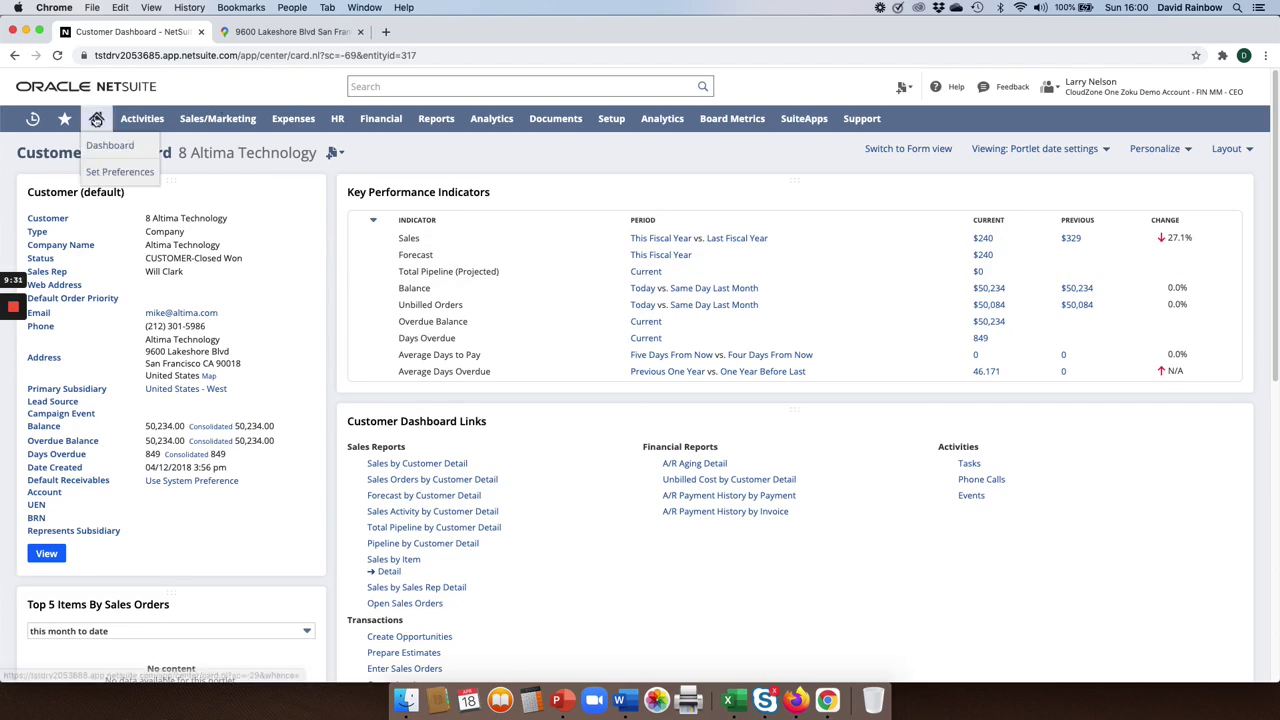
Return home and browse the Board Metrics dashboard (Debt to Equity 2.62, $2.4M Payables) and the role menu.
left_click(97, 118)
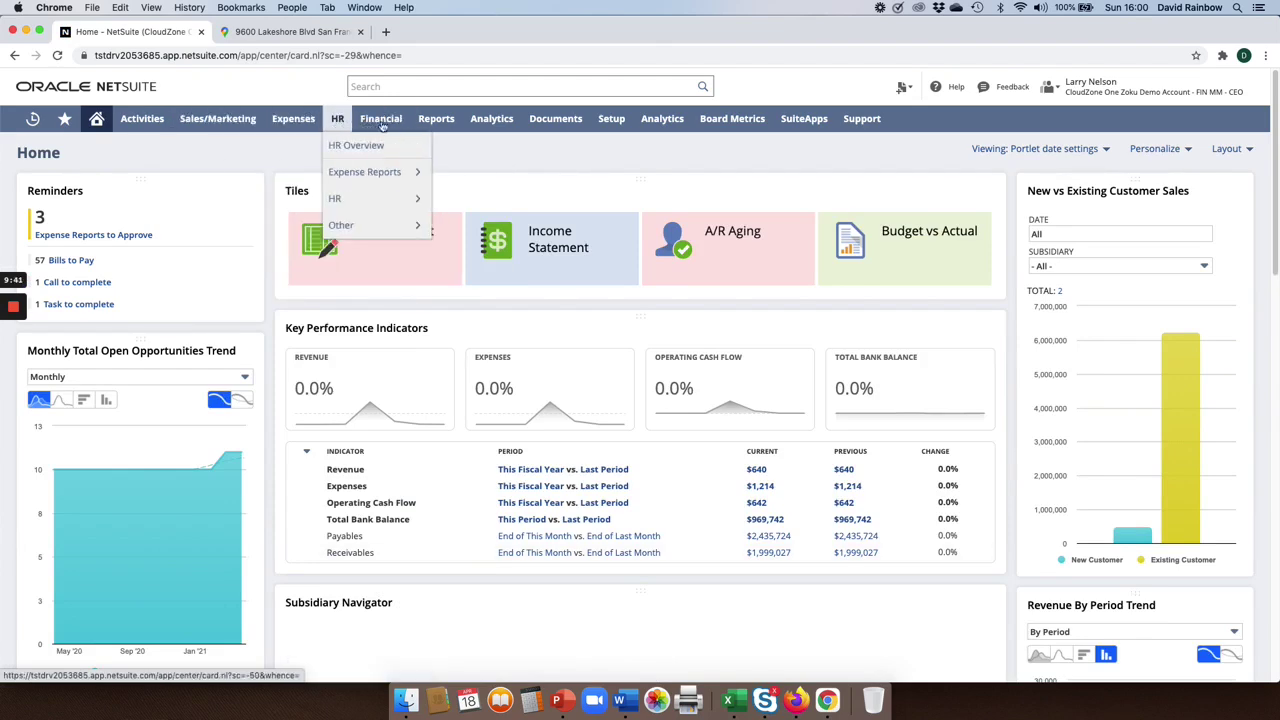
left_click(744, 122)
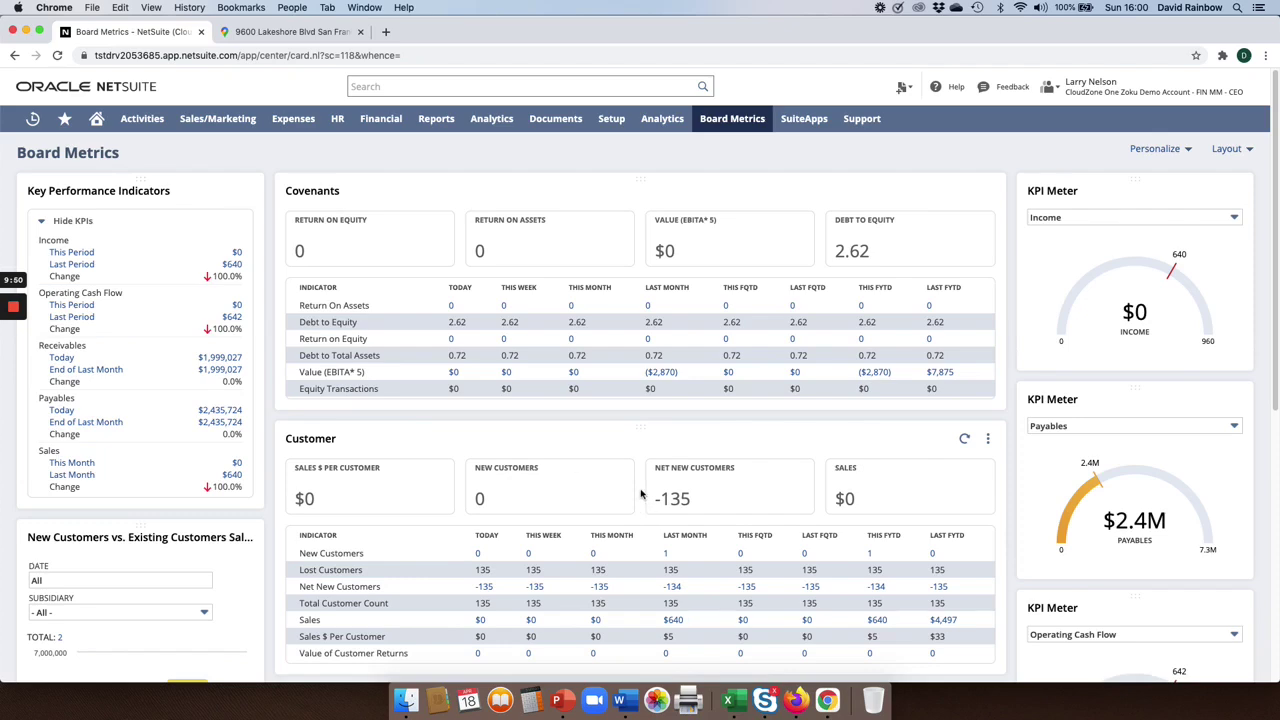
scroll(643, 487, "down", 4)
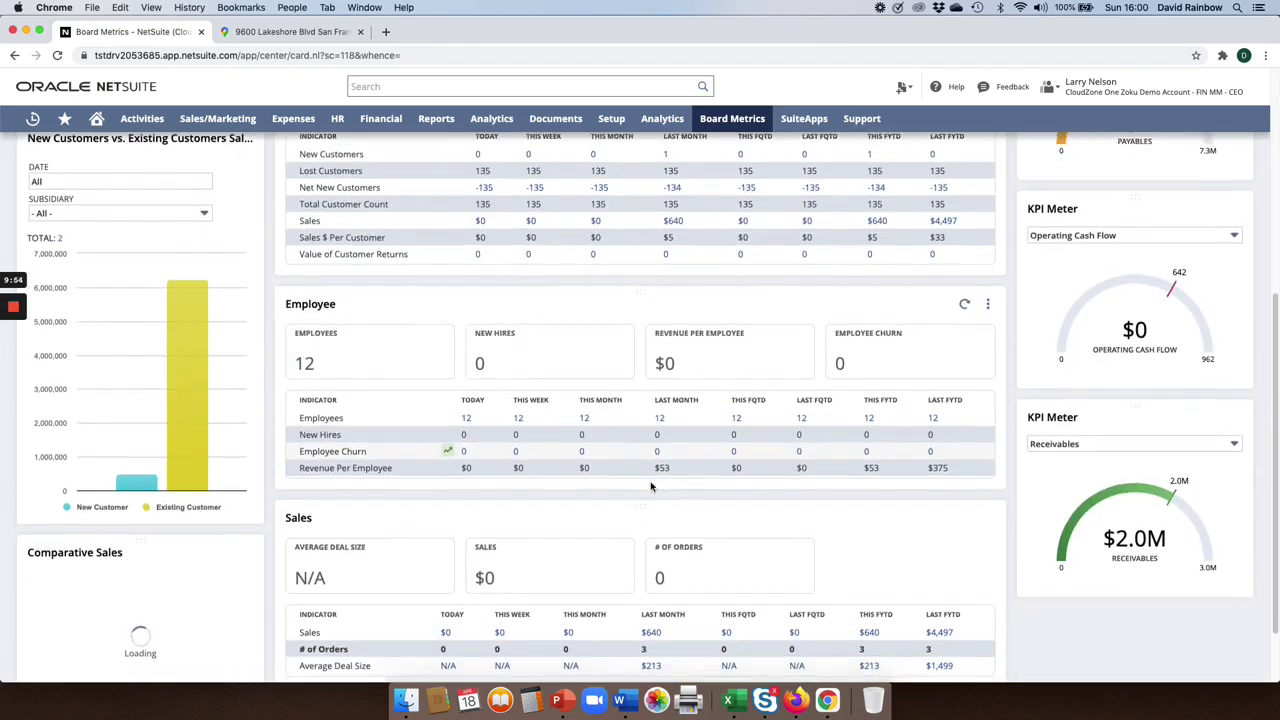
scroll(651, 487, "up", 4)
scroll(651, 490, "up", 1)
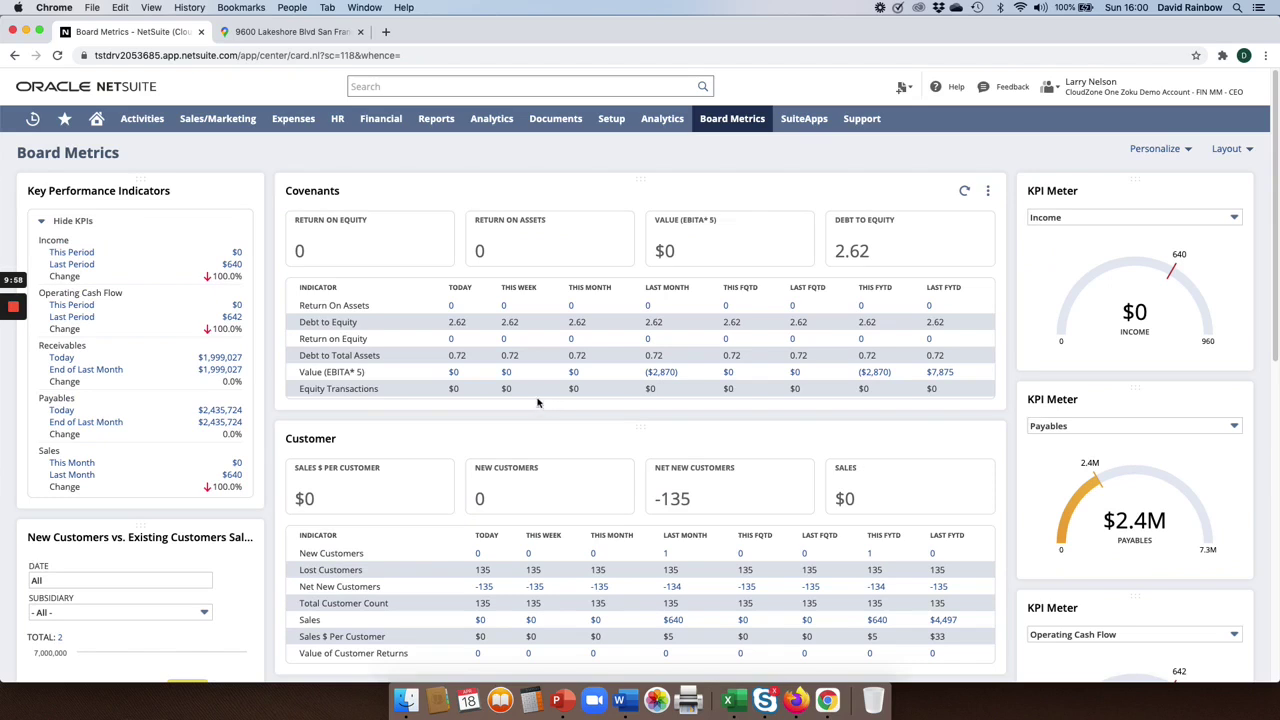
mouse_move(1122, 92)
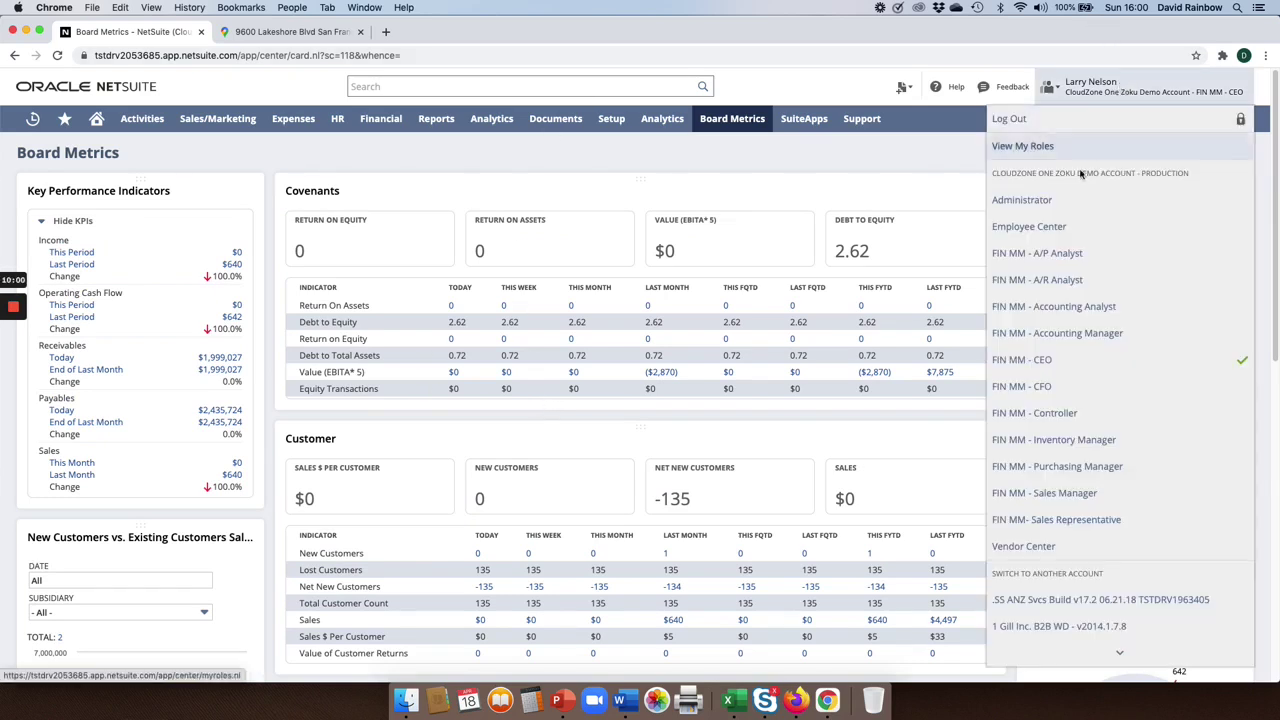
Log in as FIN MM - CFO and review the $969.7K bank balance, $2.8M inventory and subsidiary navigator.
left_click(1013, 390)
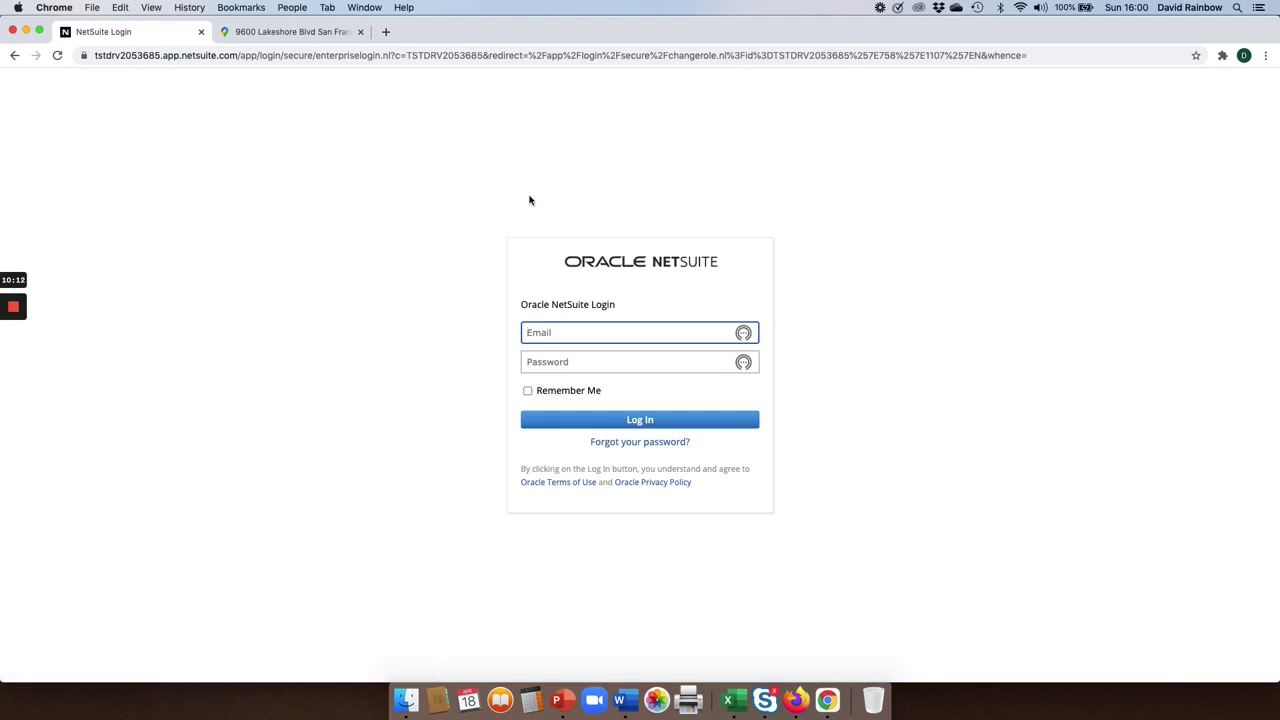
left_click(624, 419)
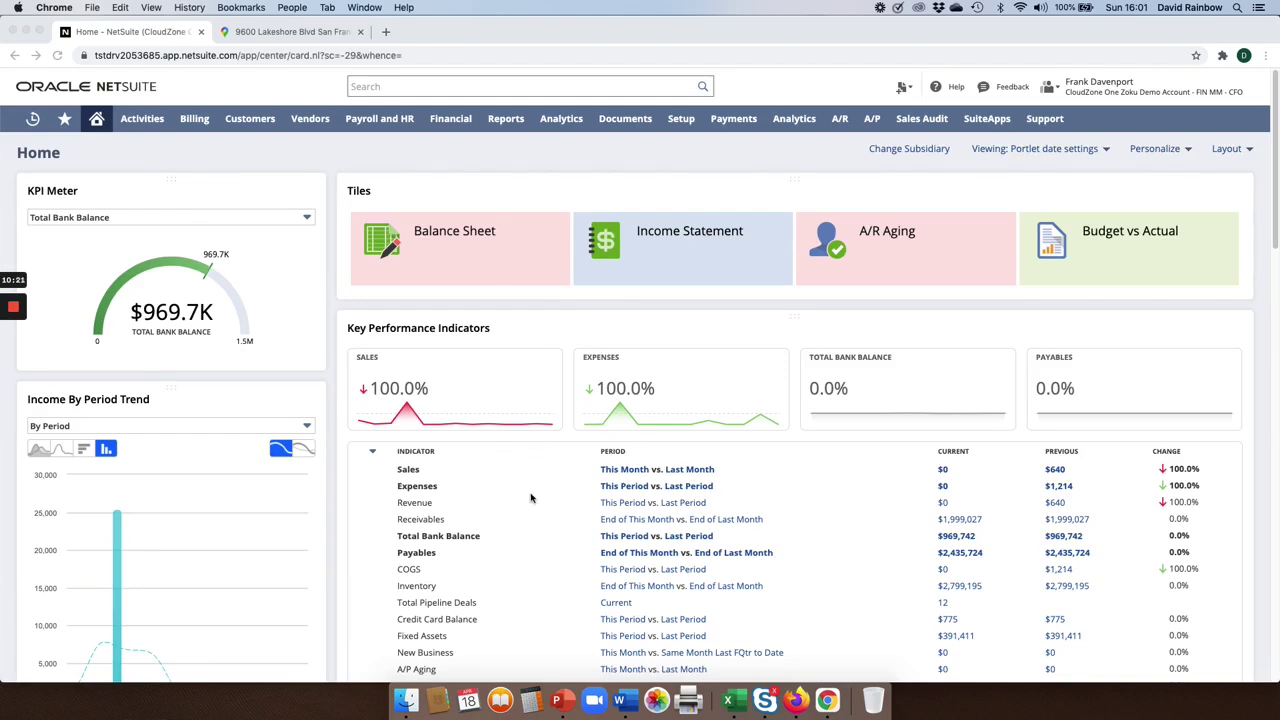
scroll(531, 497, "down", 3)
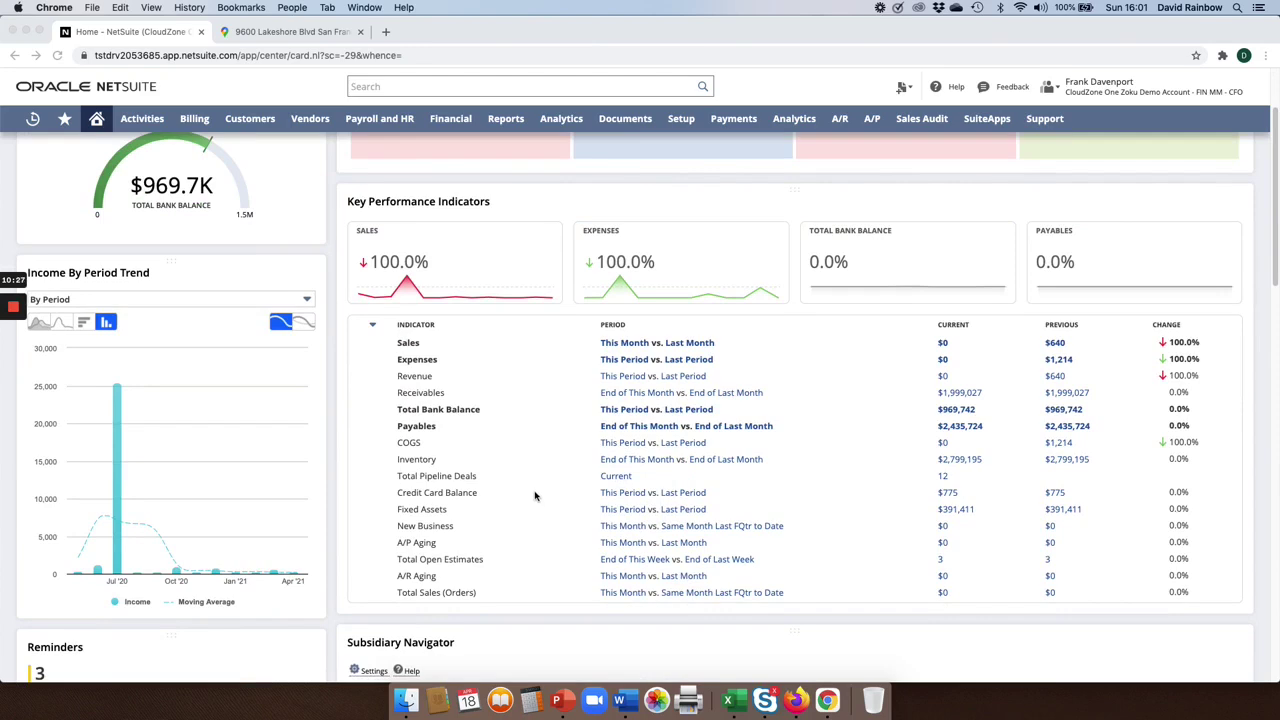
scroll(535, 494, "down", 10)
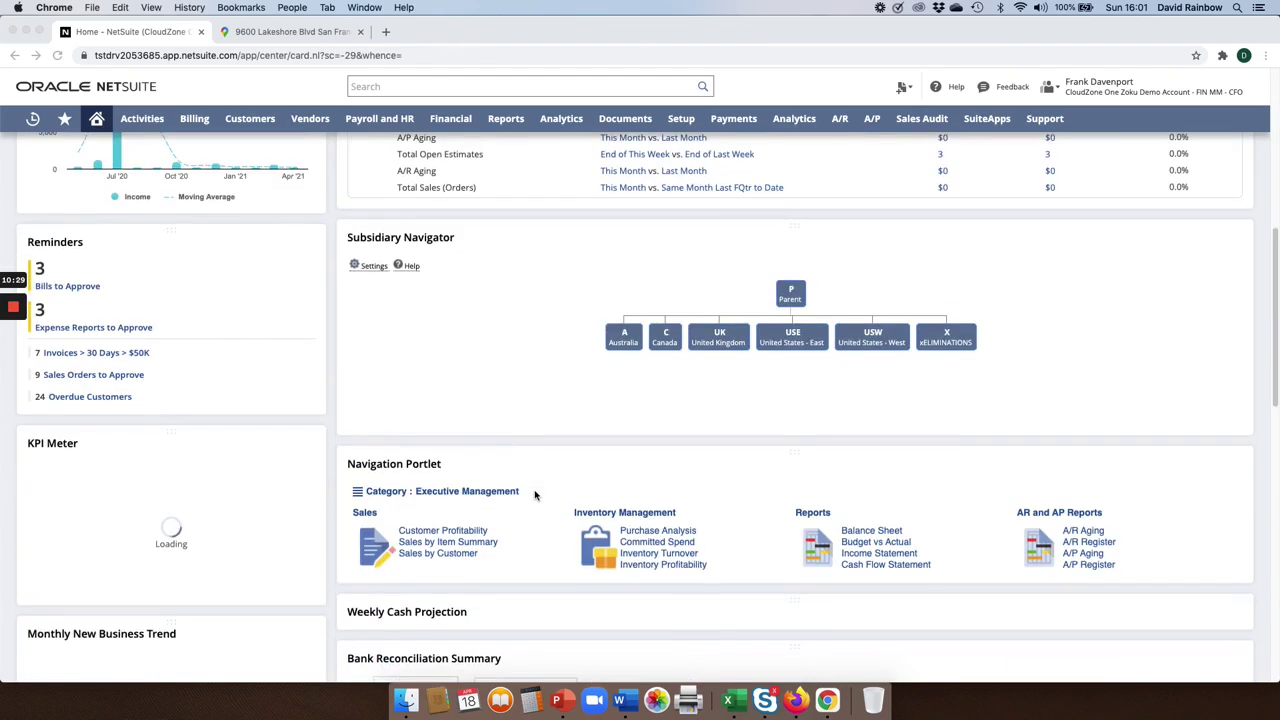
scroll(487, 352, "up", 4)
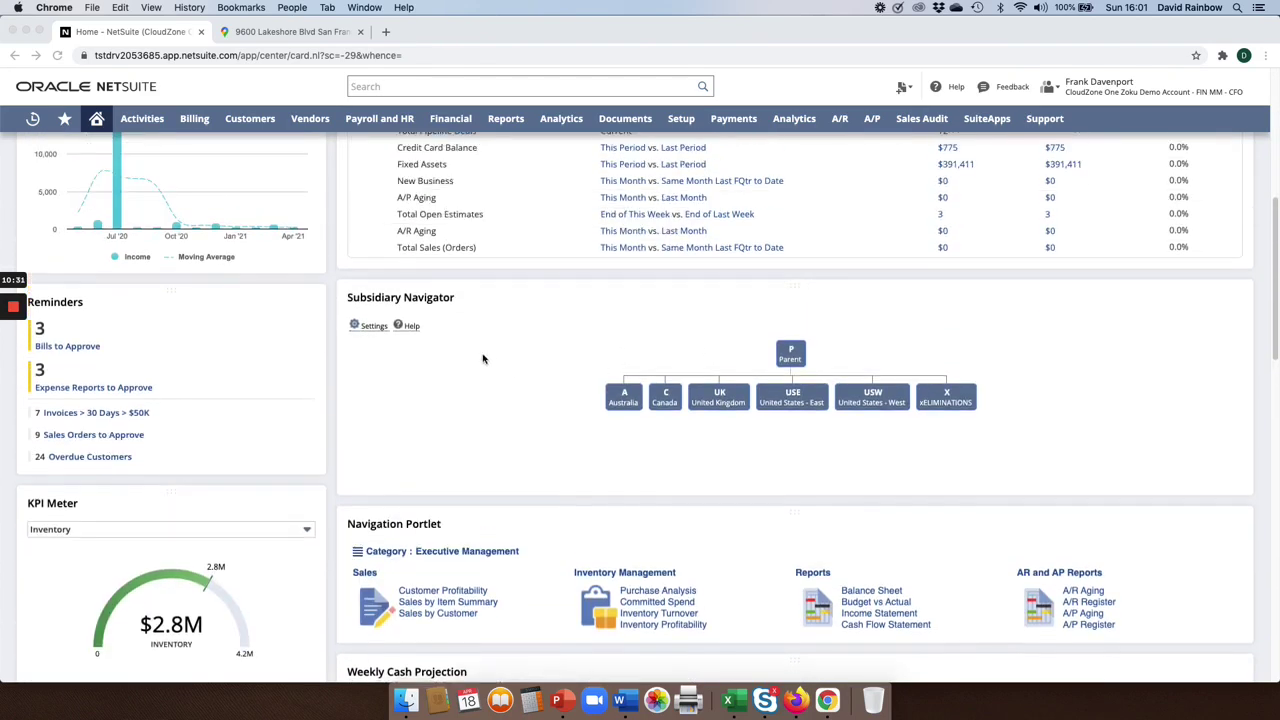
scroll(483, 365, "up", 3)
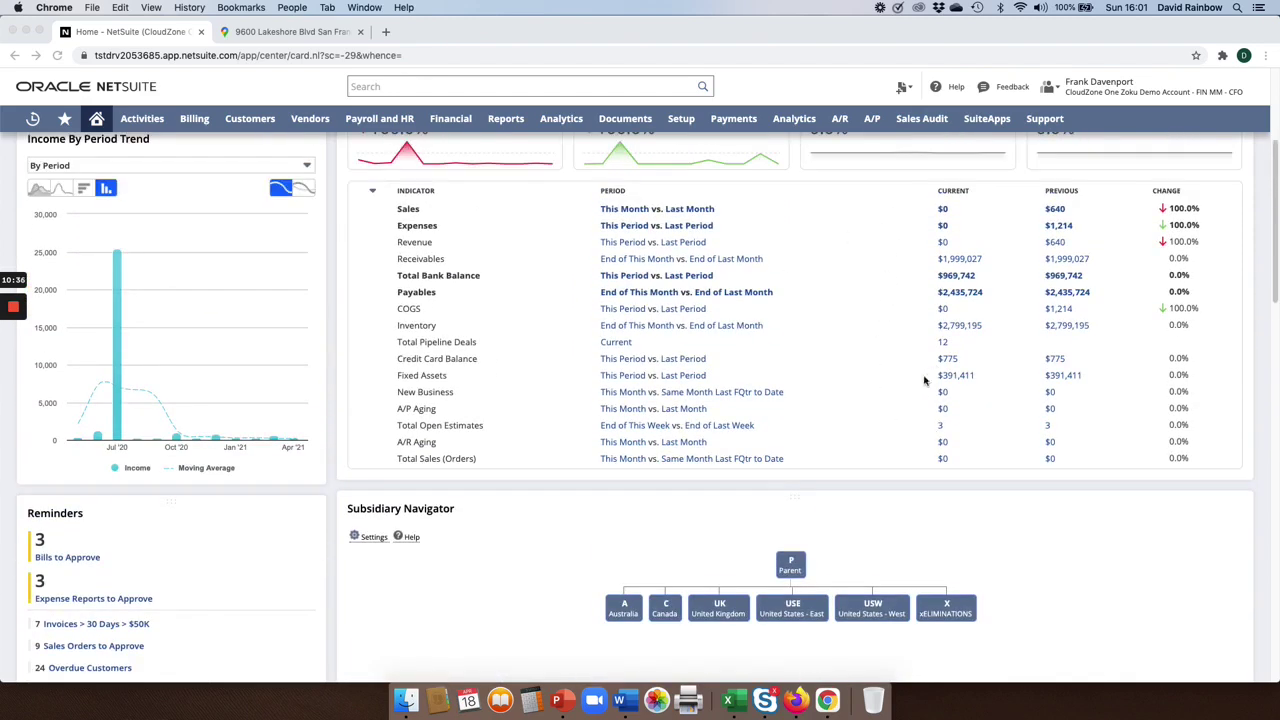
left_click(718, 615)
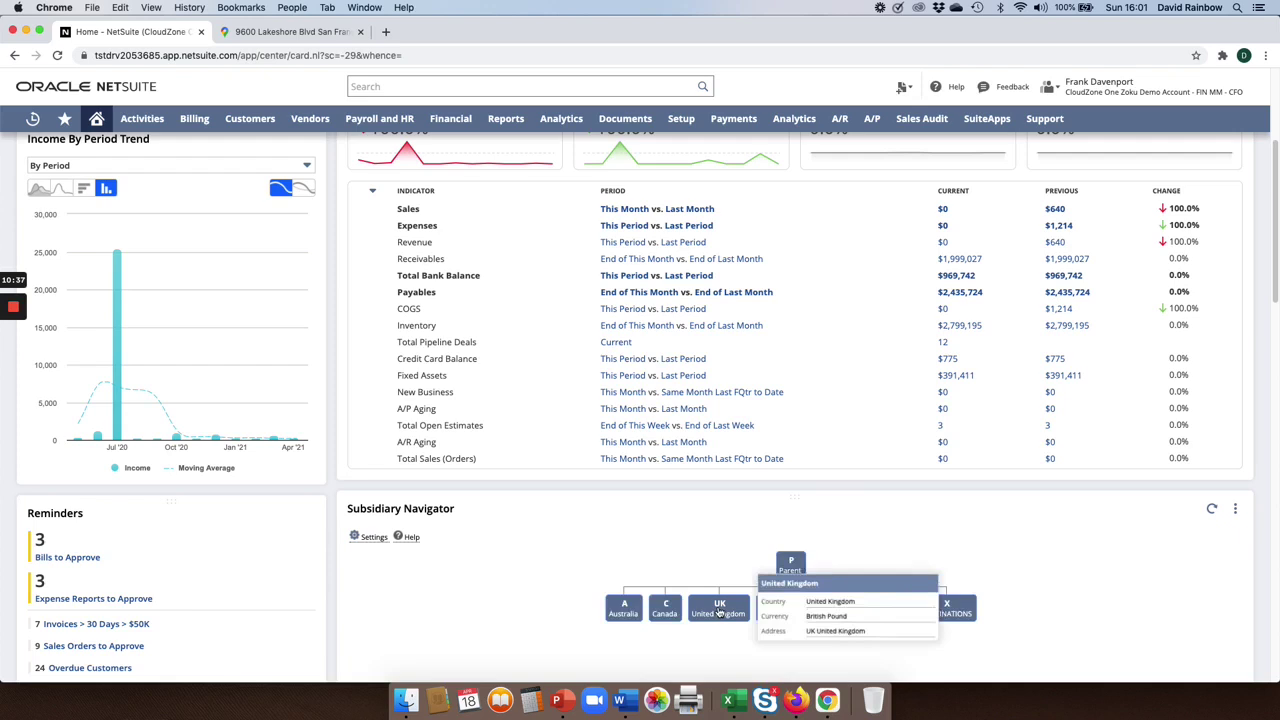
left_click(717, 612)
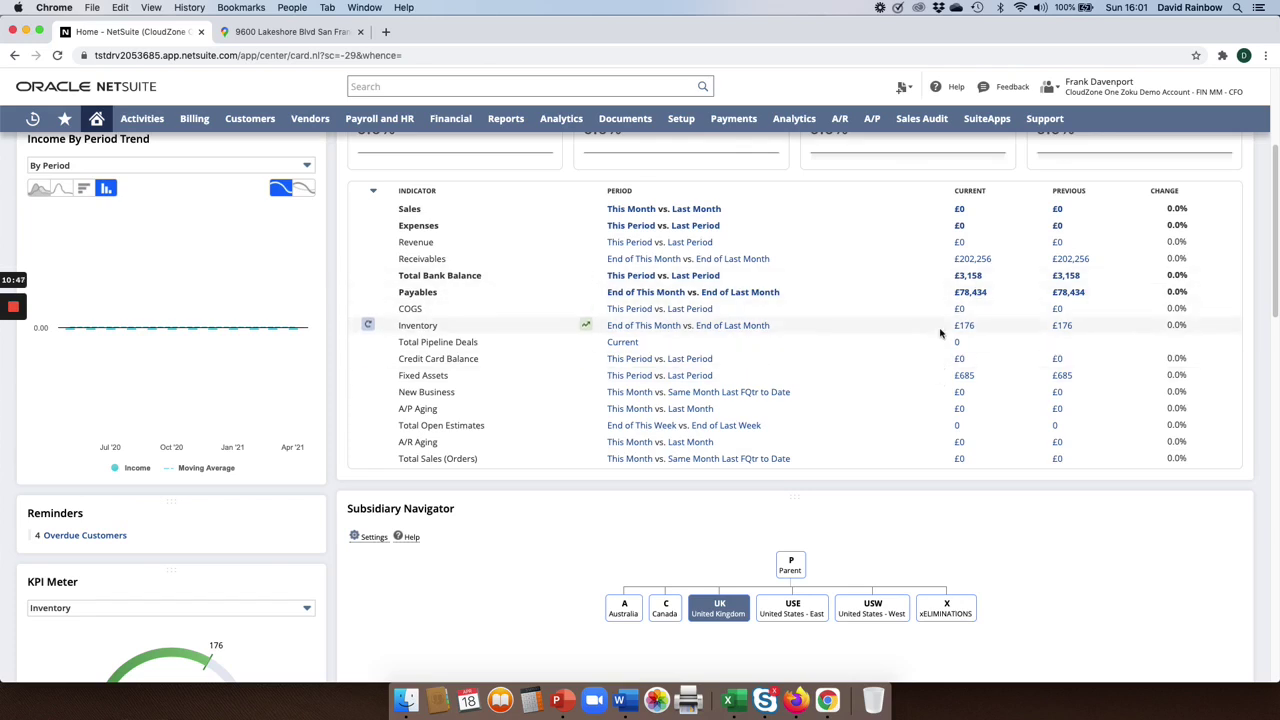
left_click(790, 563)
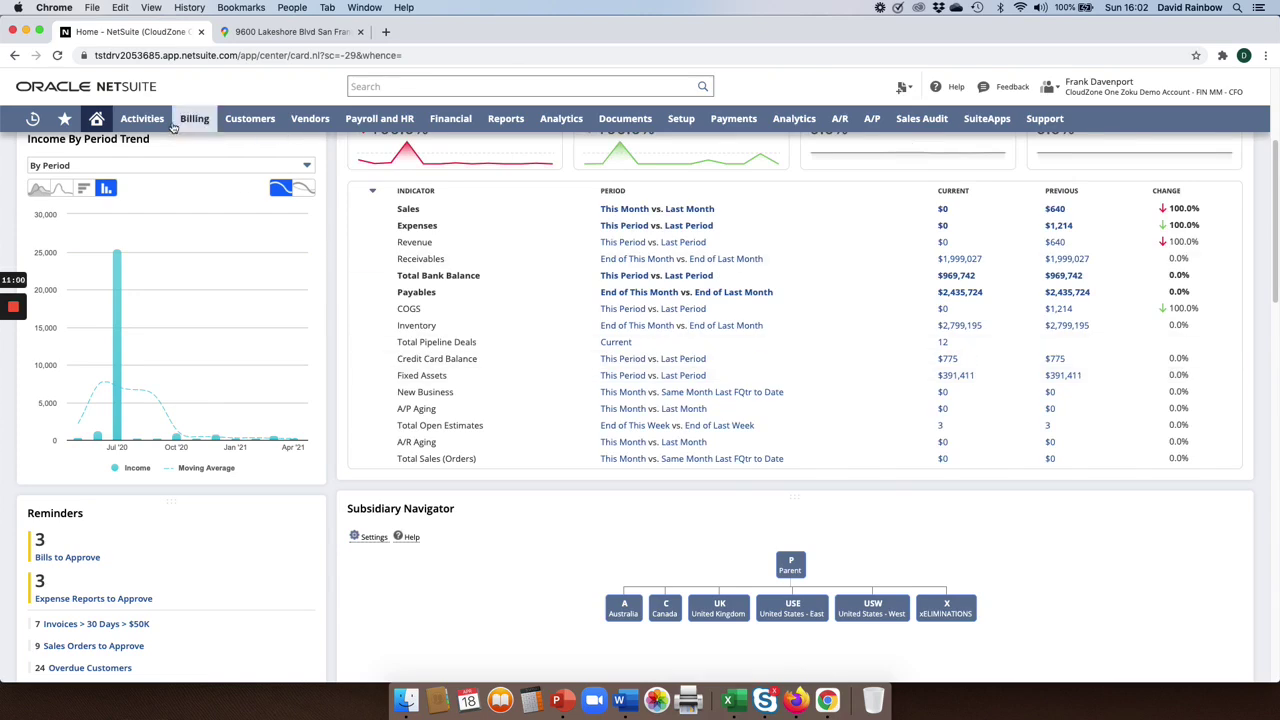
Open the A/R dashboard with its $2.0M Receivables meter and net new customers at -135.
left_click(839, 122)
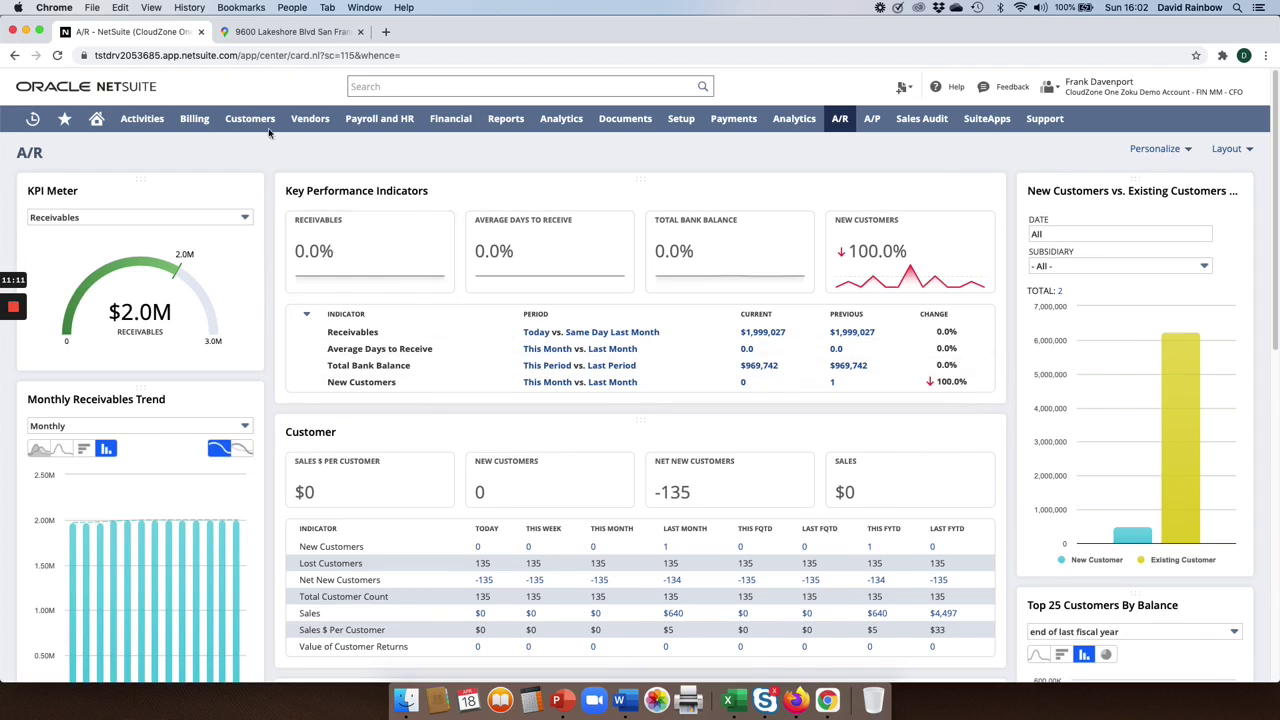
Back on the home dashboard, add a Calendar portlet and drag it toward the KPI area.
left_click(97, 122)
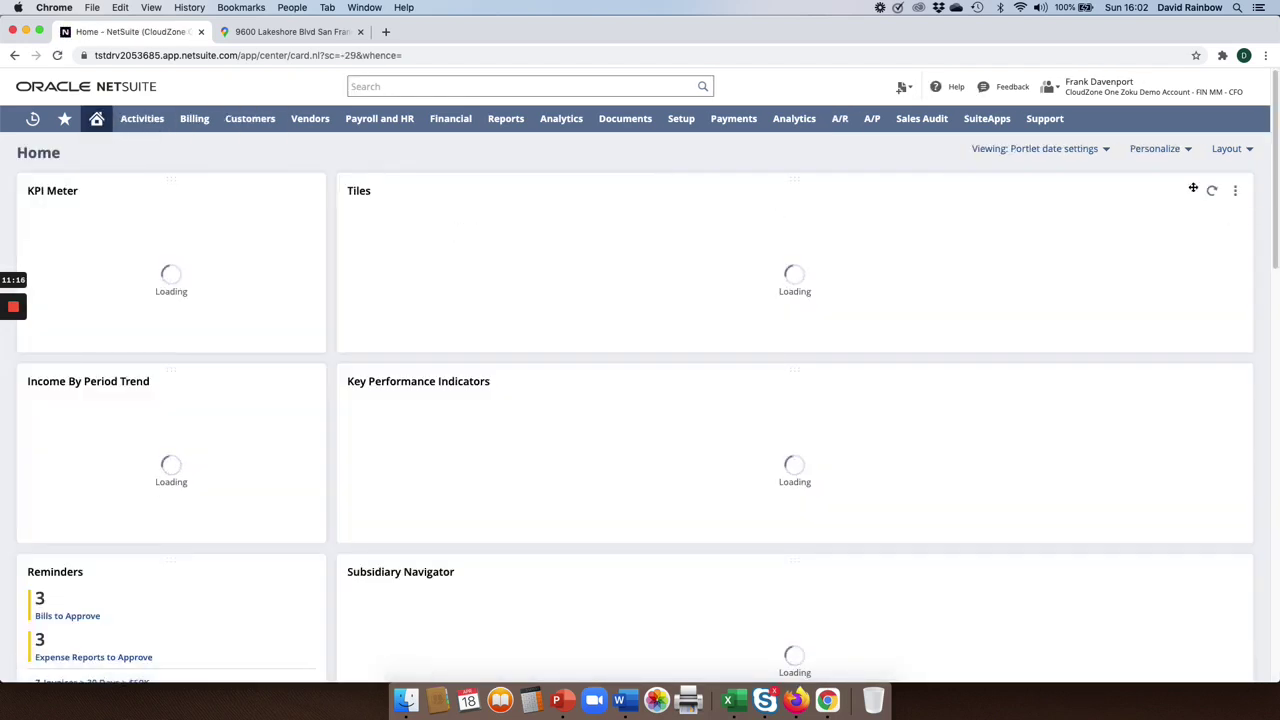
left_click(1155, 149)
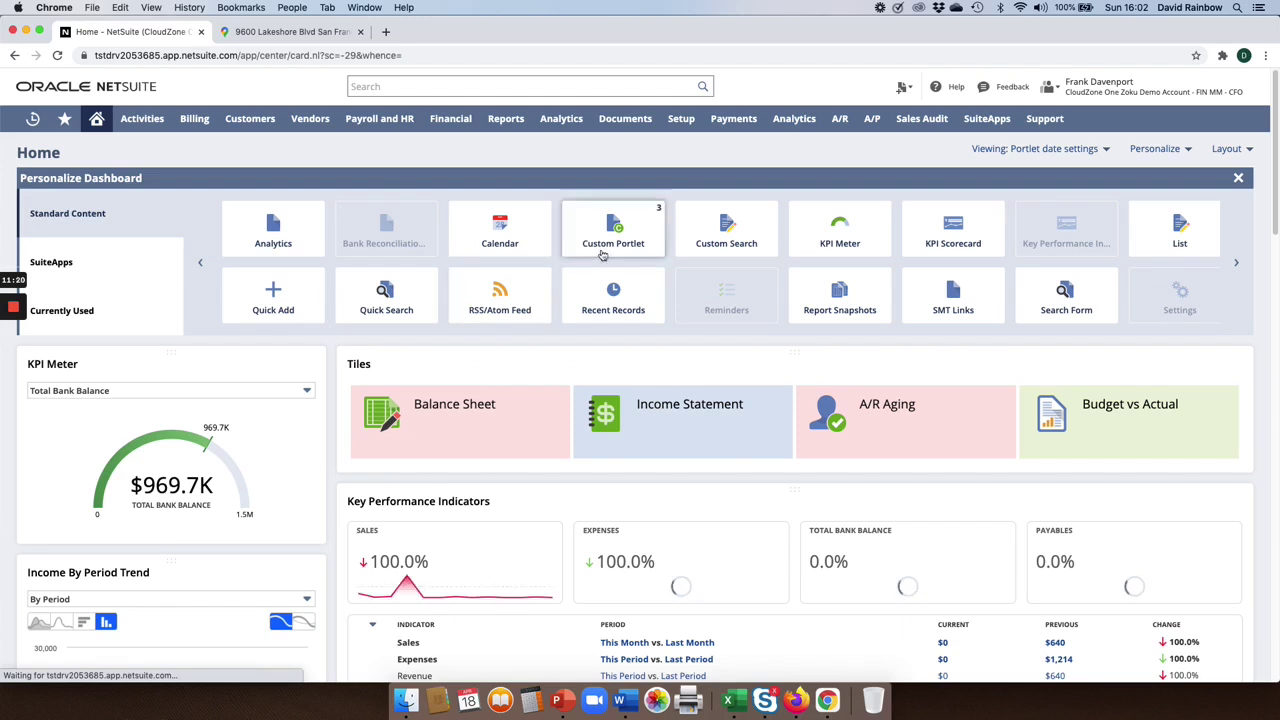
left_click(500, 237)
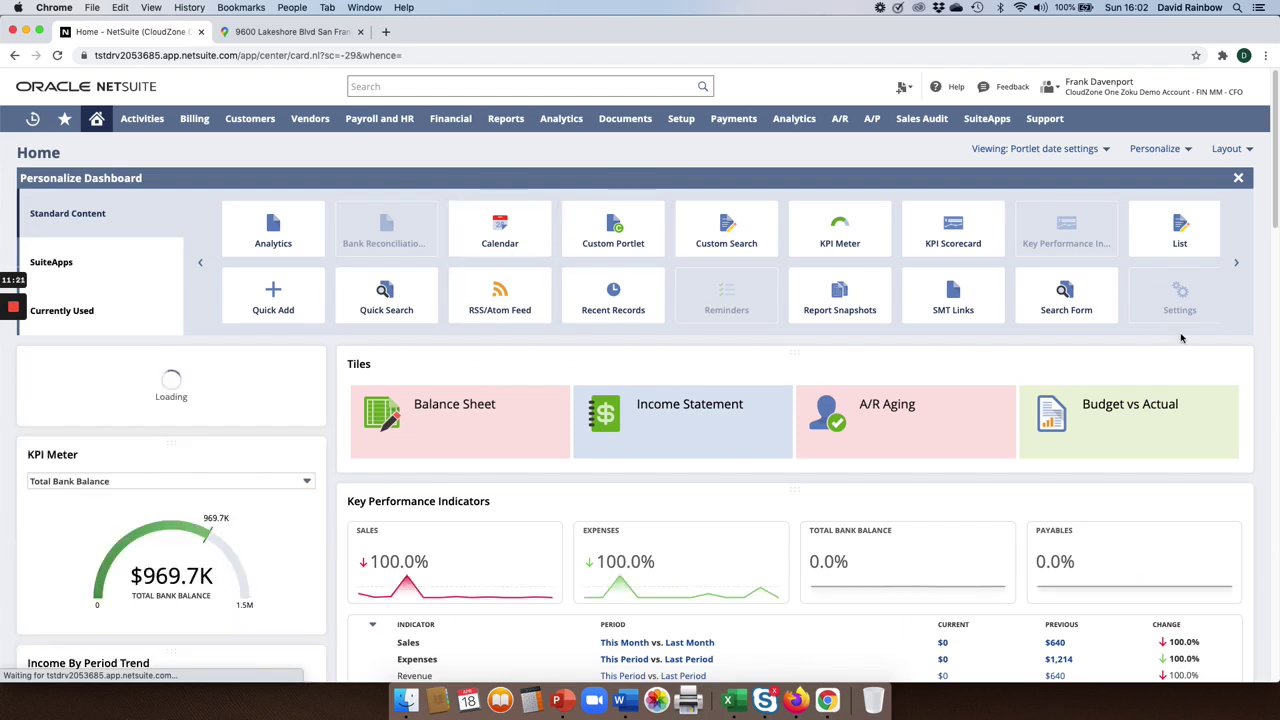
left_click(1238, 179)
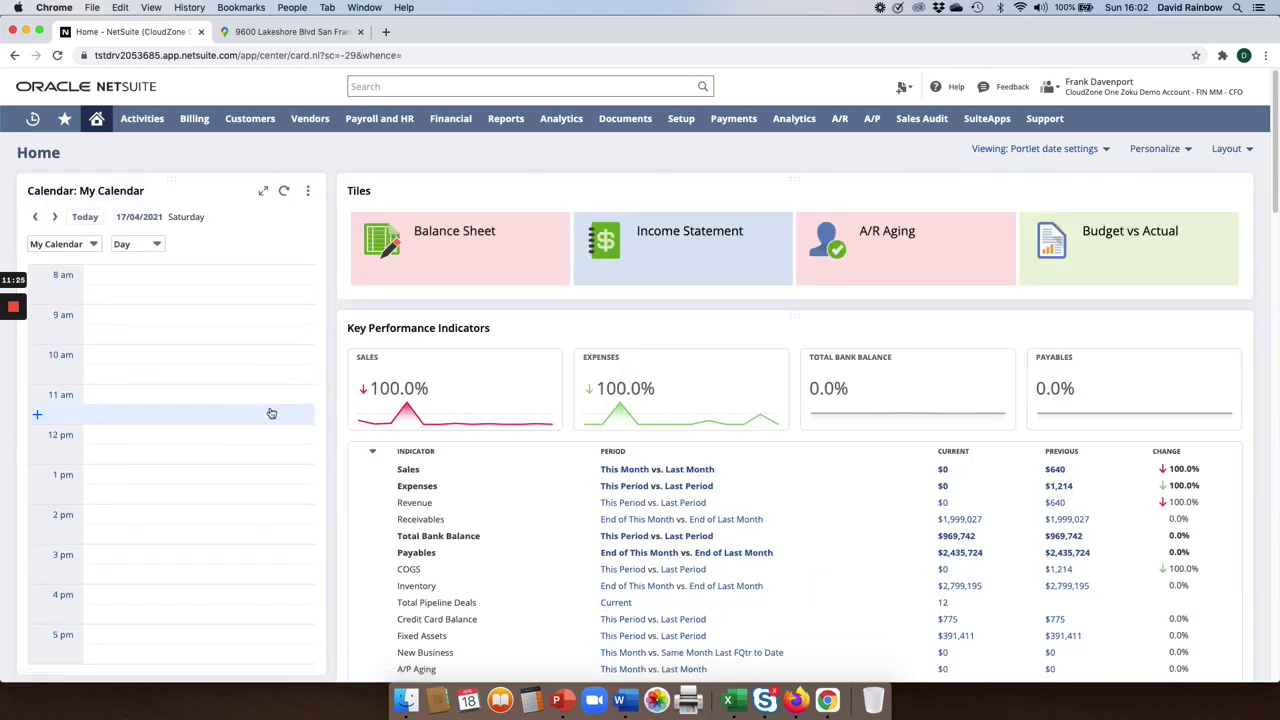
left_click_drag(179, 180, 660, 314)
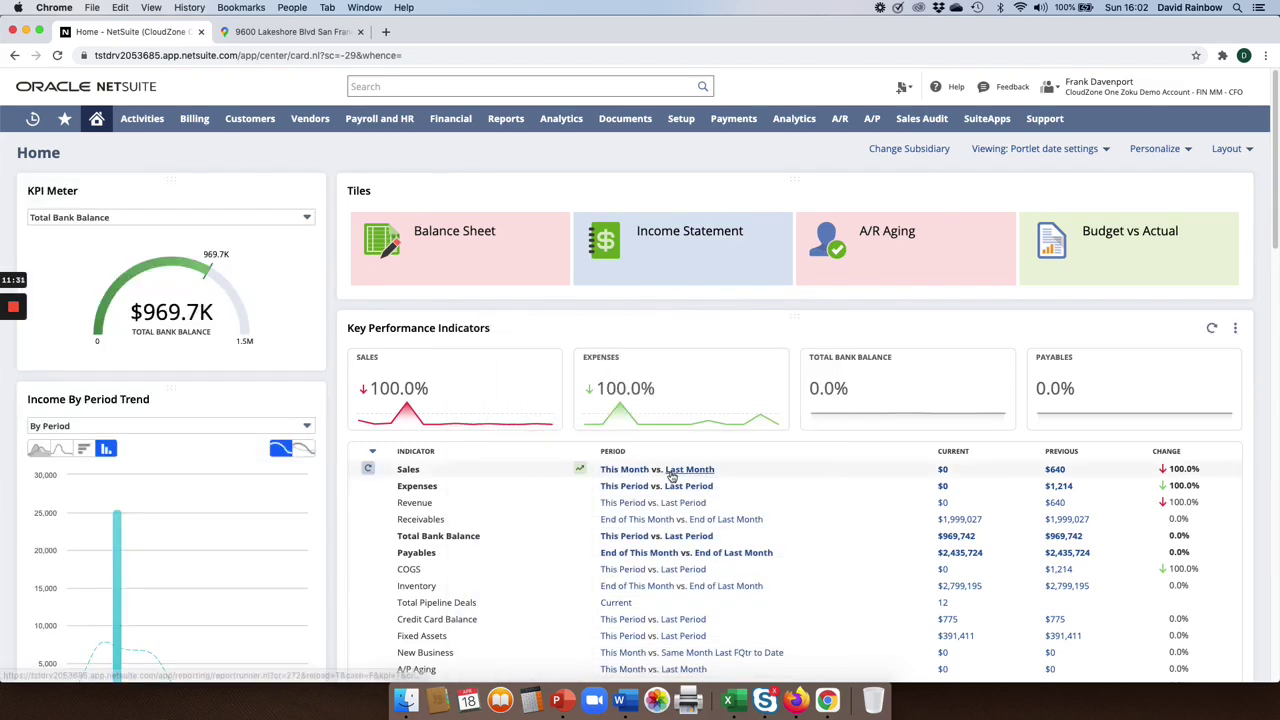
Remove the Calendar portlet so the Bank Reconciliation Summary moves up.
scroll(671, 479, "down", 5)
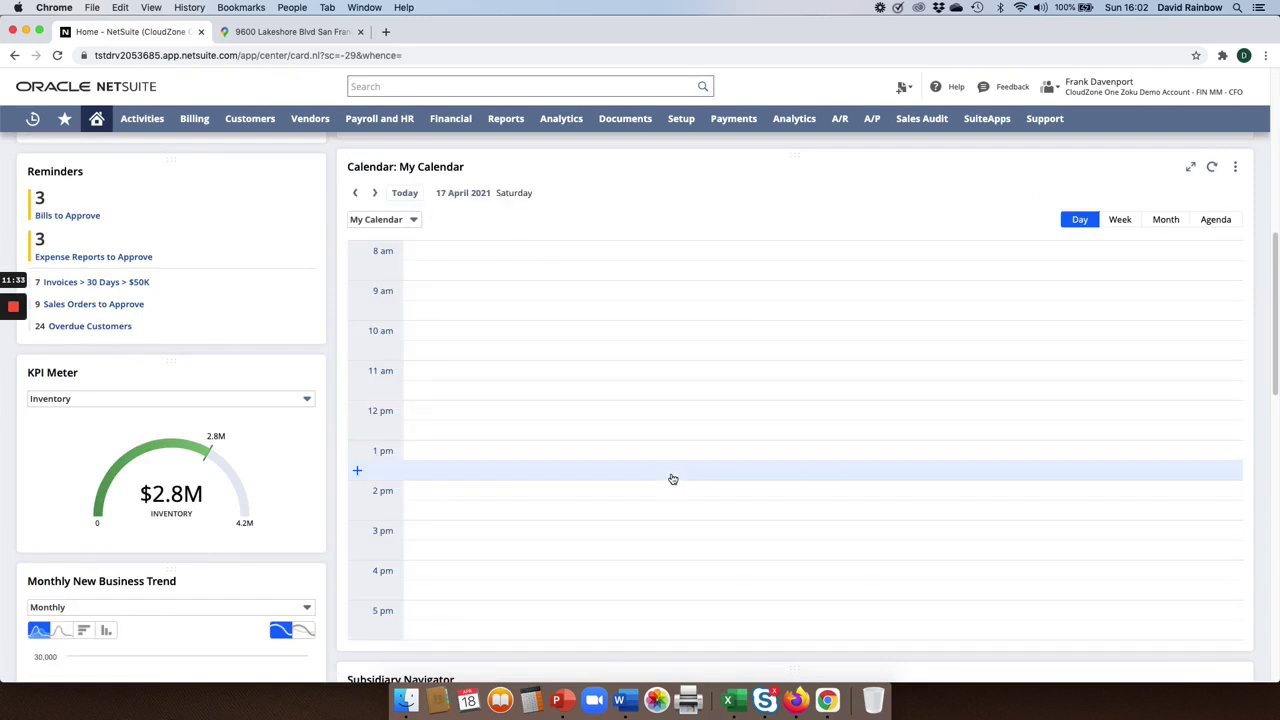
left_click(1235, 167)
left_click(1228, 227)
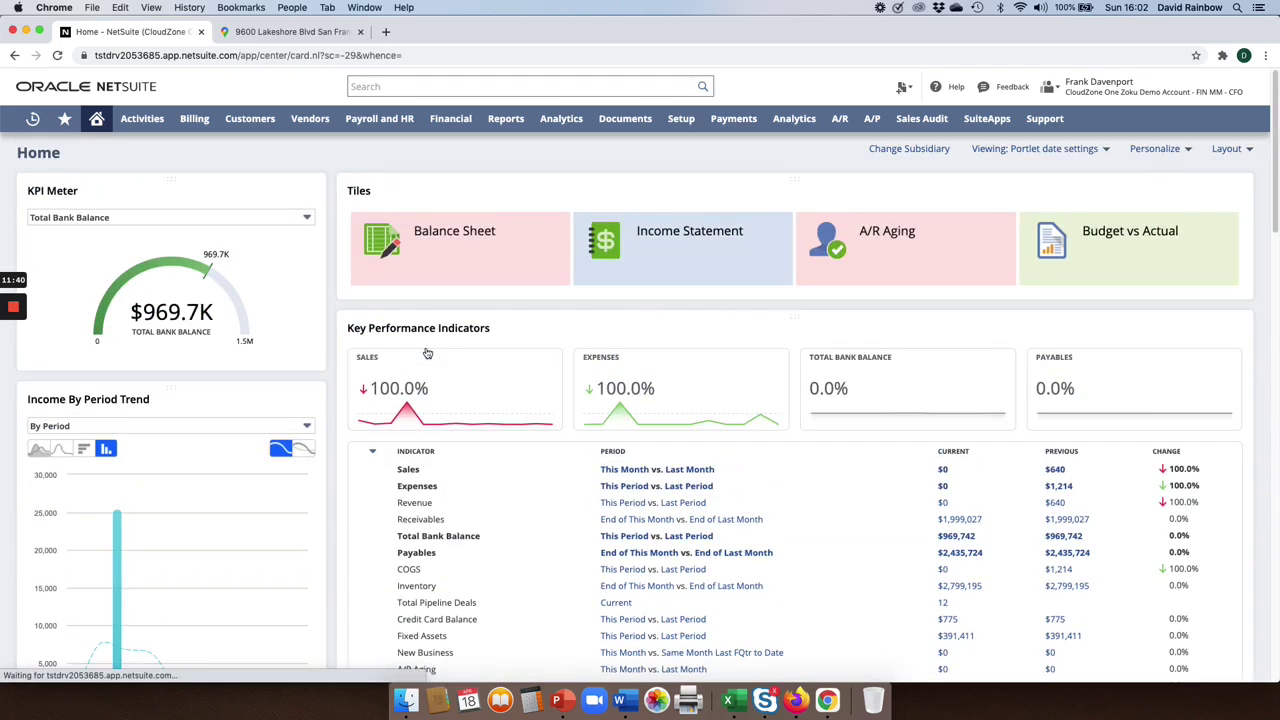
Switch from the role list to the Administrator role.
mouse_move(1100, 88)
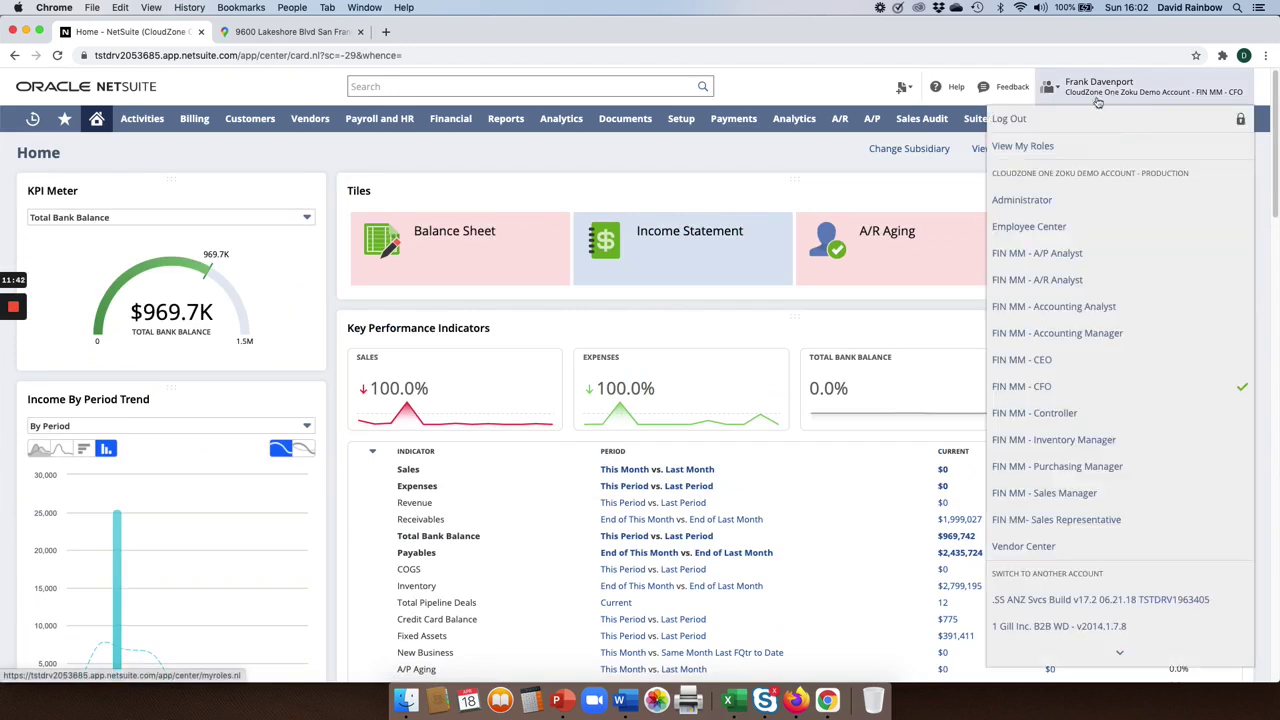
left_click(1021, 203)
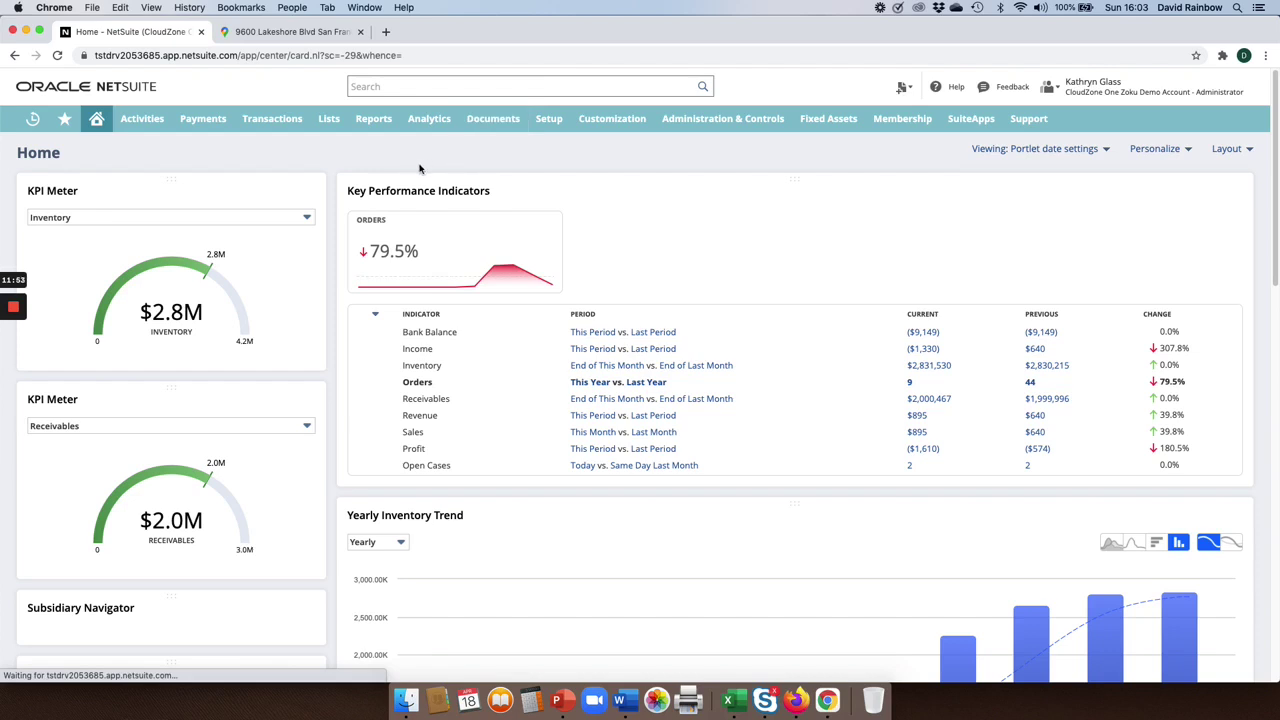
Start a new custom entity field via Customization > Lists, Records, & Fields > Entity Fields > New.
mouse_move(621, 123)
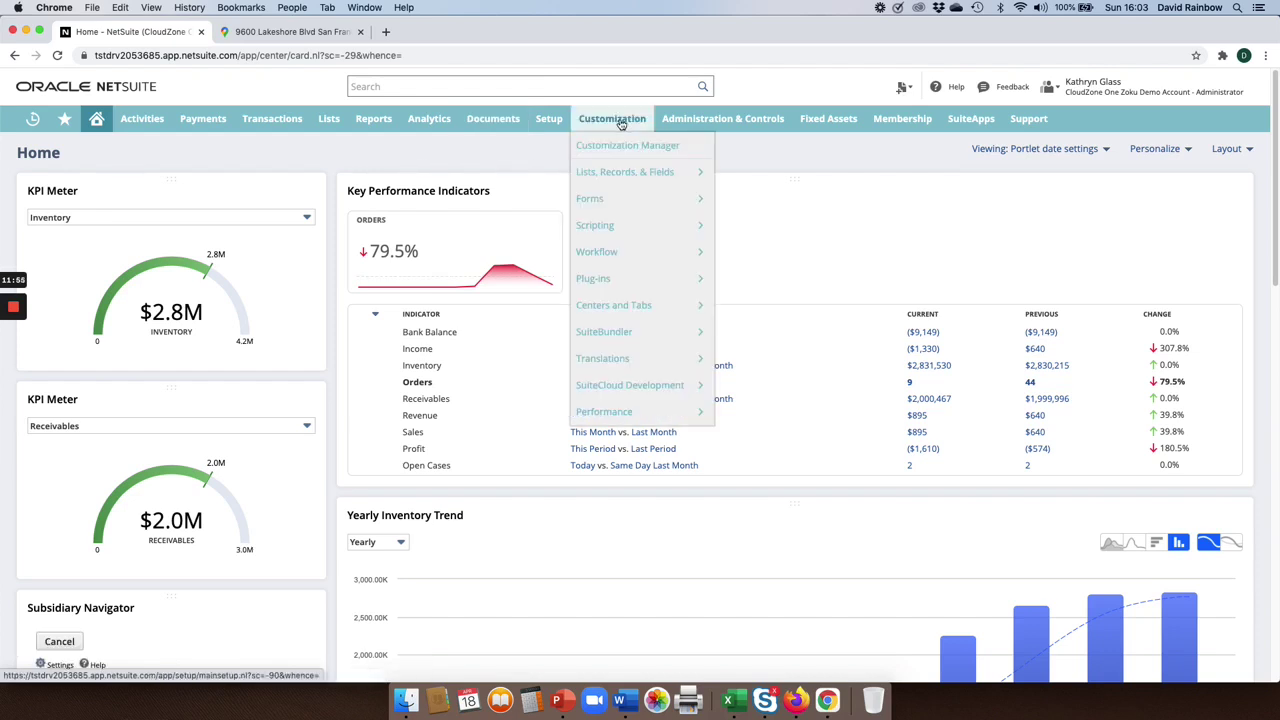
mouse_move(598, 178)
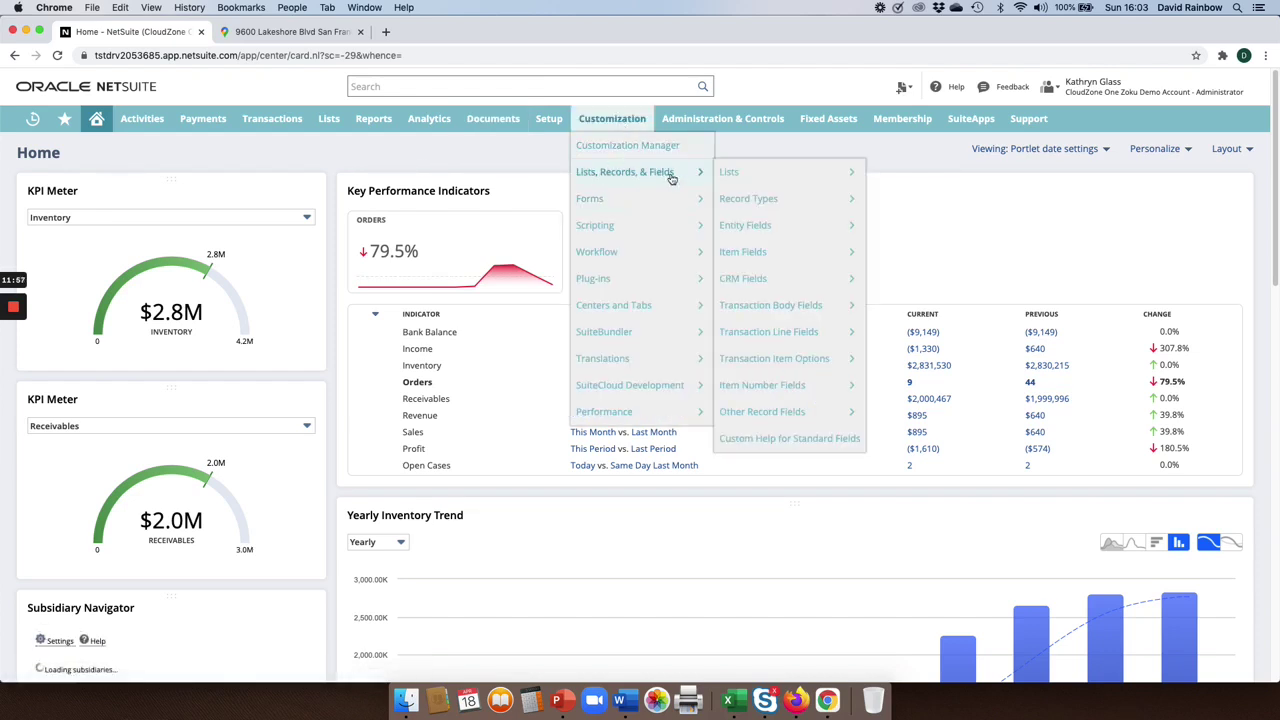
mouse_move(693, 188)
mouse_move(757, 224)
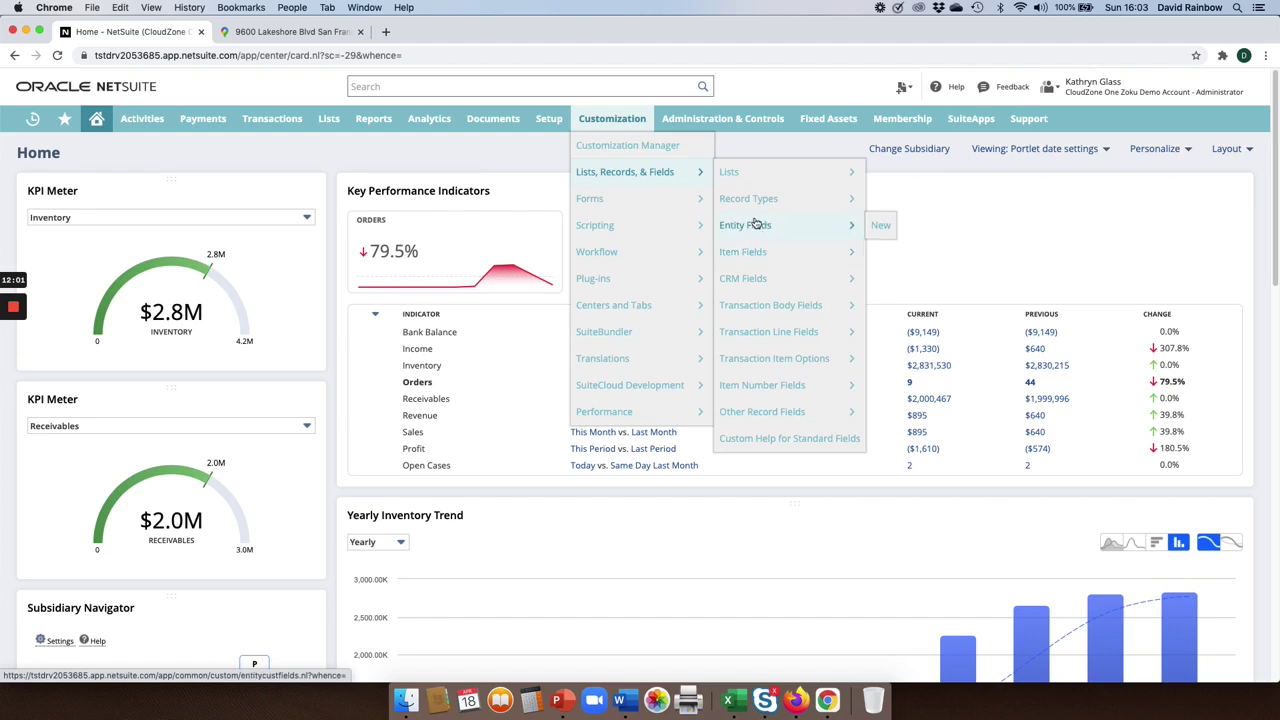
left_click(881, 226)
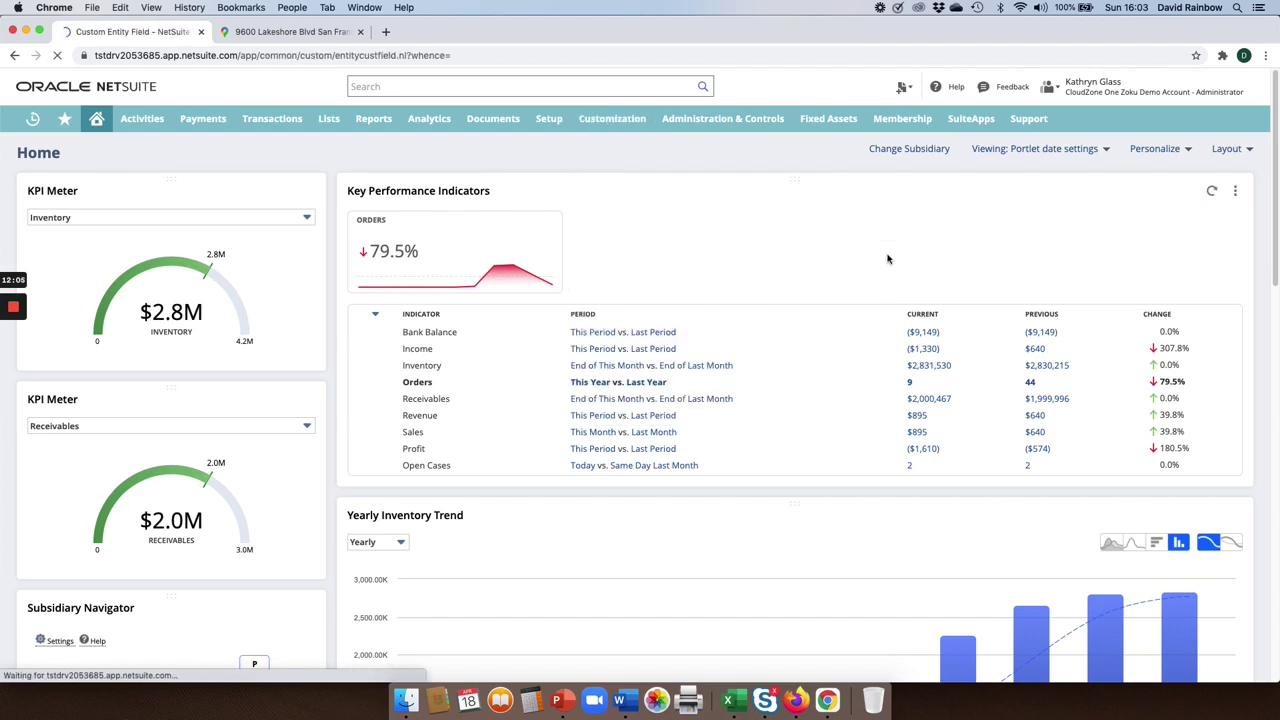
Save a customer field labelled 'Number of Staff' shown on the Main subtab.
left_click(14, 210)
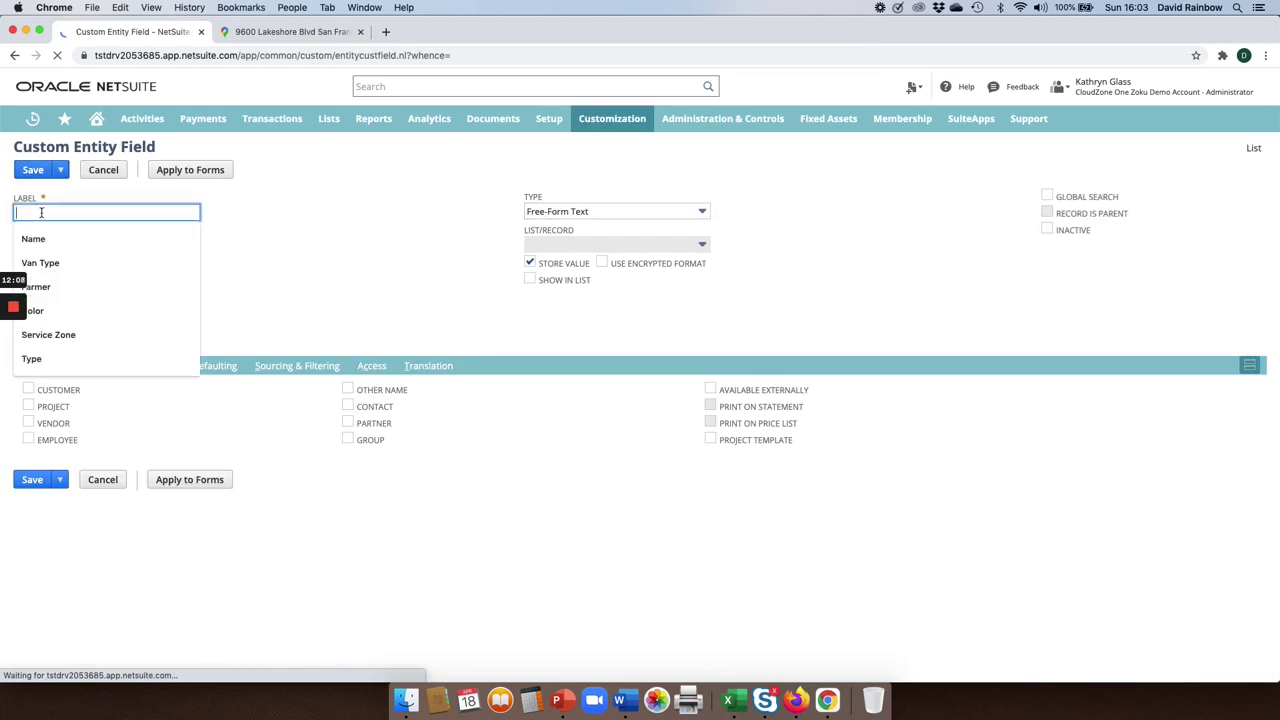
type("Number")
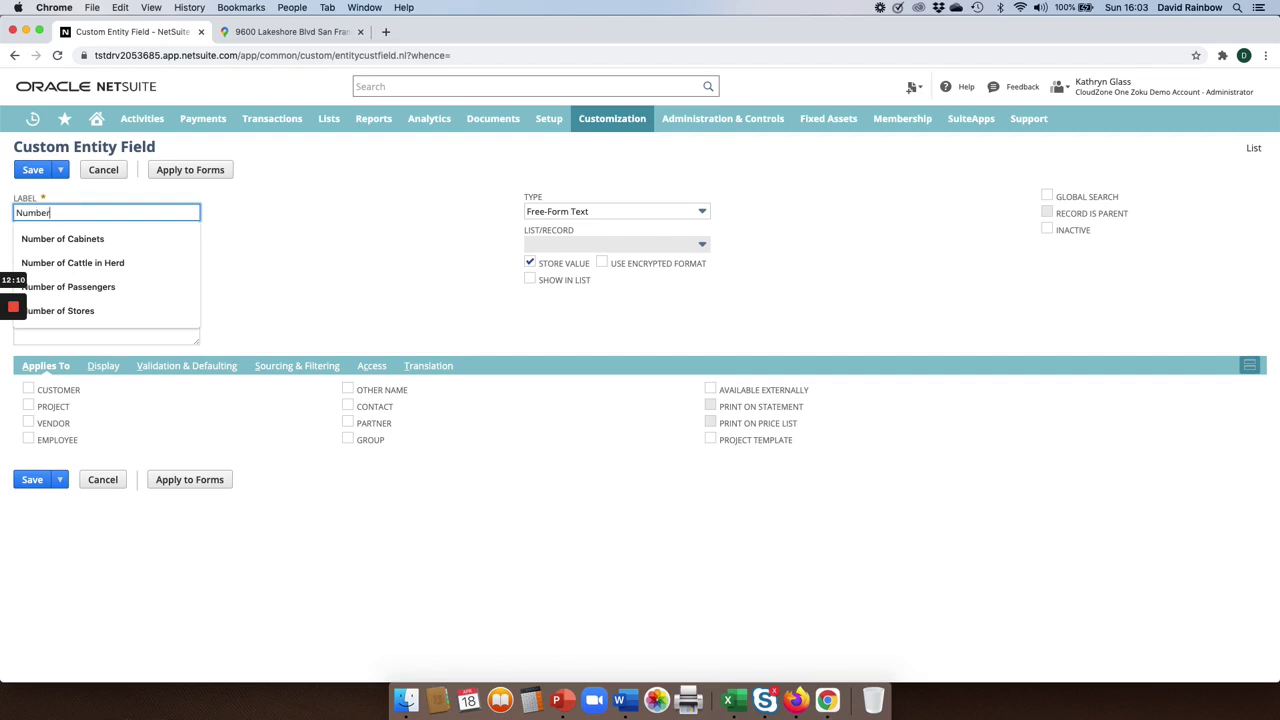
type(" of Staf")
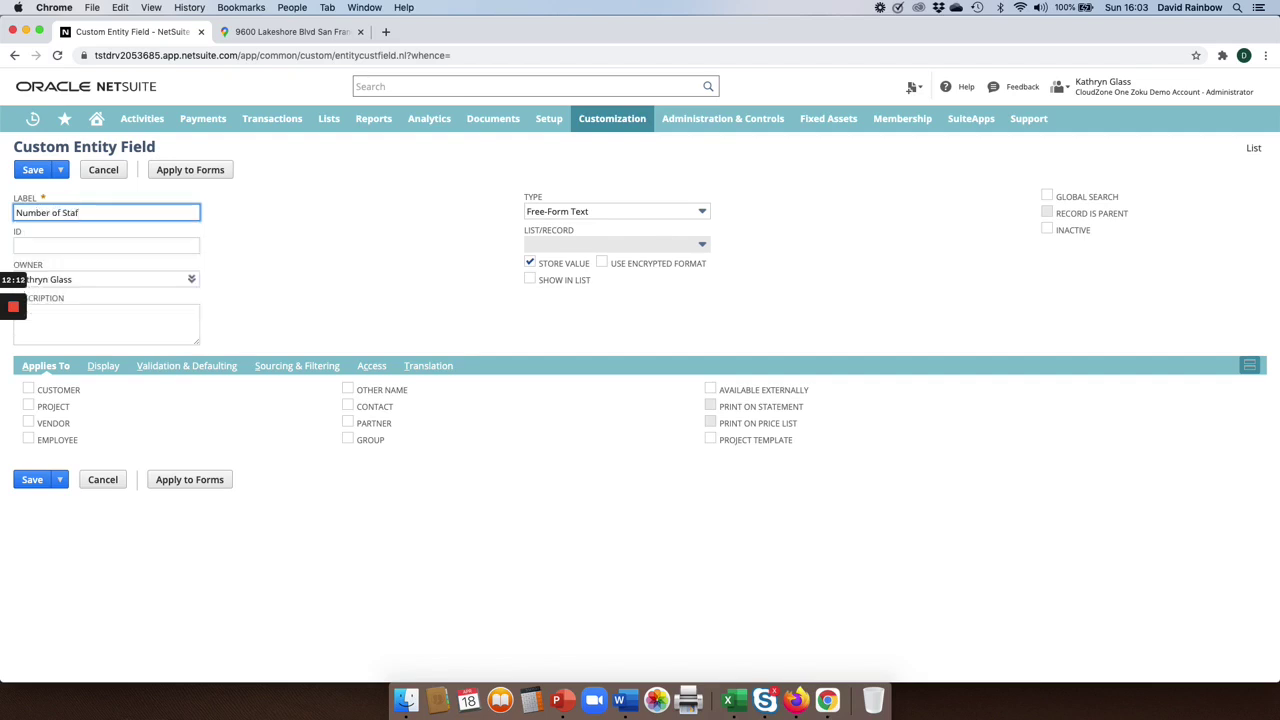
type("f")
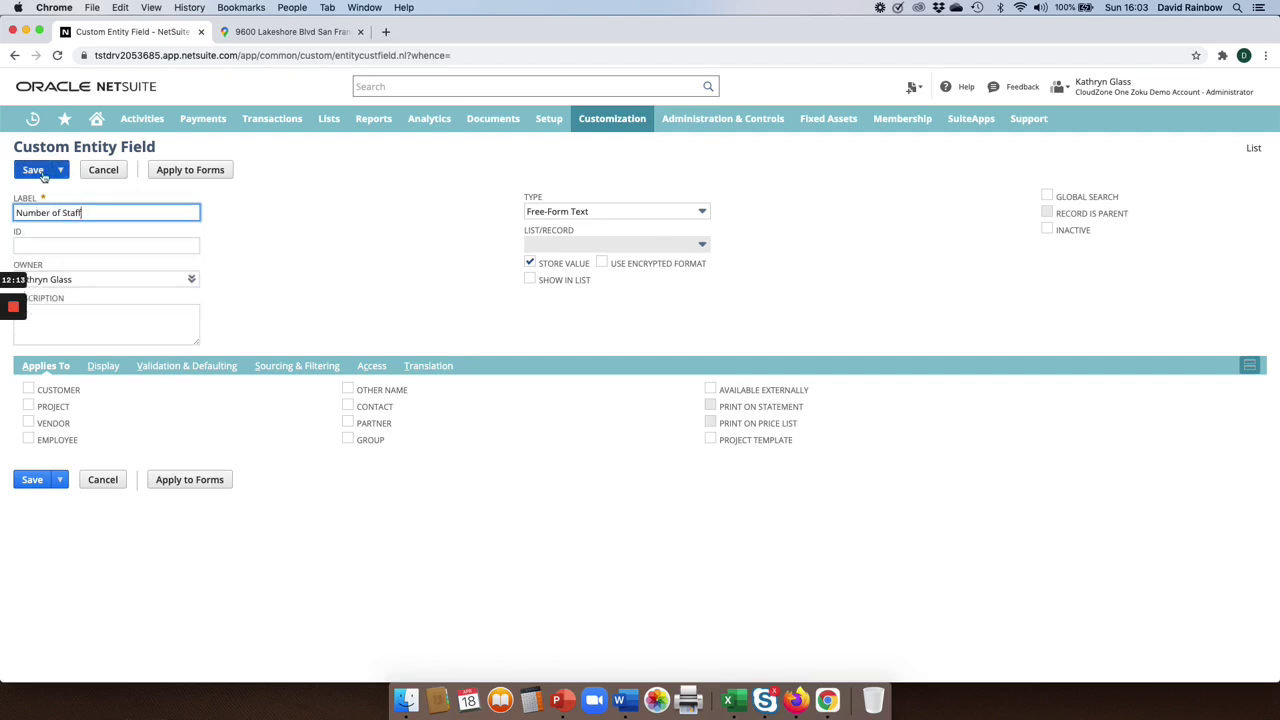
left_click(28, 389)
left_click(103, 367)
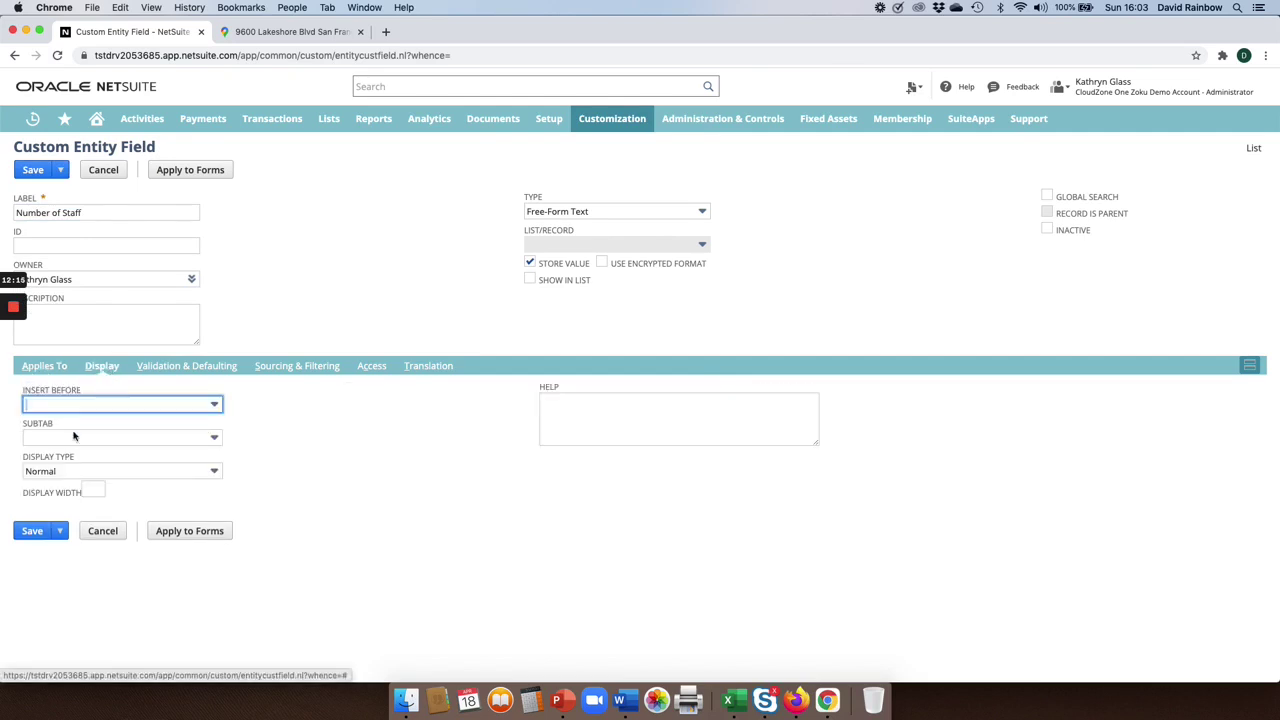
left_click(68, 441)
type("Main")
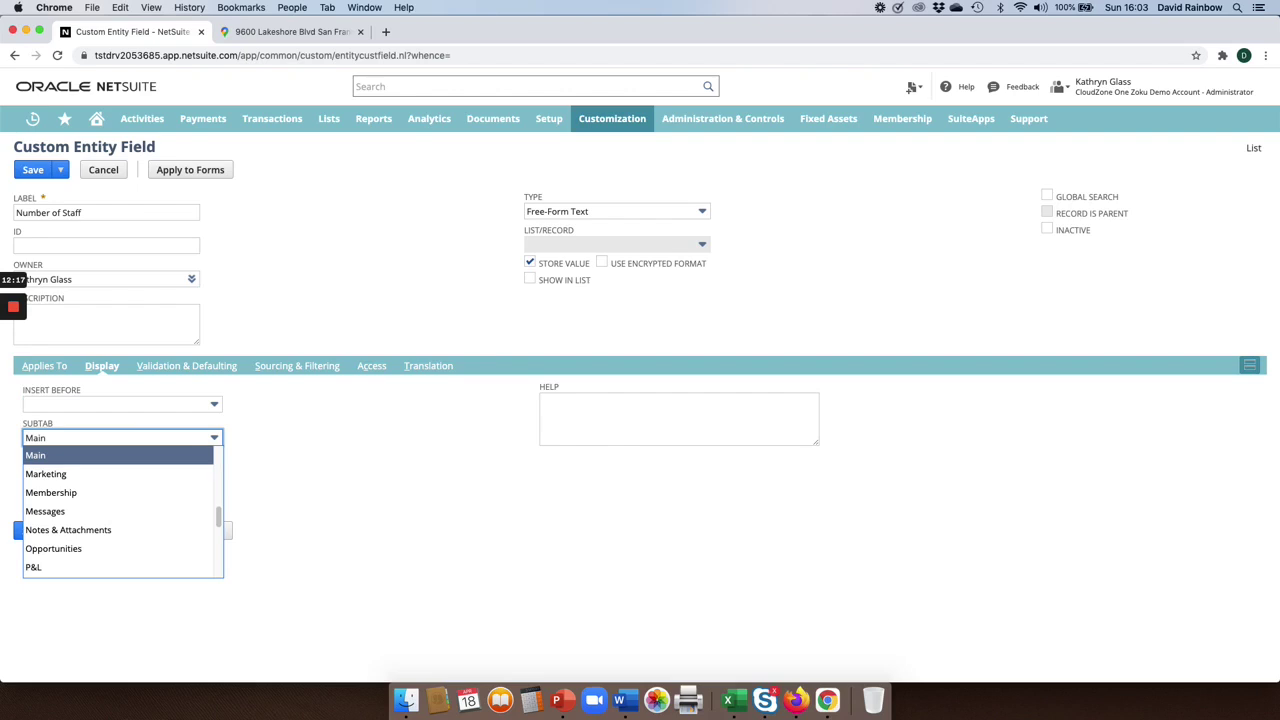
left_click(74, 456)
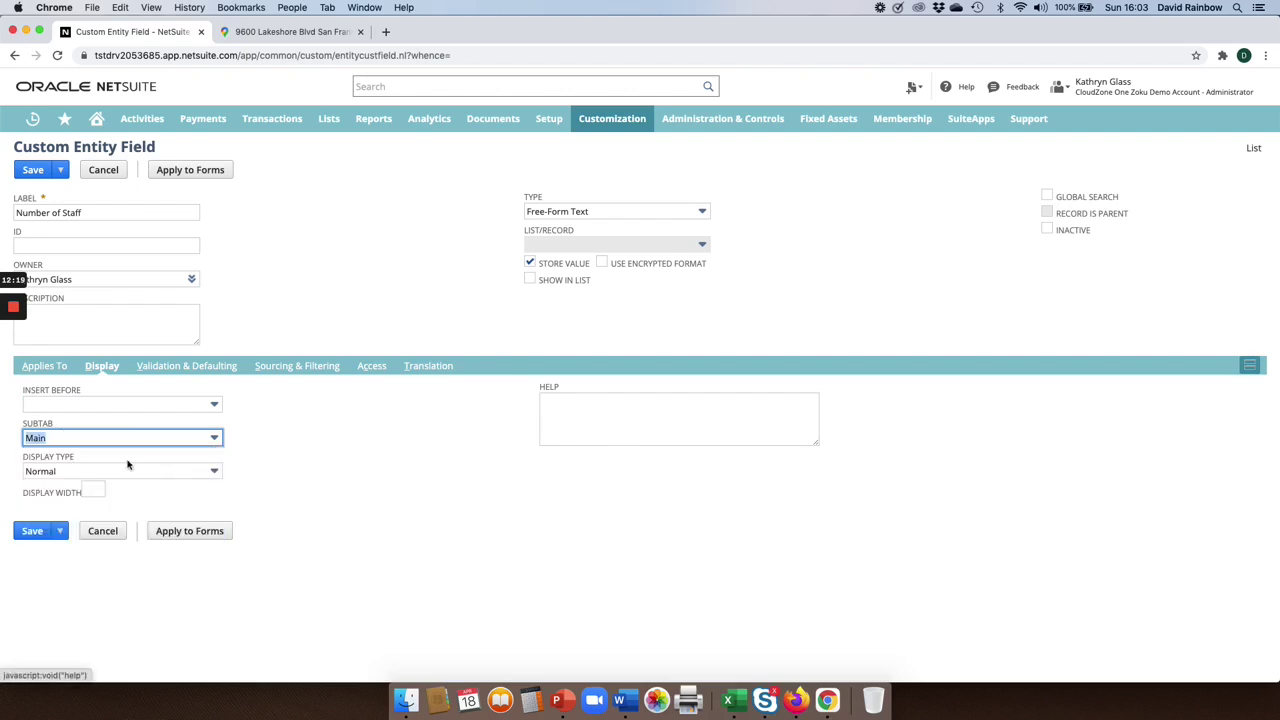
left_click(38, 172)
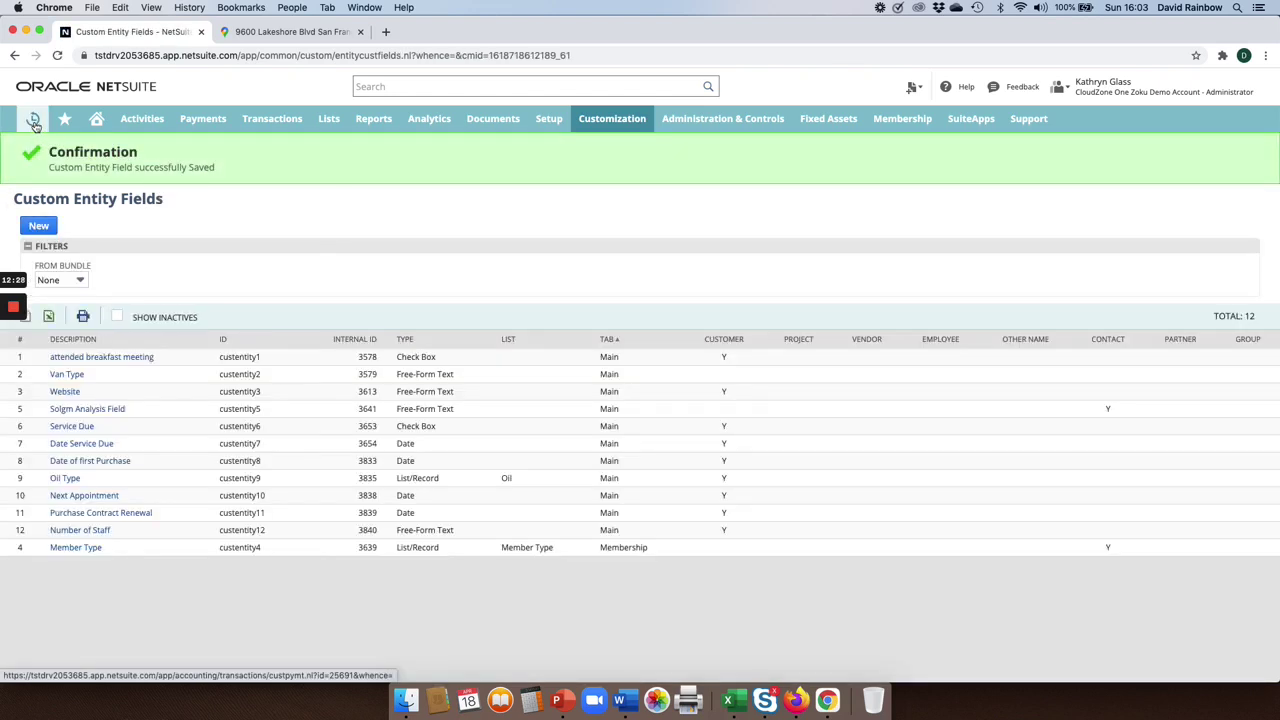
Edit the 8 Altima Technology customer record from the Recent Records list.
mouse_move(32, 120)
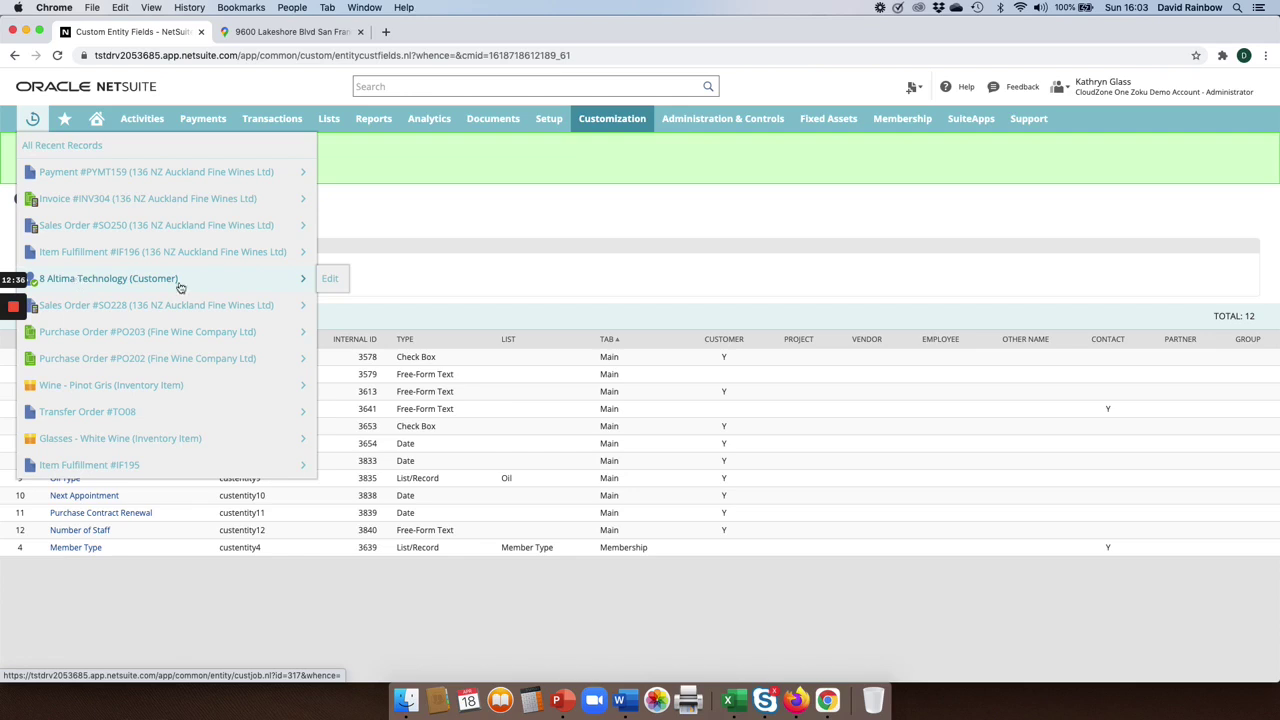
left_click(327, 281)
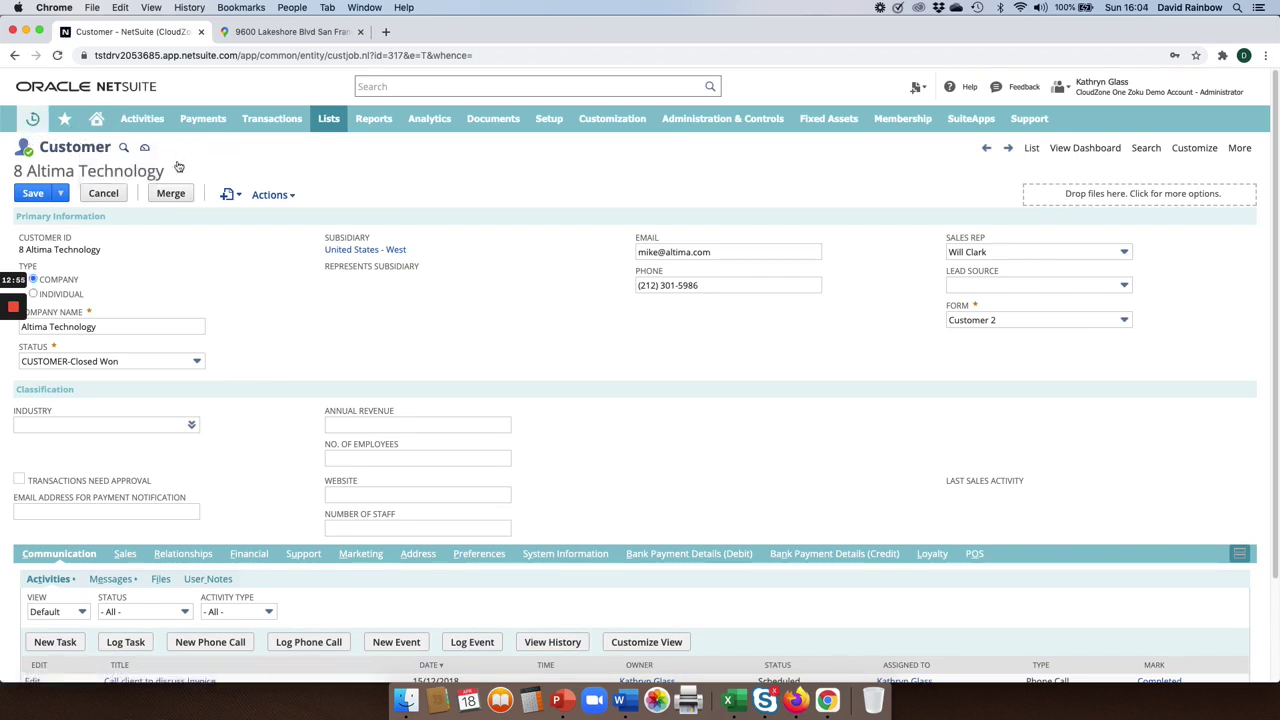
left_click(26, 122)
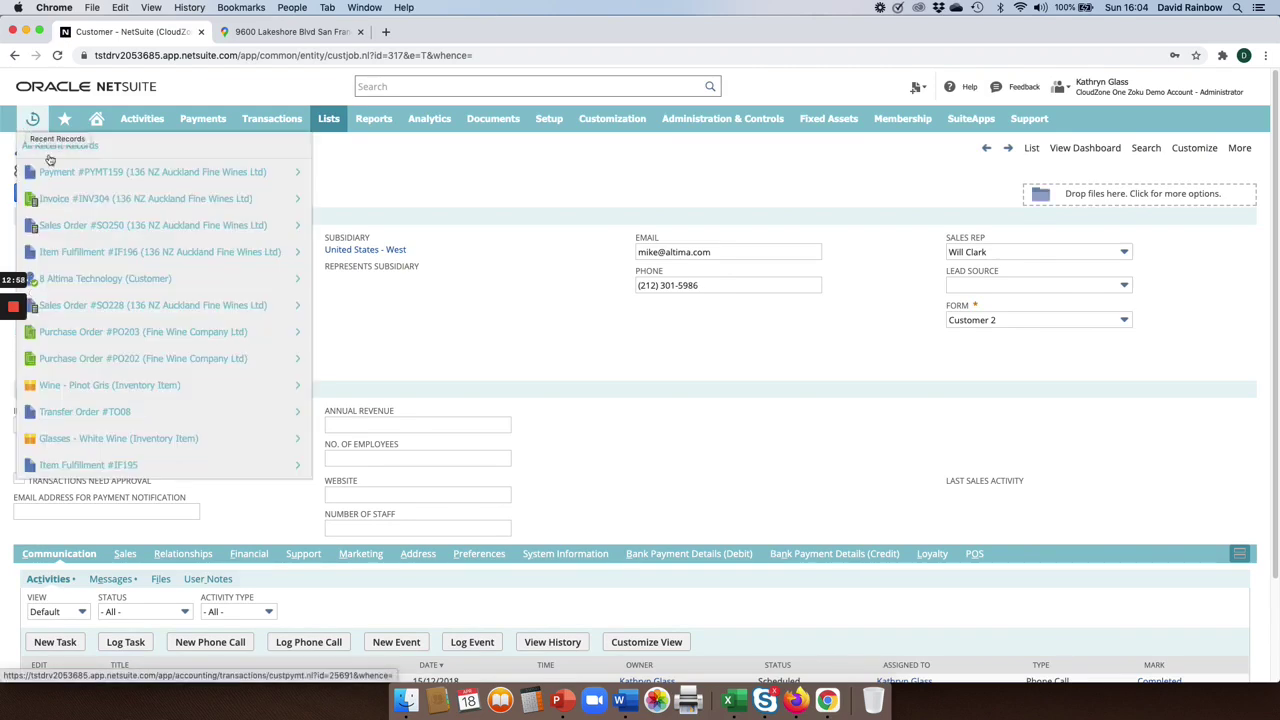
mouse_move(72, 388)
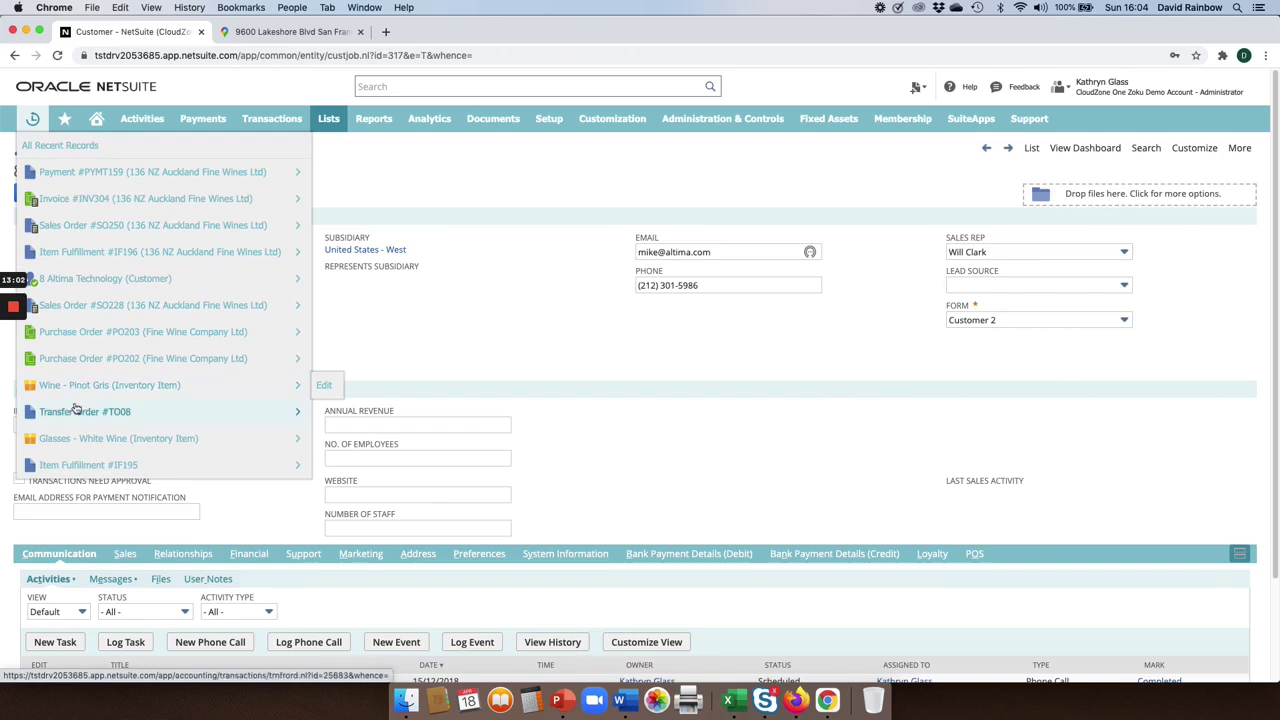
mouse_move(88, 441)
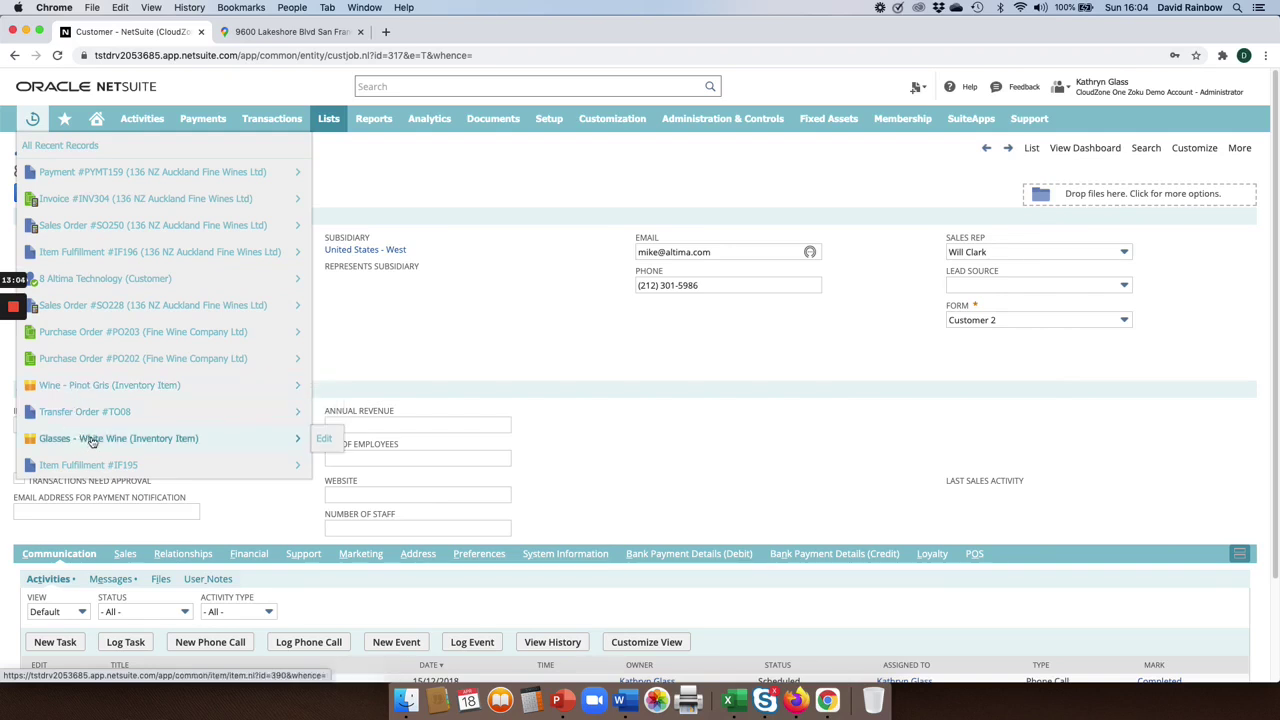
left_click(92, 440)
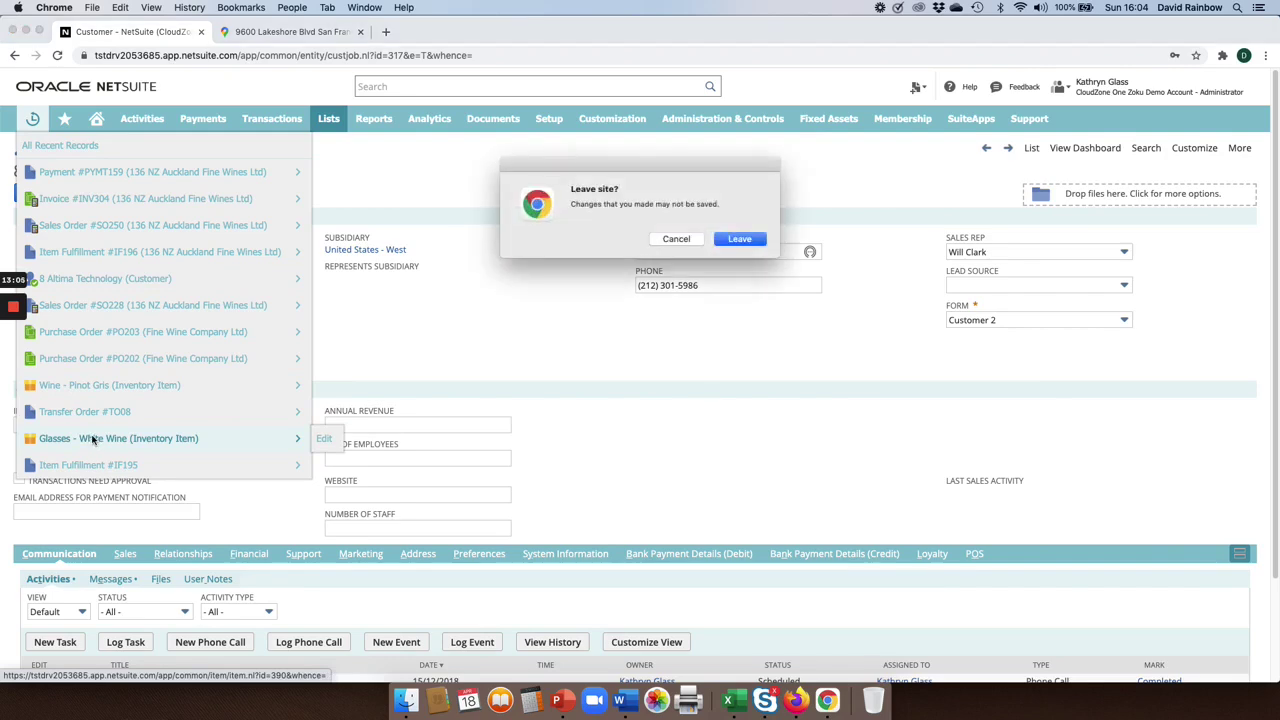
left_click(746, 243)
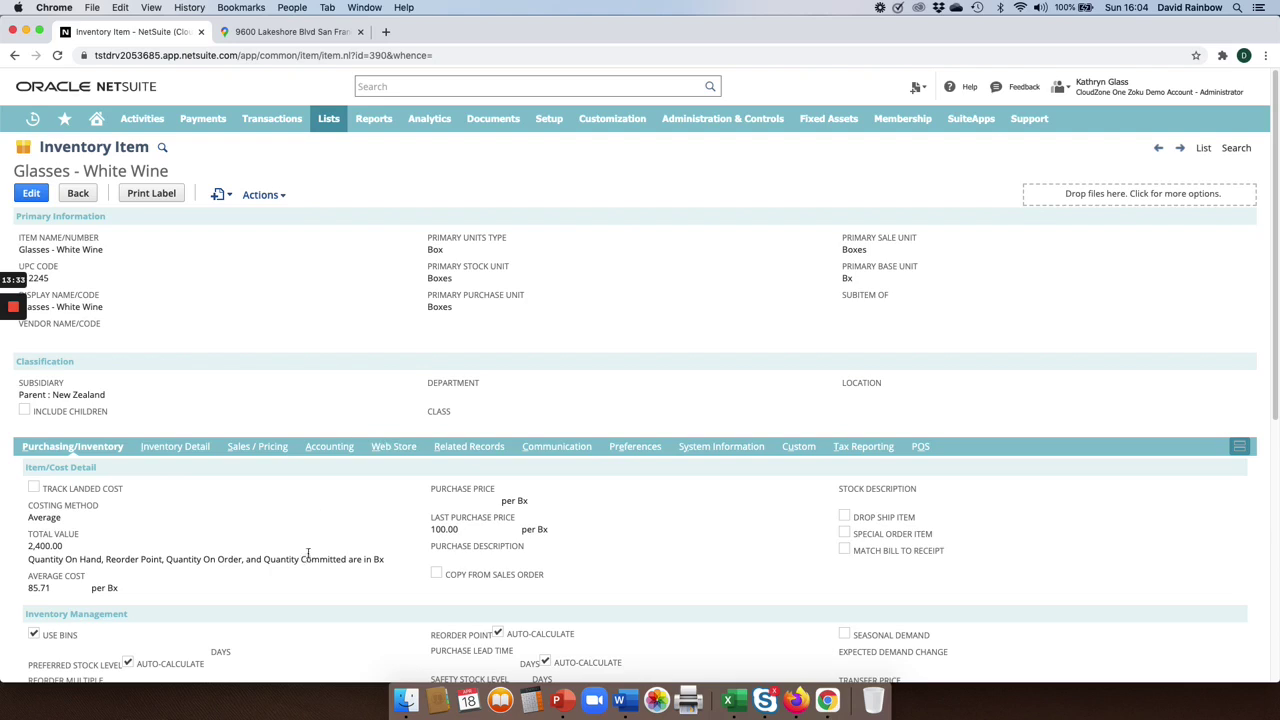
scroll(306, 555, "down", 2)
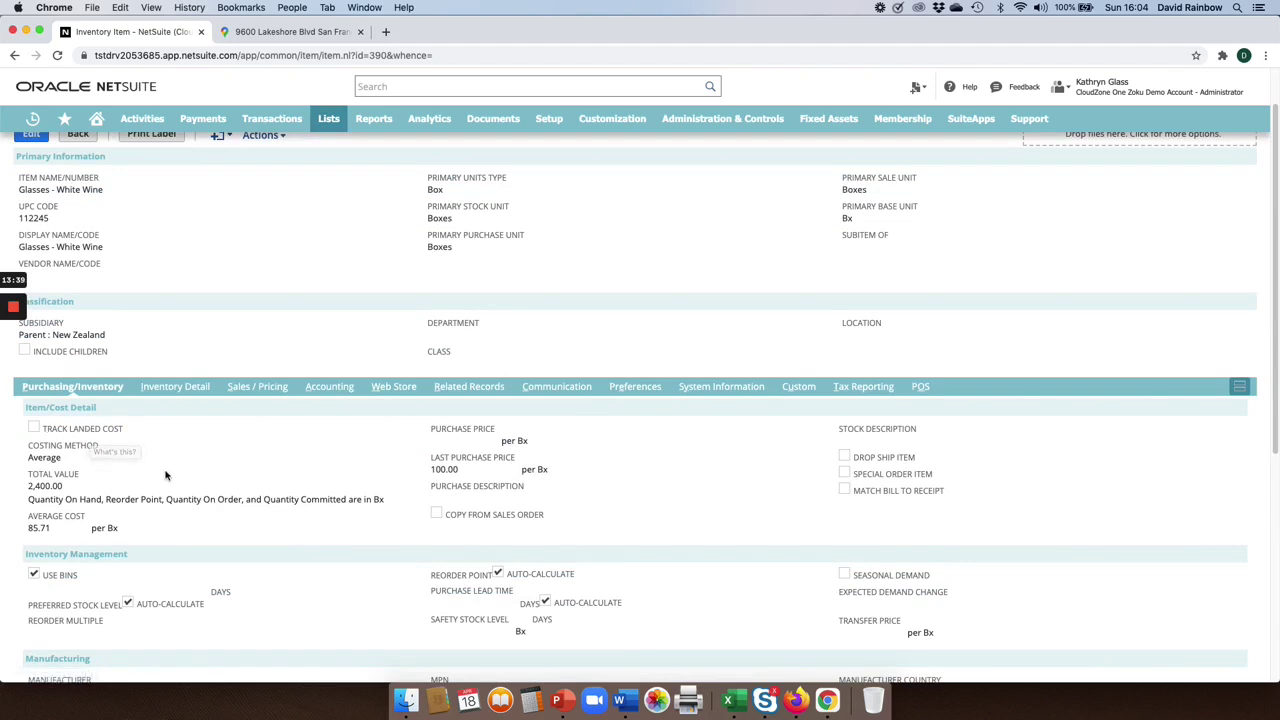
scroll(166, 472, "down", 2)
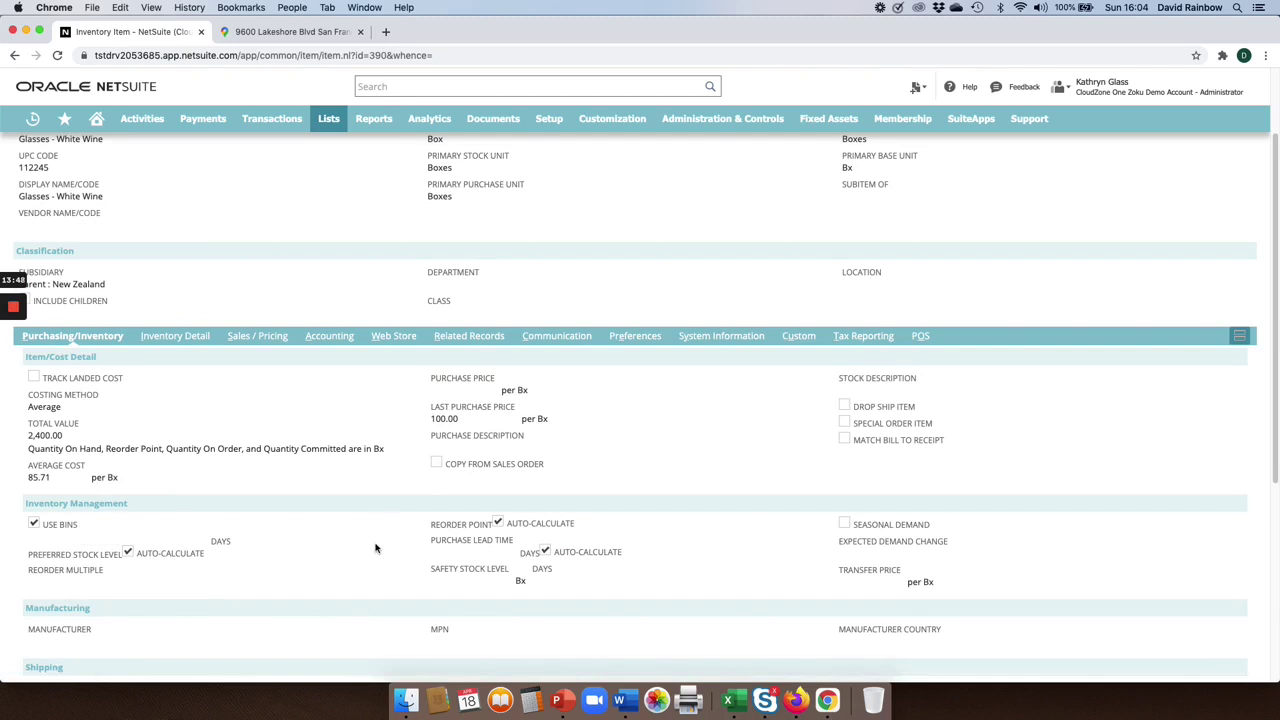
scroll(371, 529, "down", 7)
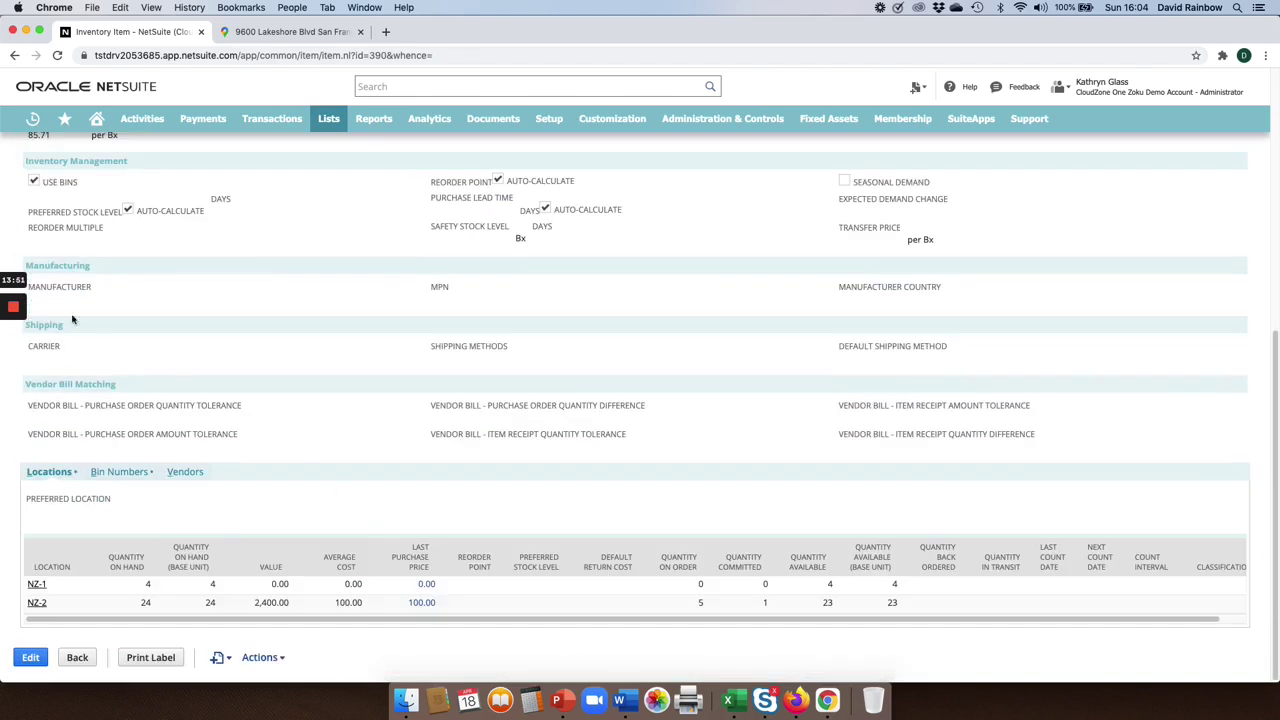
mouse_move(15, 325)
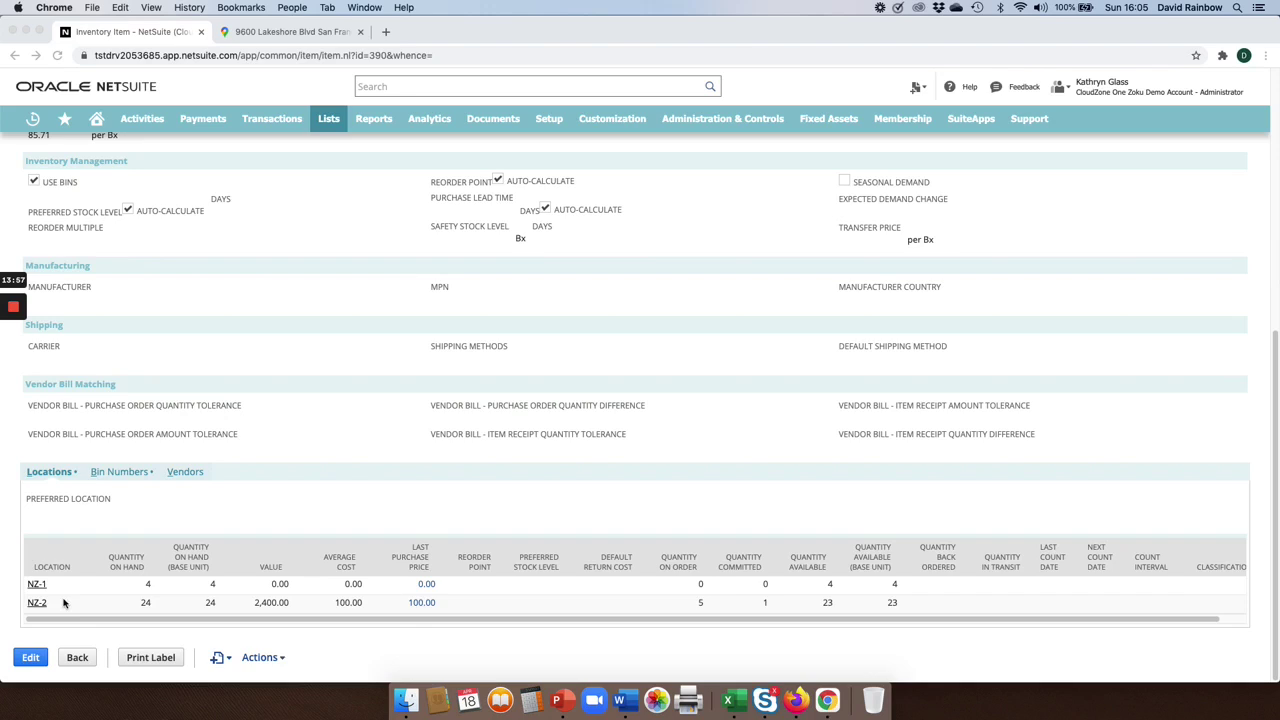
left_click(131, 479)
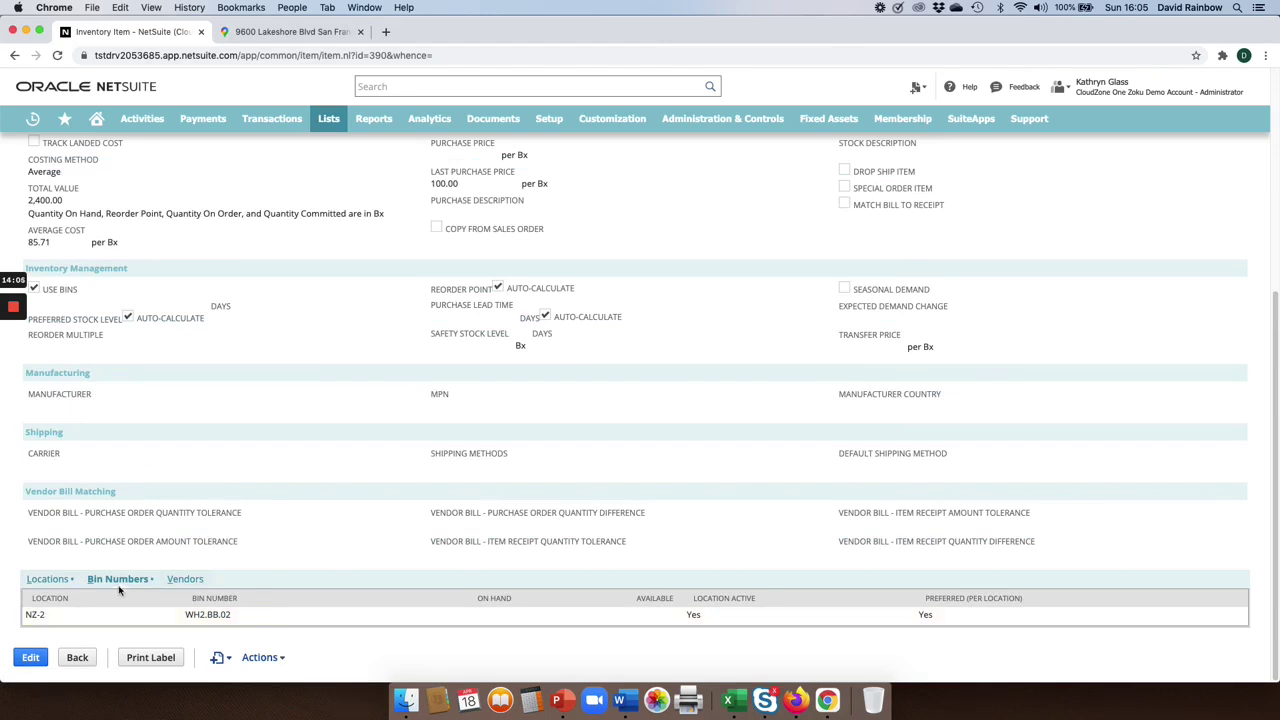
left_click(187, 582)
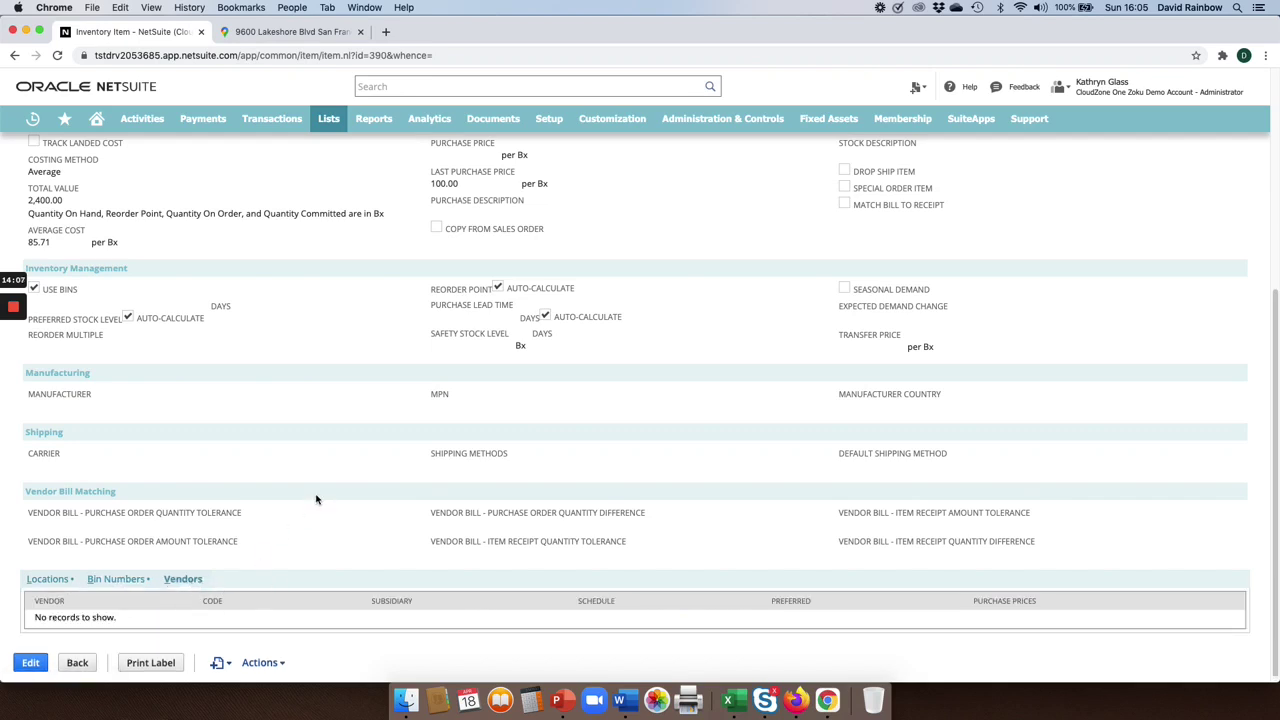
left_click(50, 580)
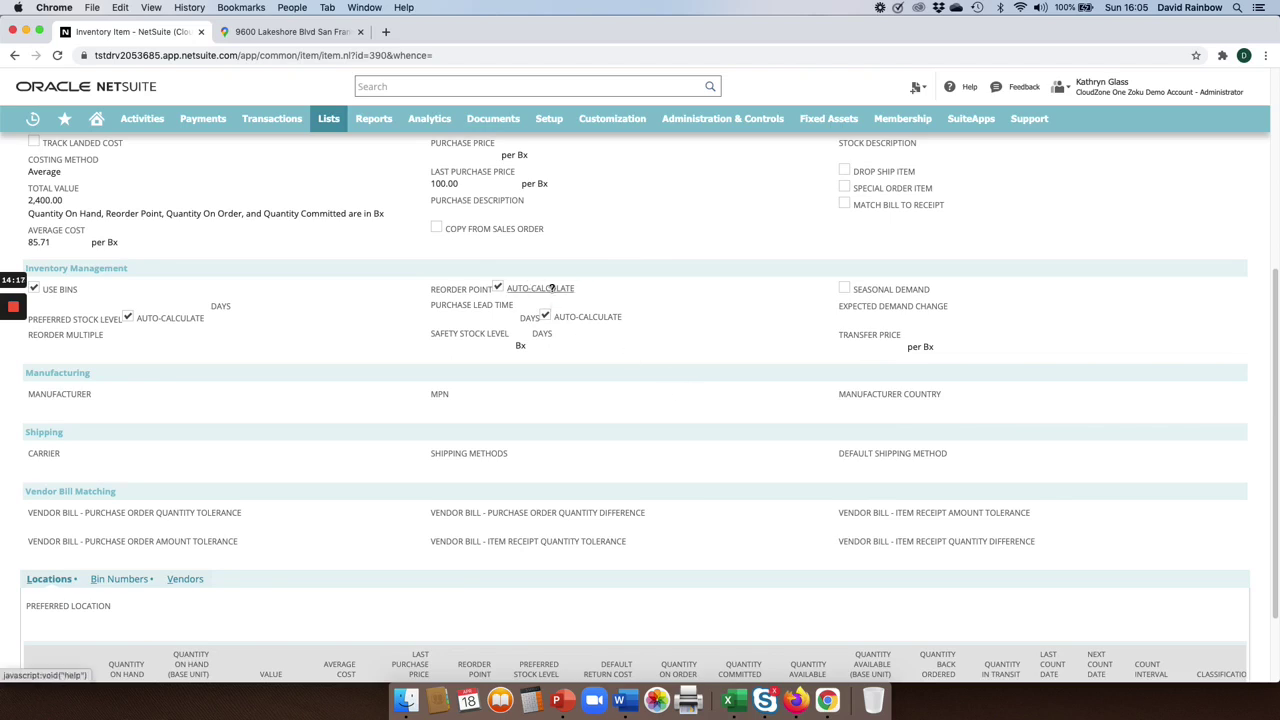
scroll(568, 437, "up", 4)
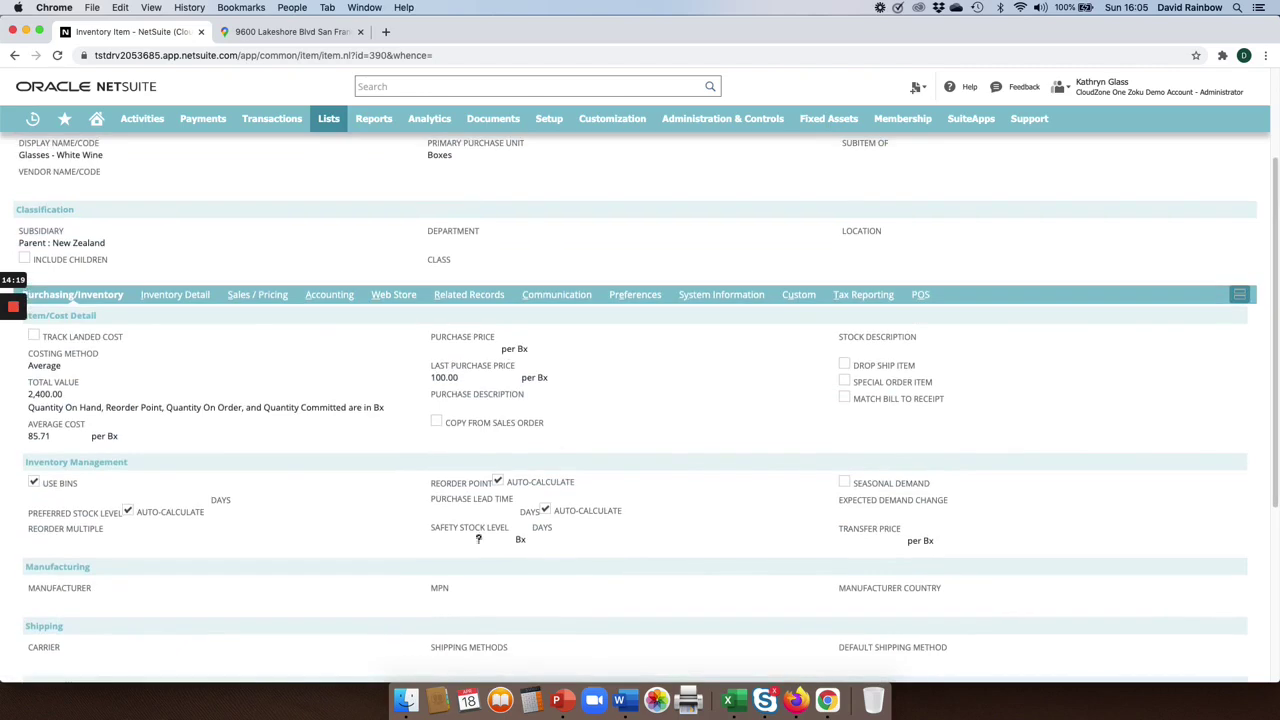
scroll(475, 550, "up", 3)
scroll(530, 540, "down", 9)
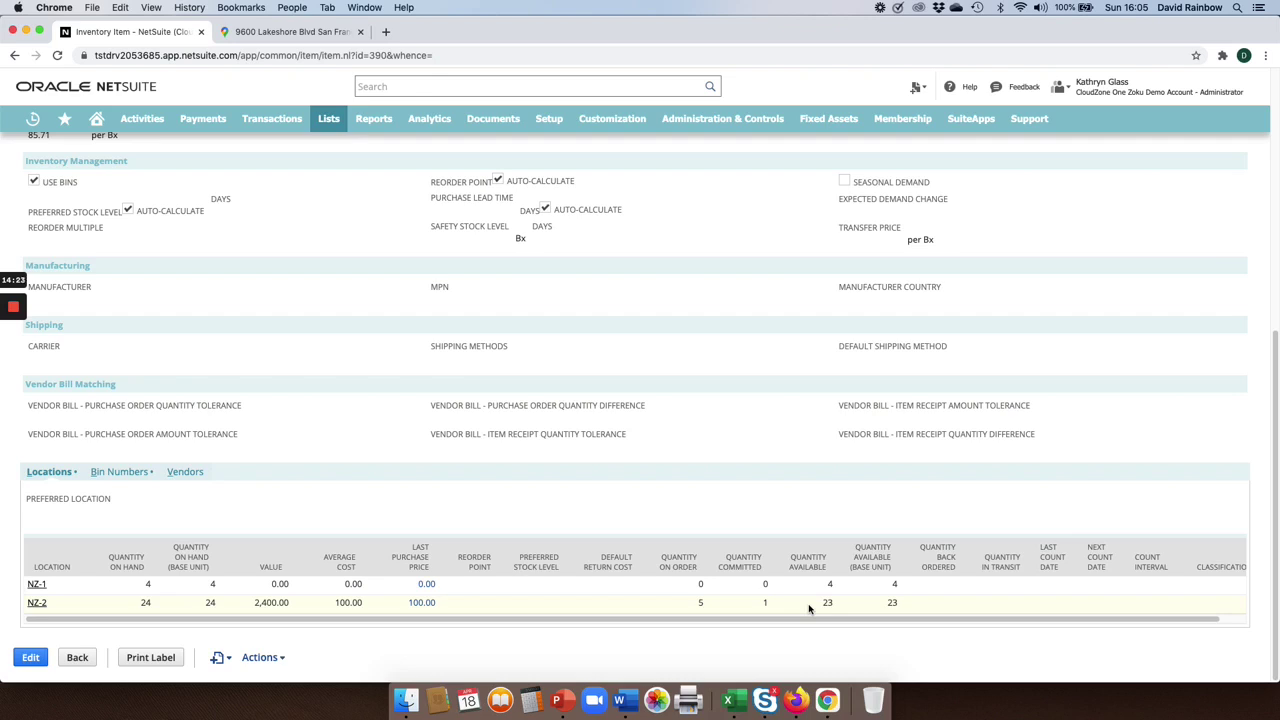
scroll(254, 426, "up", 9)
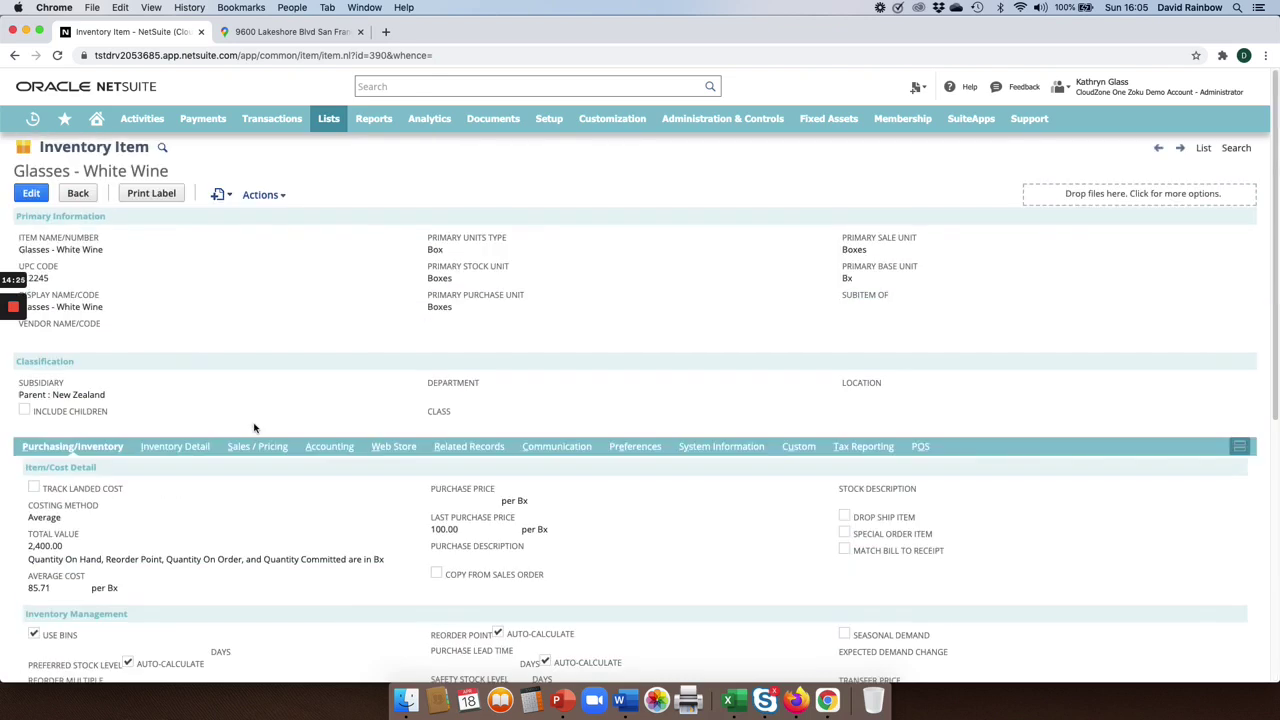
Show Glasses - White Wine's Sales / Pricing subtab and its New Zealand Dollars price levels.
left_click(260, 447)
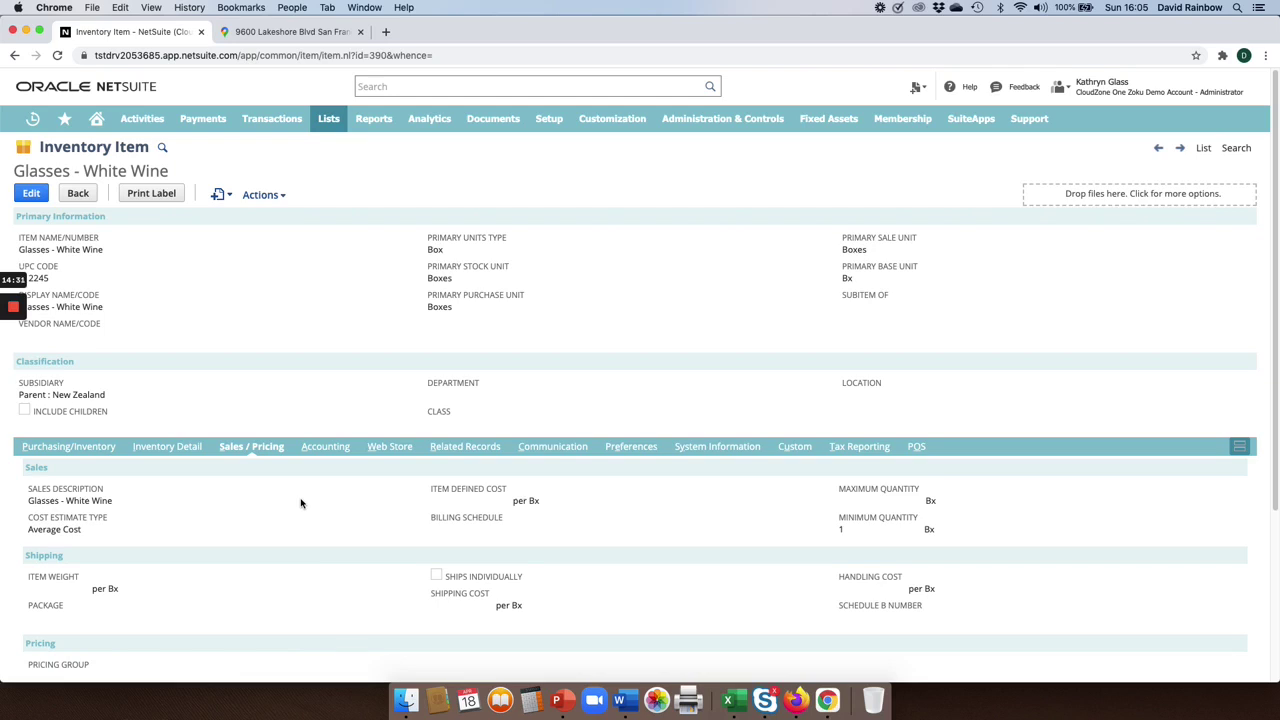
scroll(297, 504, "down", 5)
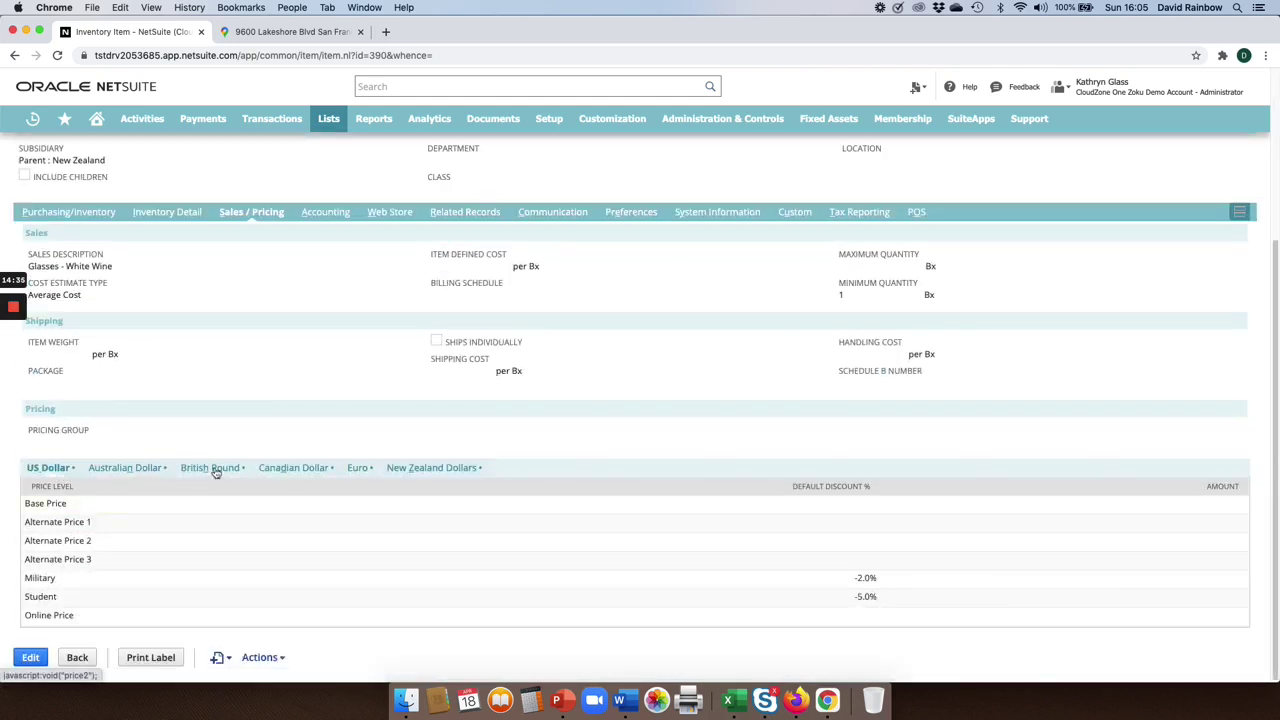
left_click(415, 472)
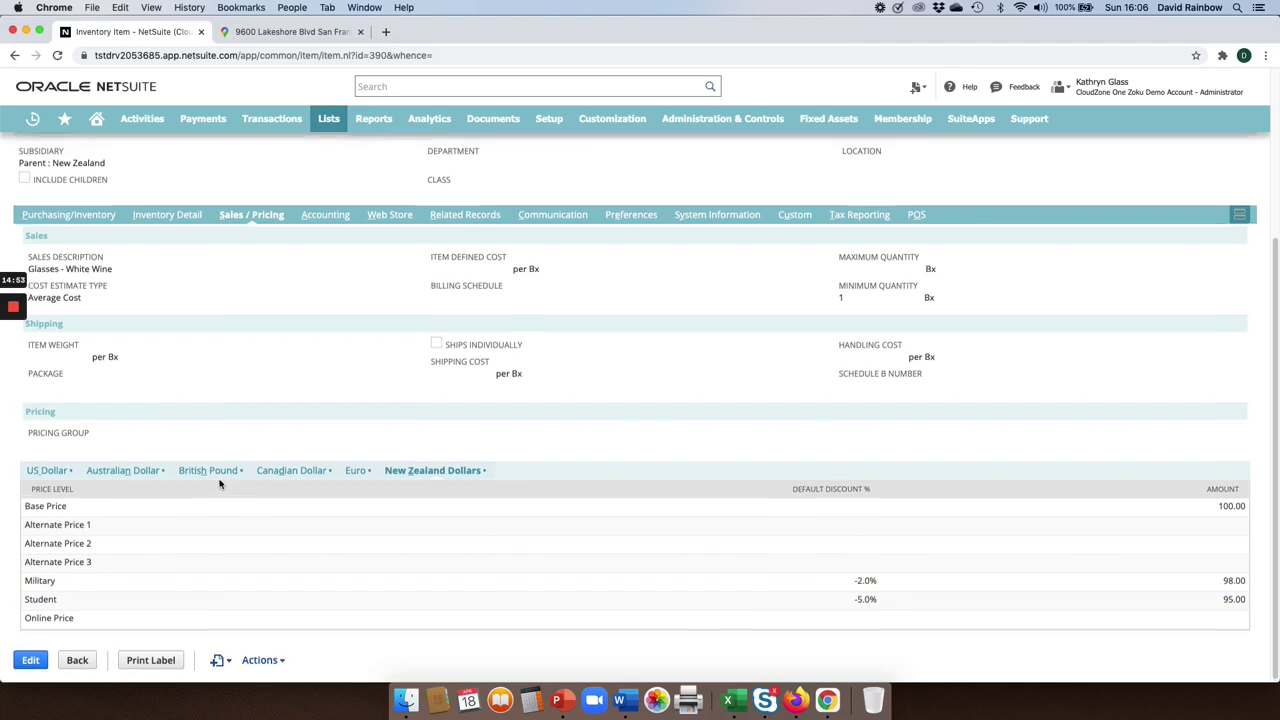
scroll(221, 483, "up", 5)
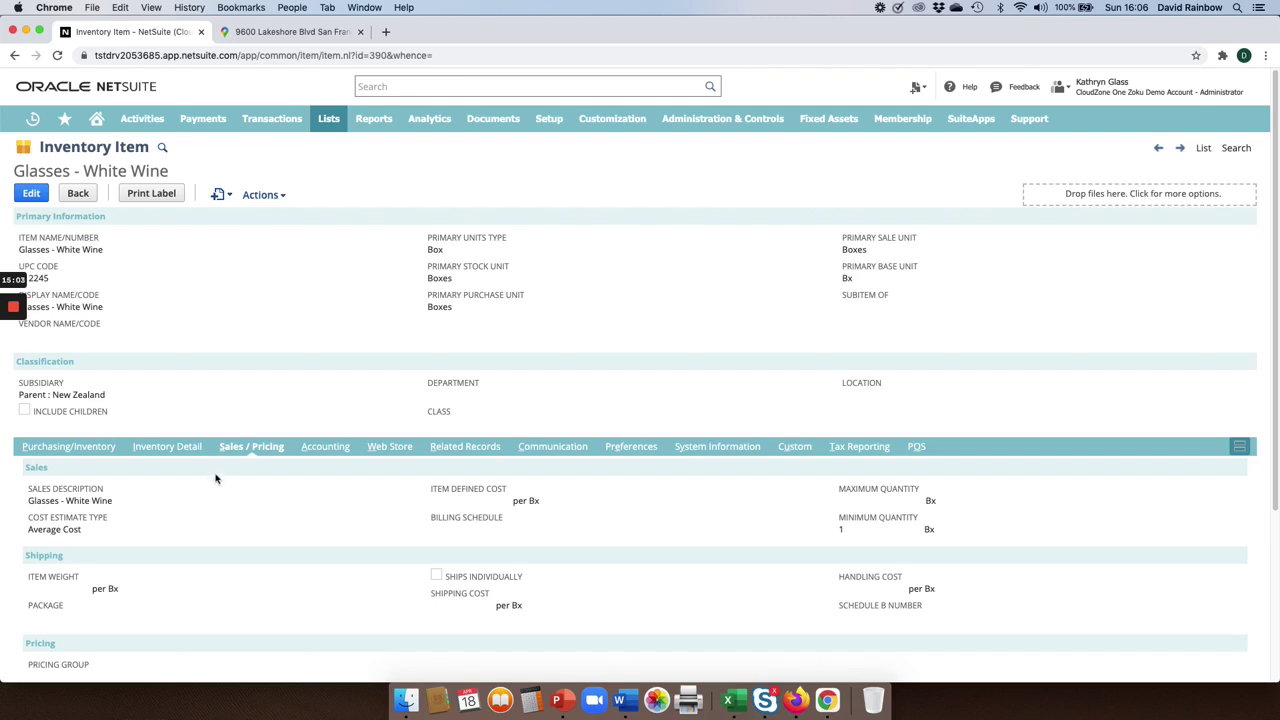
Open purchase order PO203 from the Transactions Recent Records list.
mouse_move(265, 127)
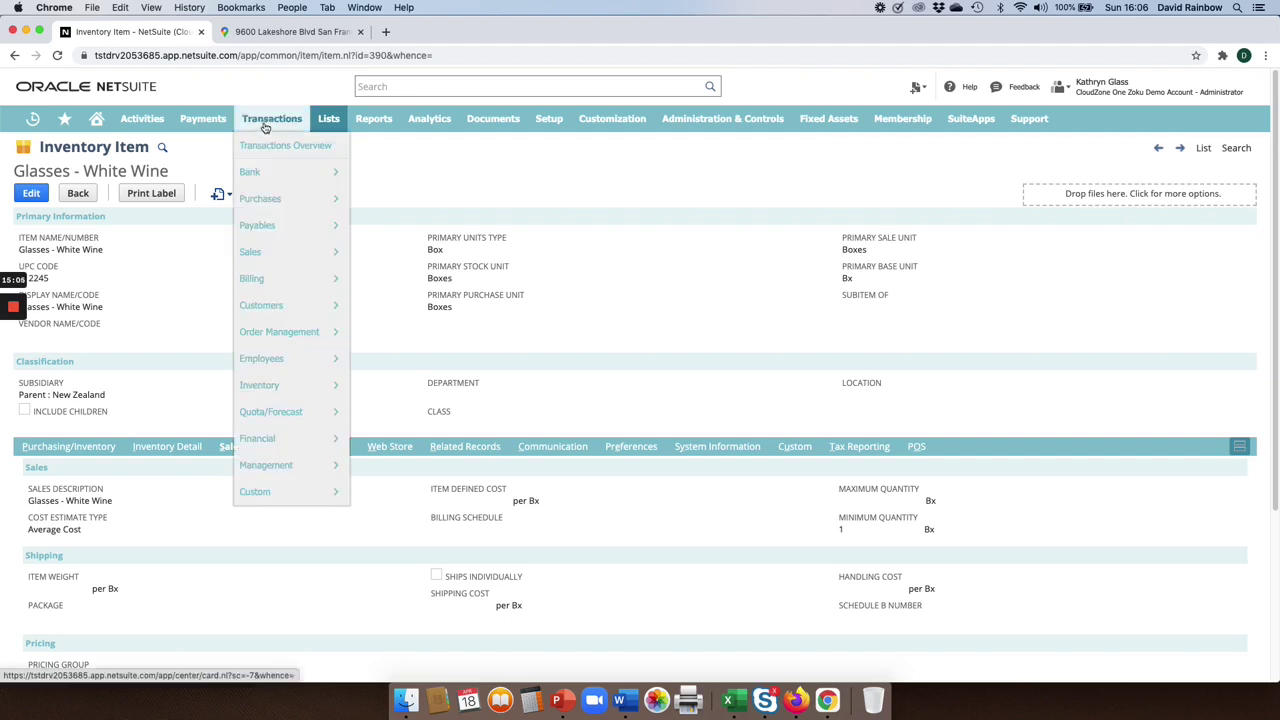
mouse_move(258, 185)
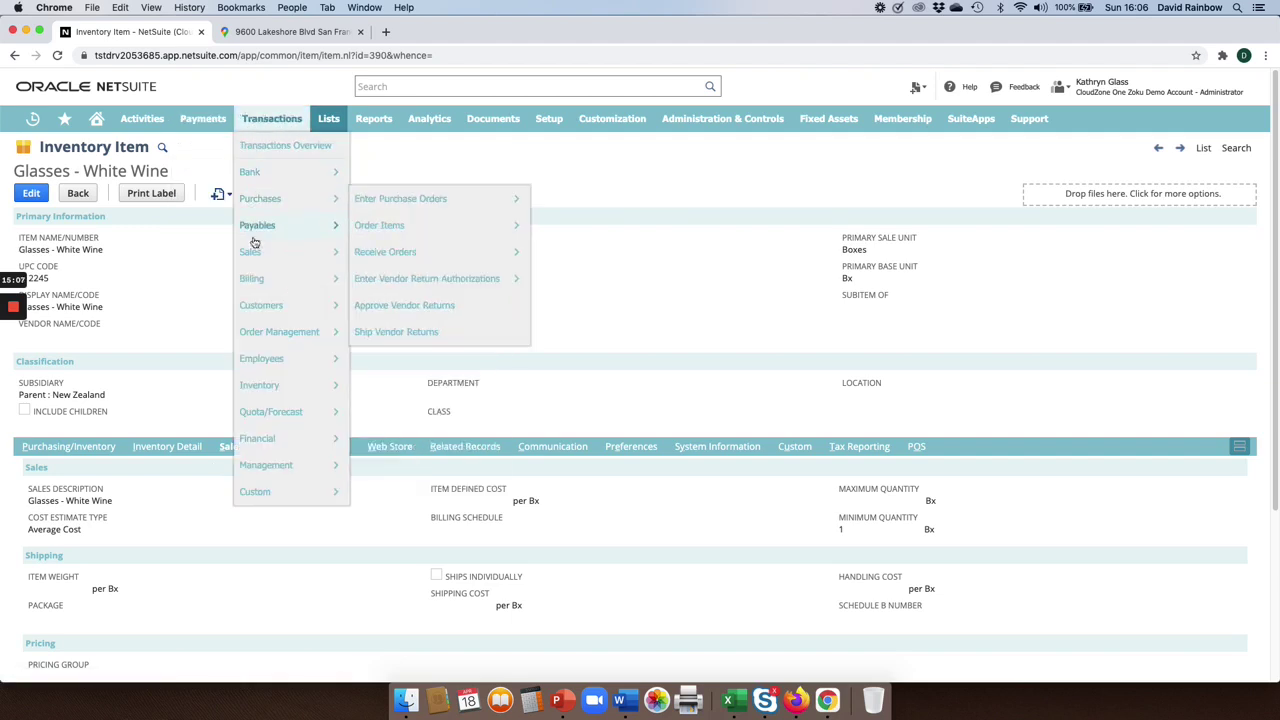
mouse_move(331, 201)
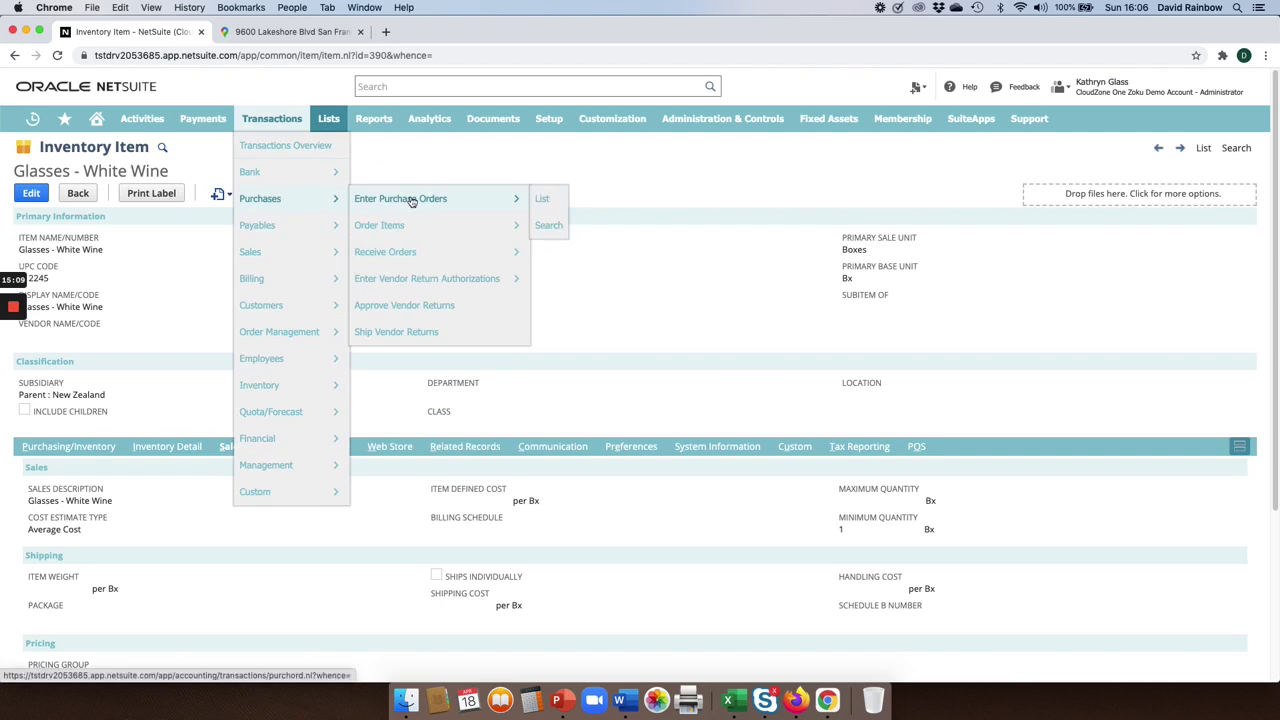
mouse_move(32, 119)
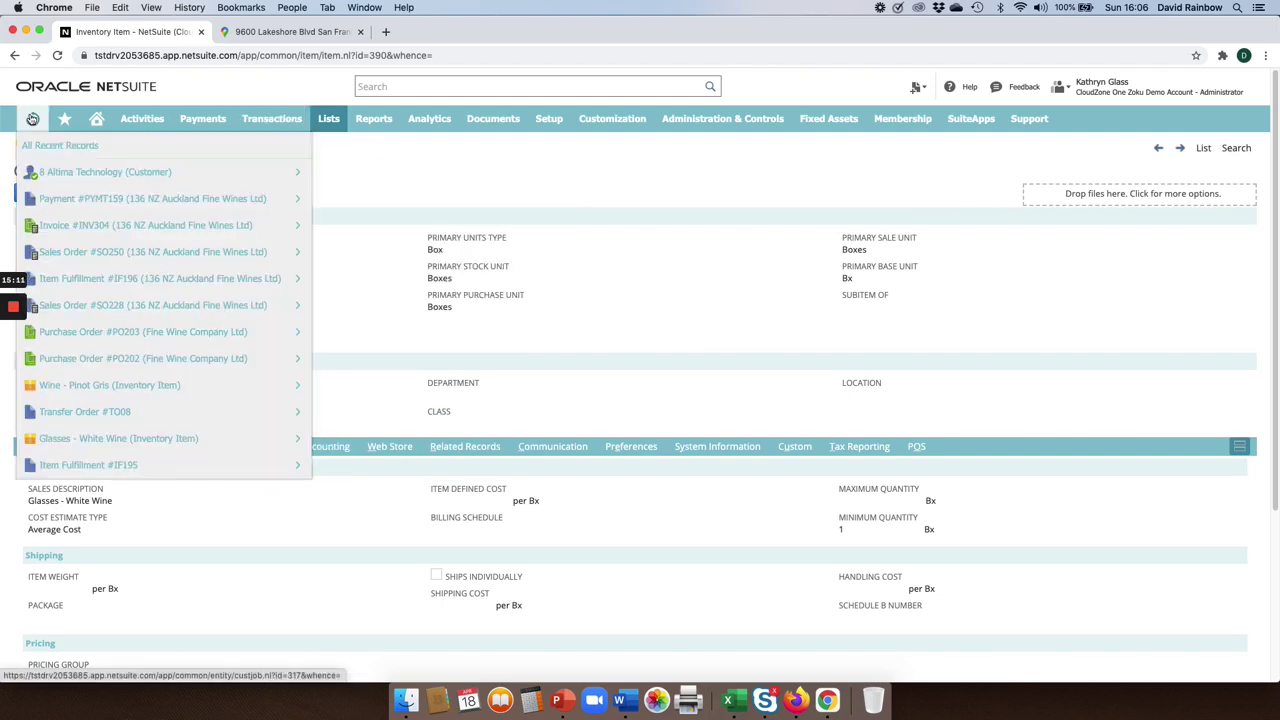
left_click(74, 333)
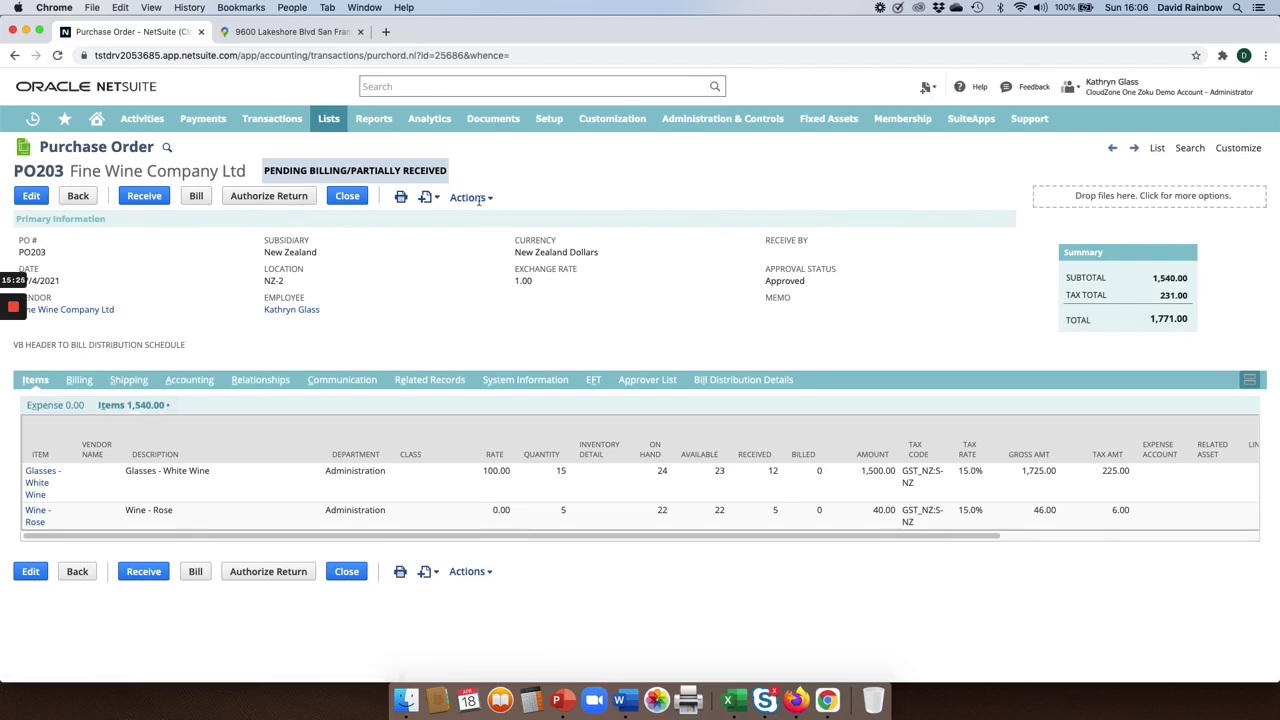
Make a copy of PO203 and save it as new purchase order PO204.
mouse_move(479, 200)
left_click(481, 232)
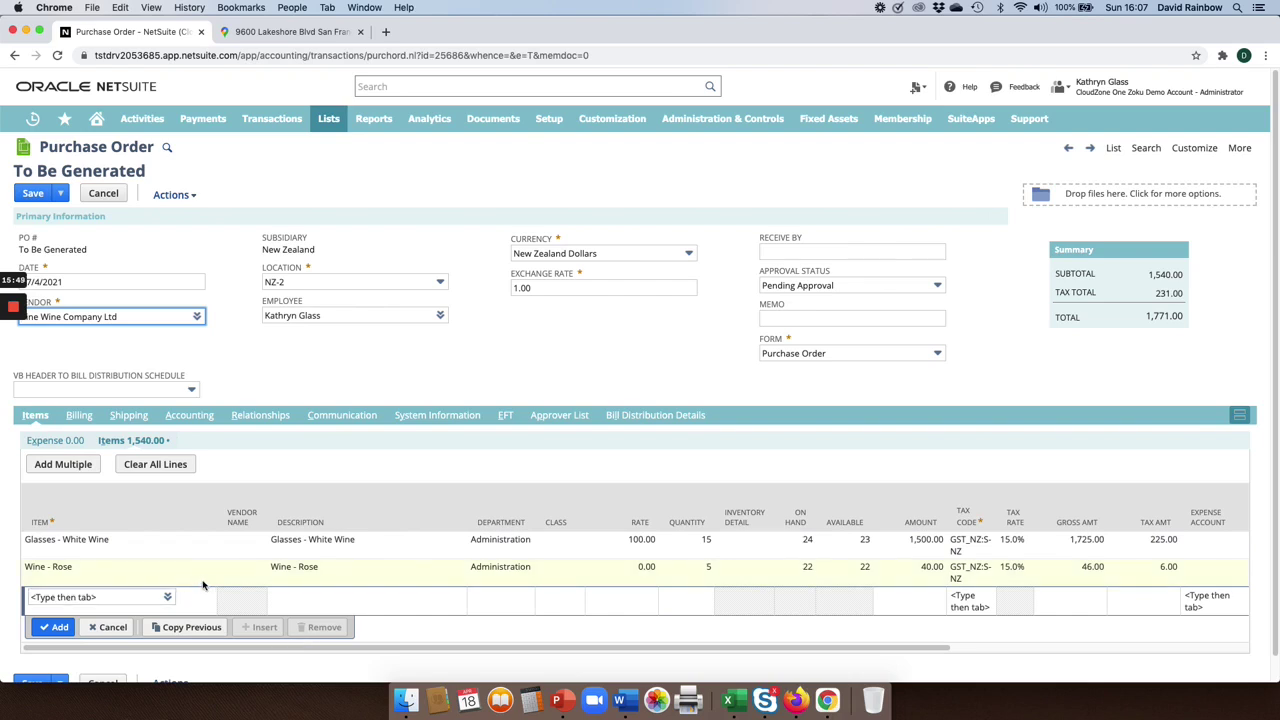
left_click(33, 193)
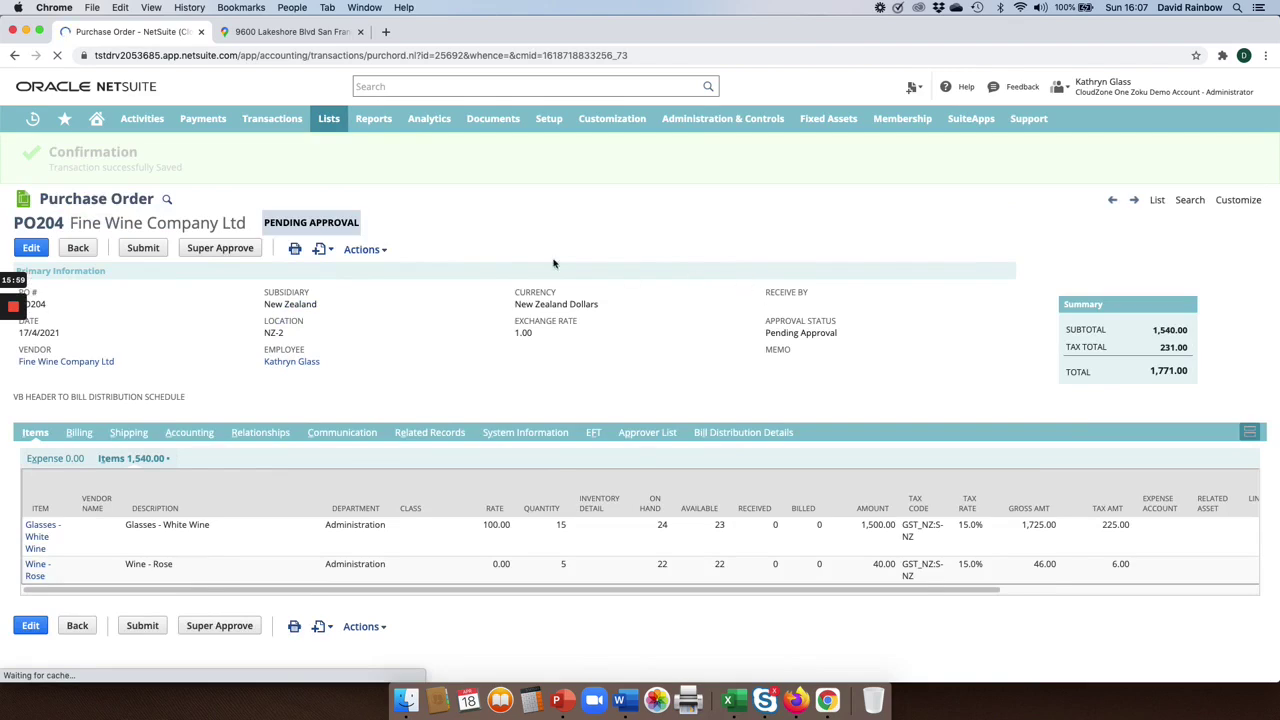
Super Approve PO204 so it reads Approved by Supervisor/Pending Receipt.
left_click(228, 250)
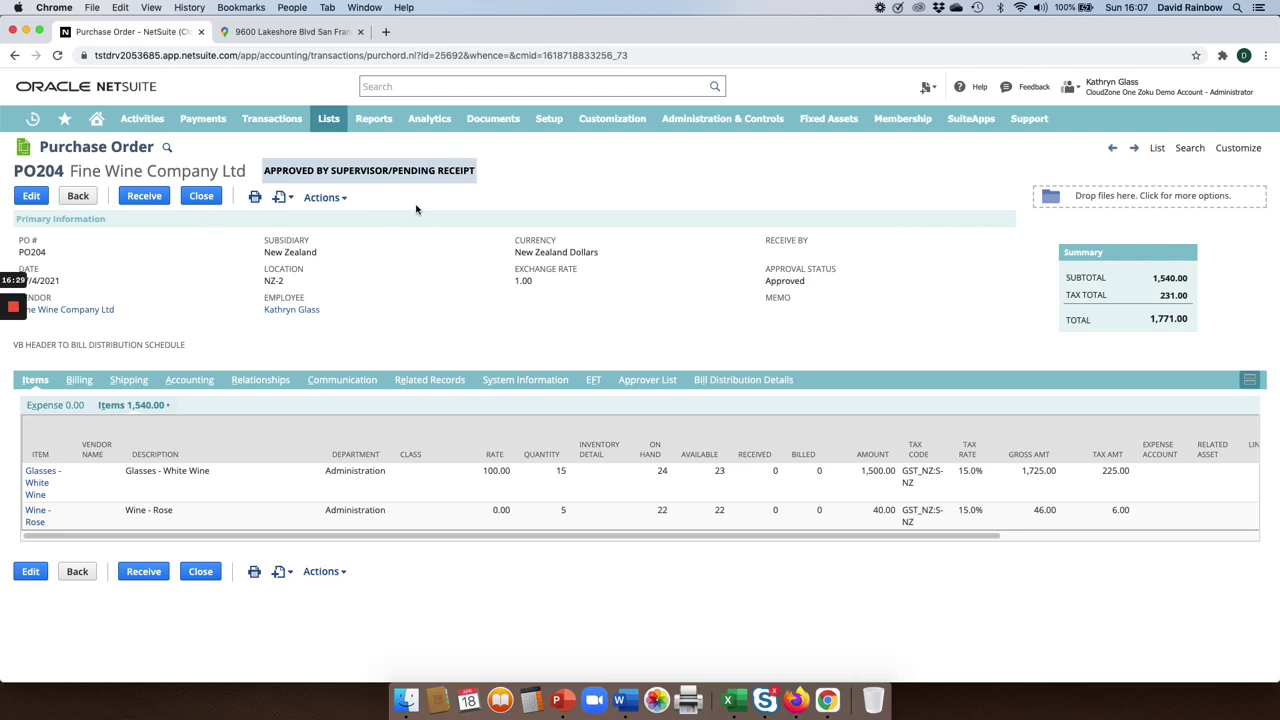
Receive PO204's 15 and 5 units as item receipt IR151, landed cost per line off, then reopen PO204.
left_click(140, 196)
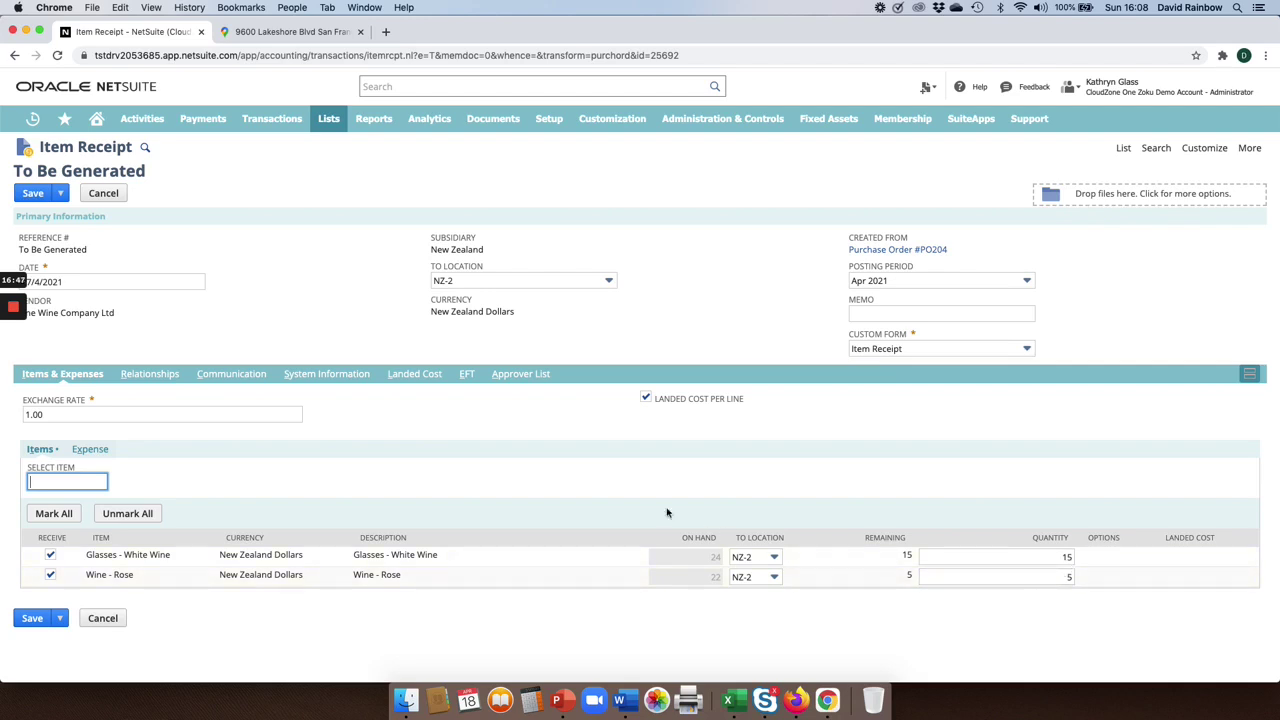
left_click(646, 400)
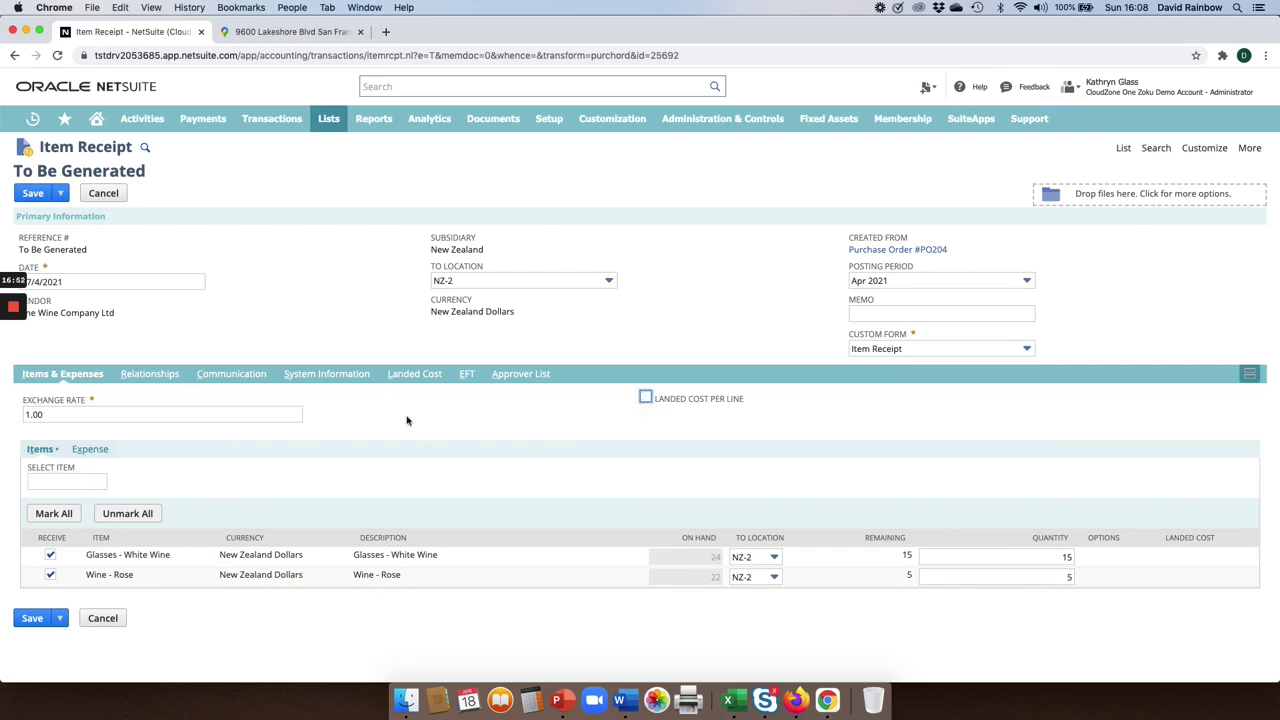
left_click(445, 380)
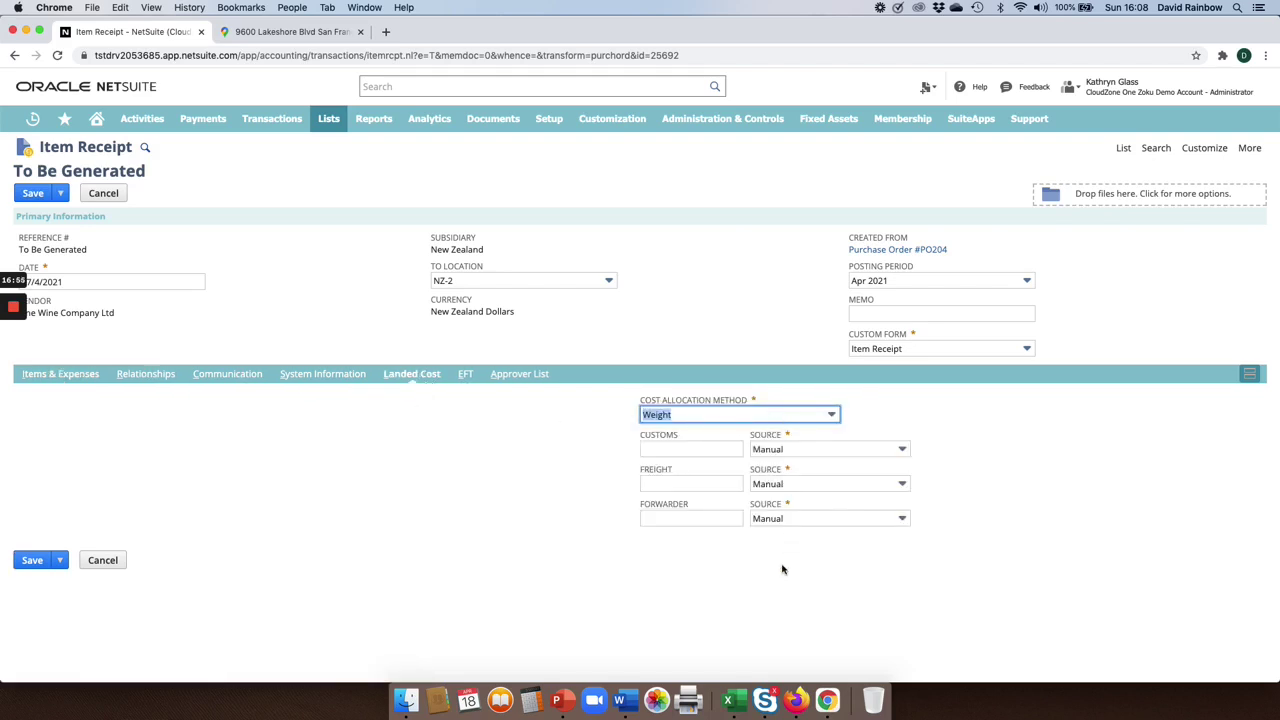
left_click(60, 374)
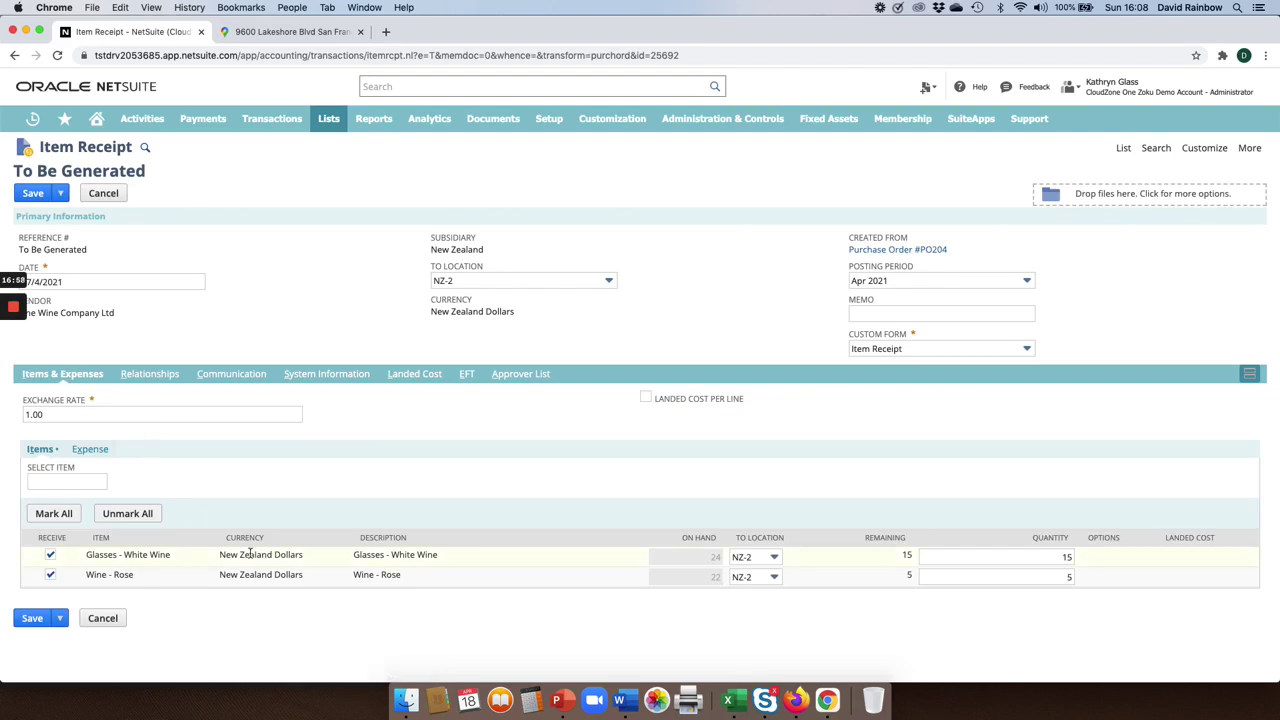
left_click(36, 194)
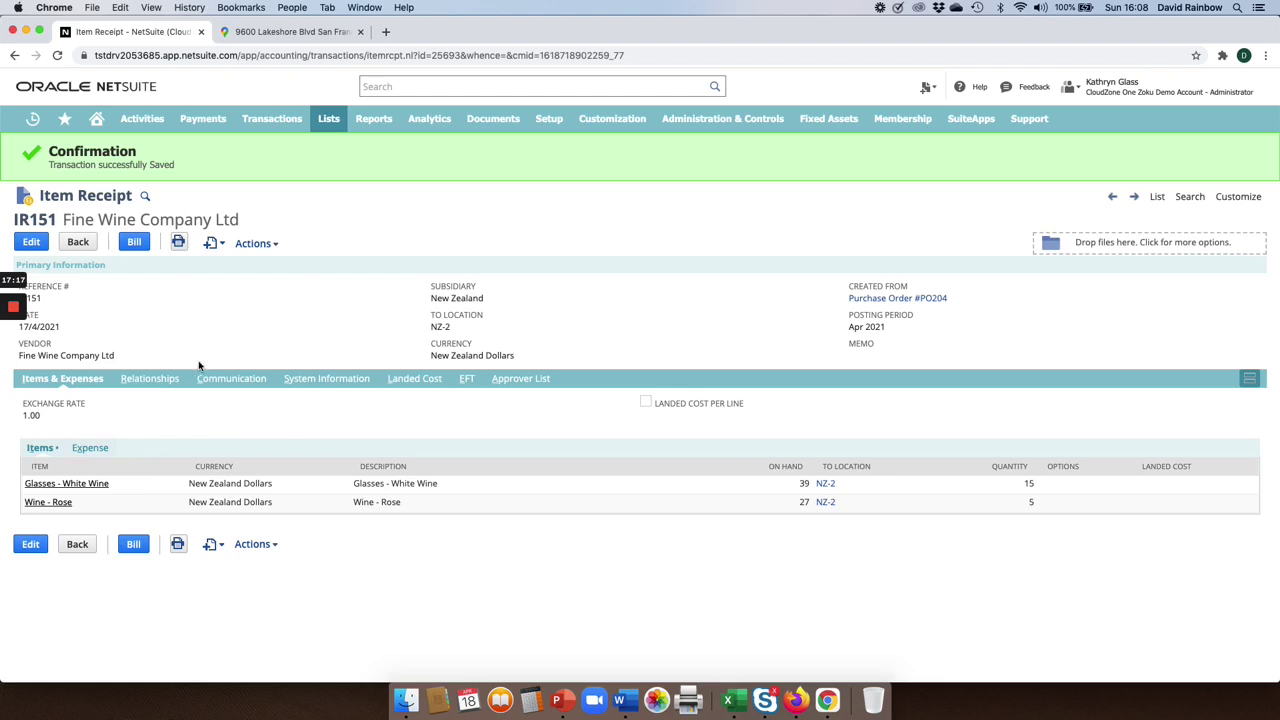
left_click(872, 298)
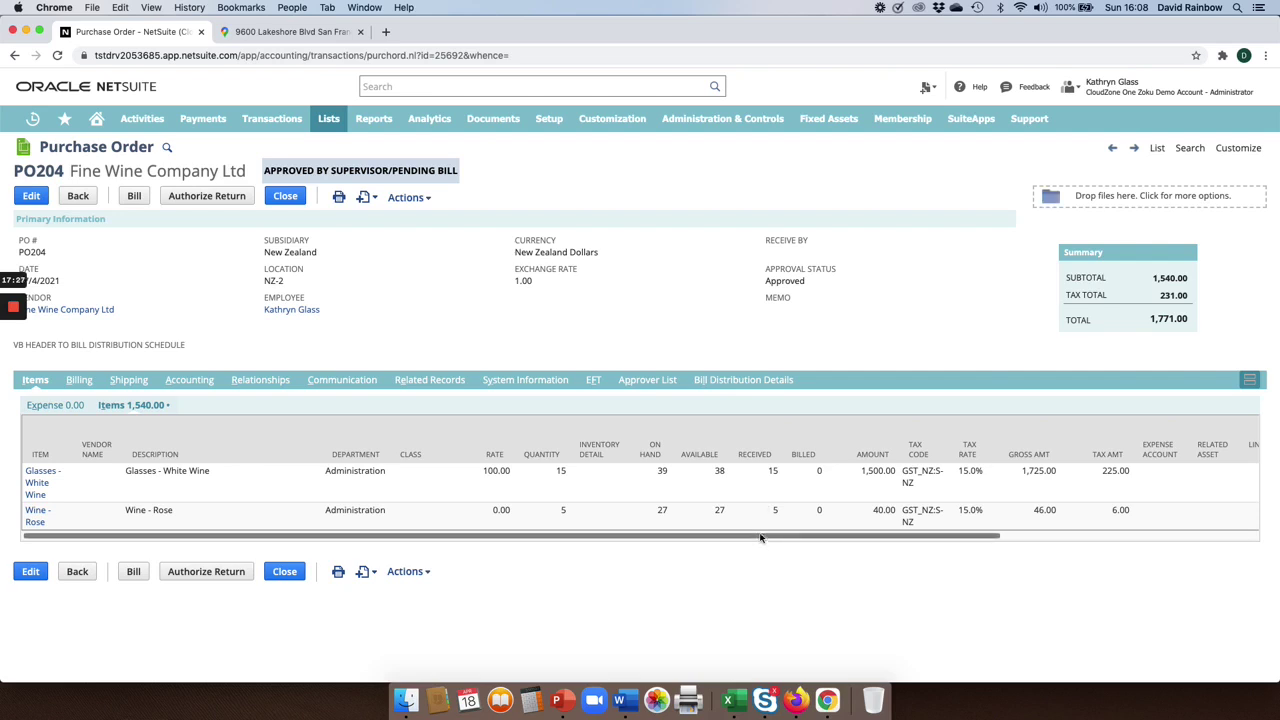
Bill PO204 with Reference No. INV2132 and save the 1,771.00 vendor bill.
left_click(133, 197)
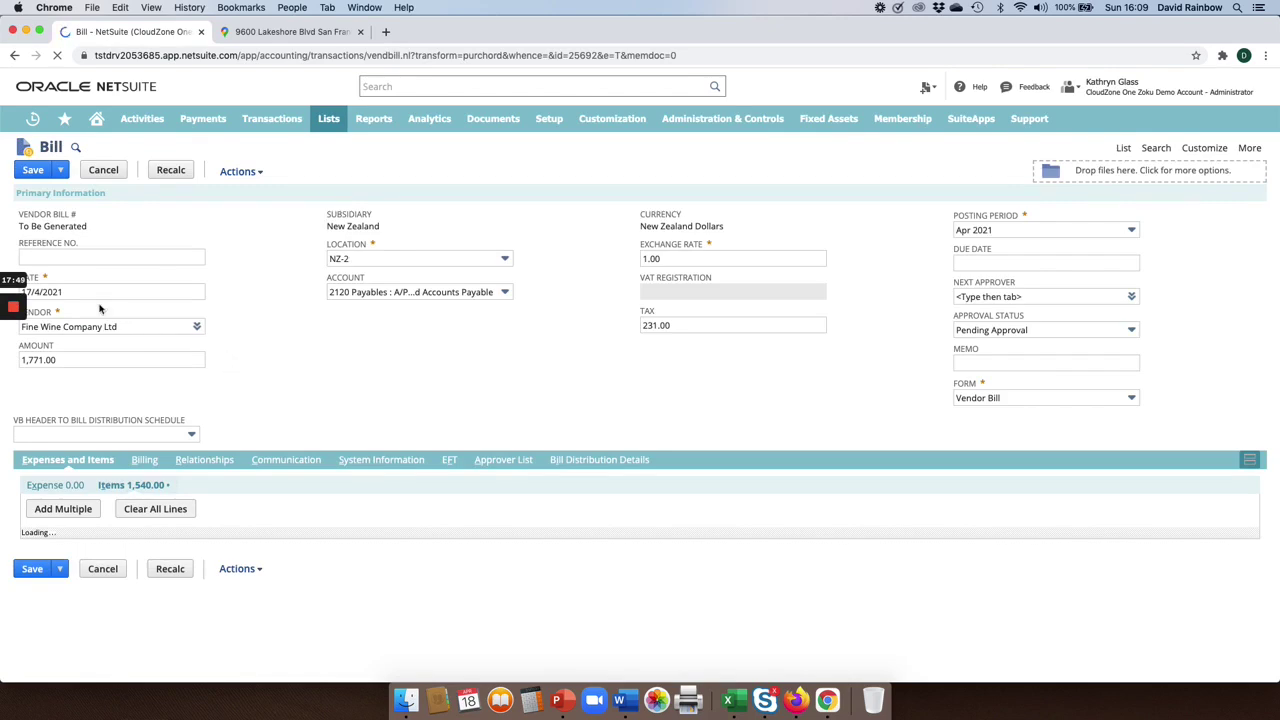
left_click(43, 258)
type("INV2132")
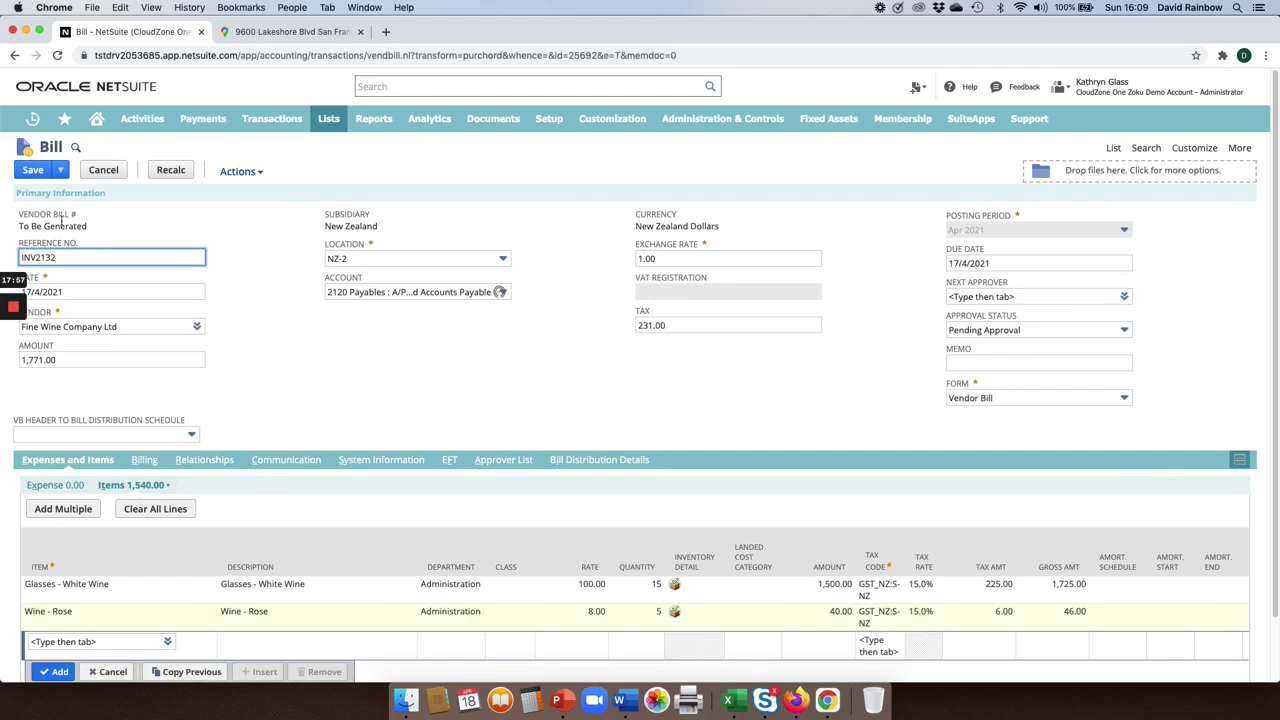
left_click(30, 171)
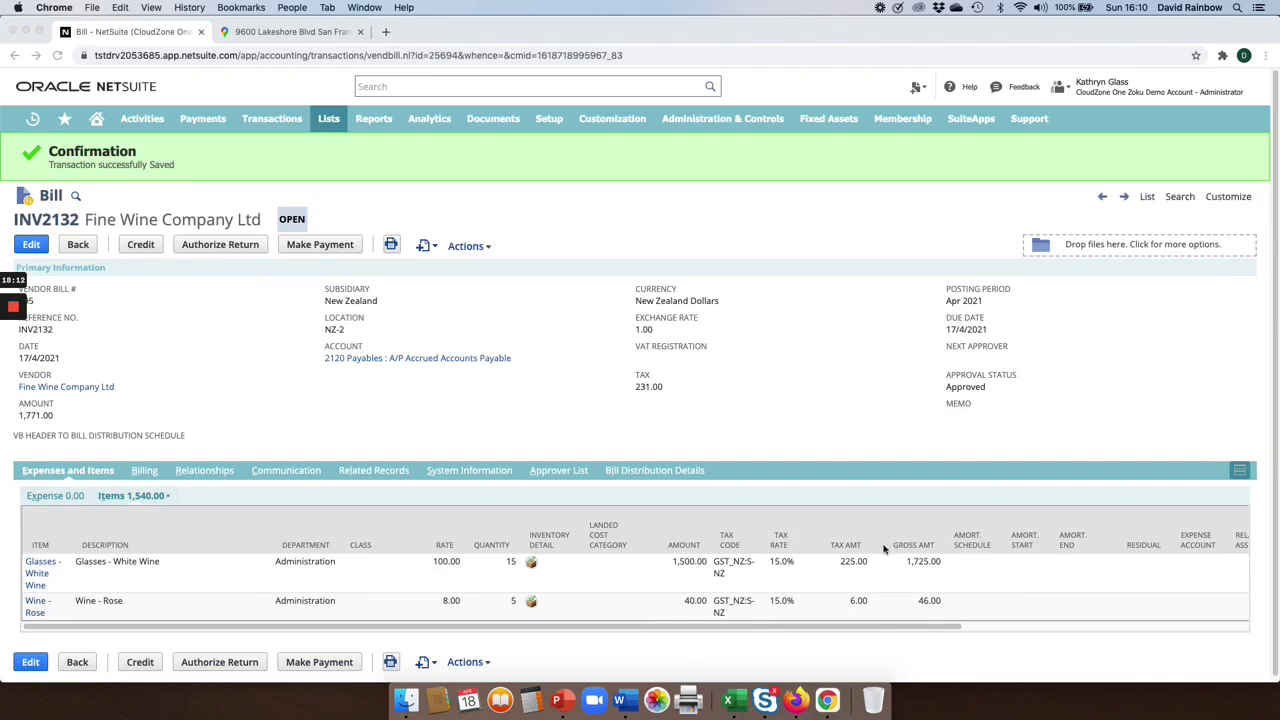
left_click(487, 246)
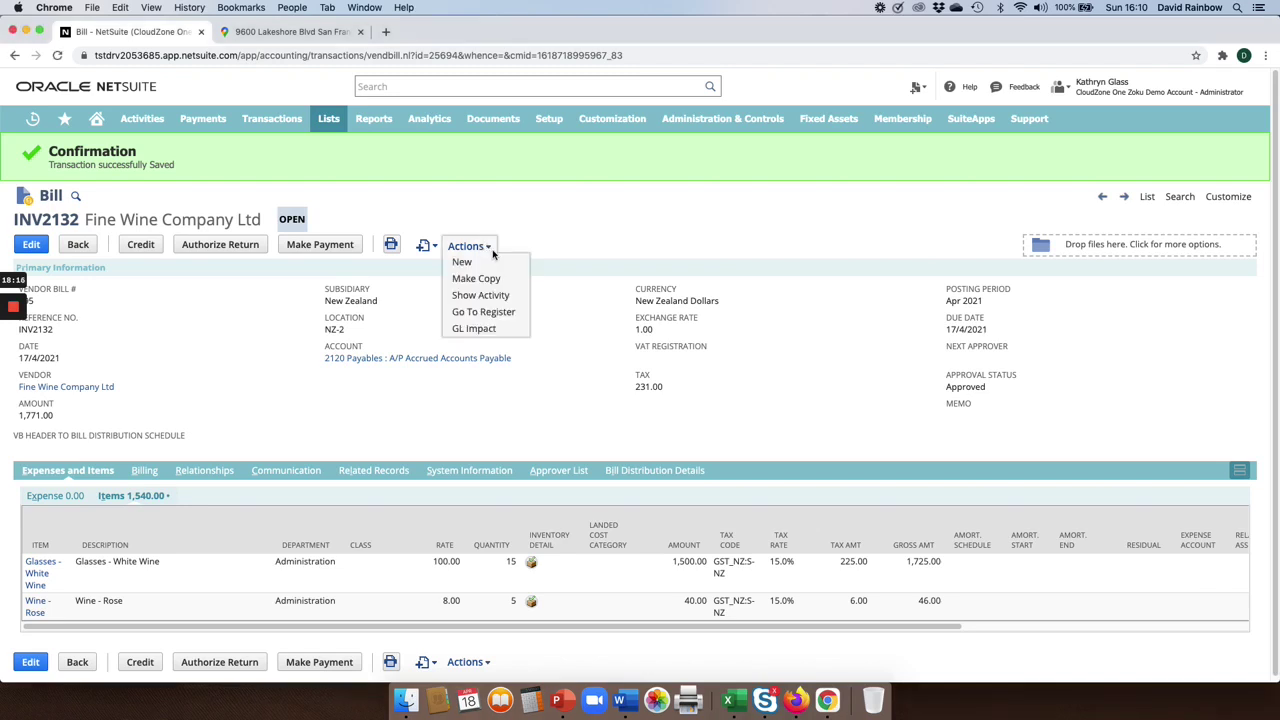
left_click(482, 330)
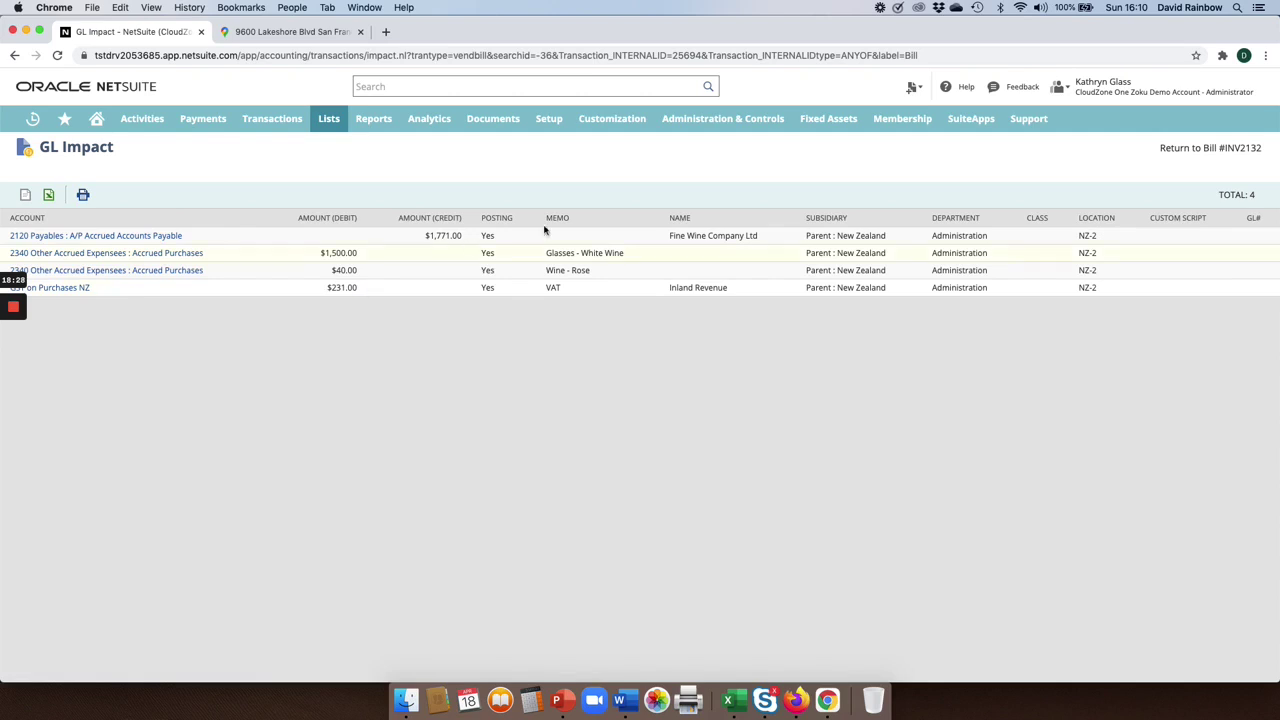
left_click(1178, 152)
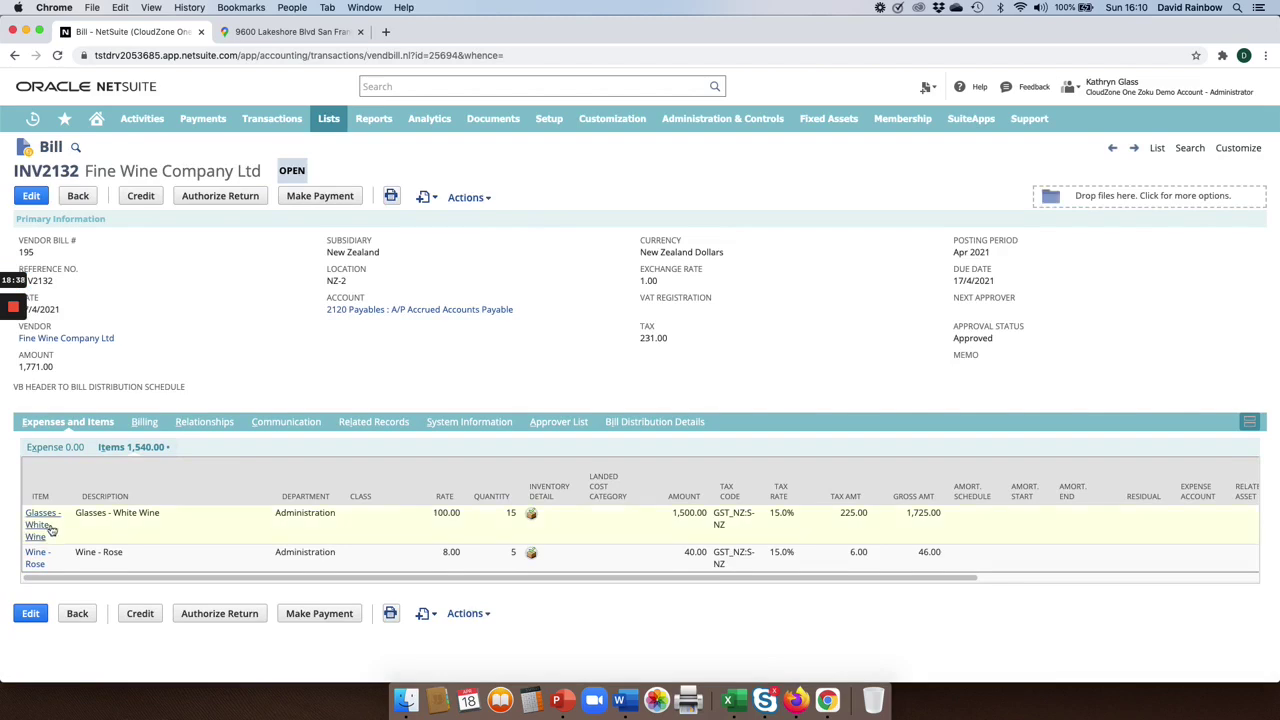
Open sales order SO250 from Recent Records and make a copy of it.
mouse_move(40, 530)
mouse_move(38, 132)
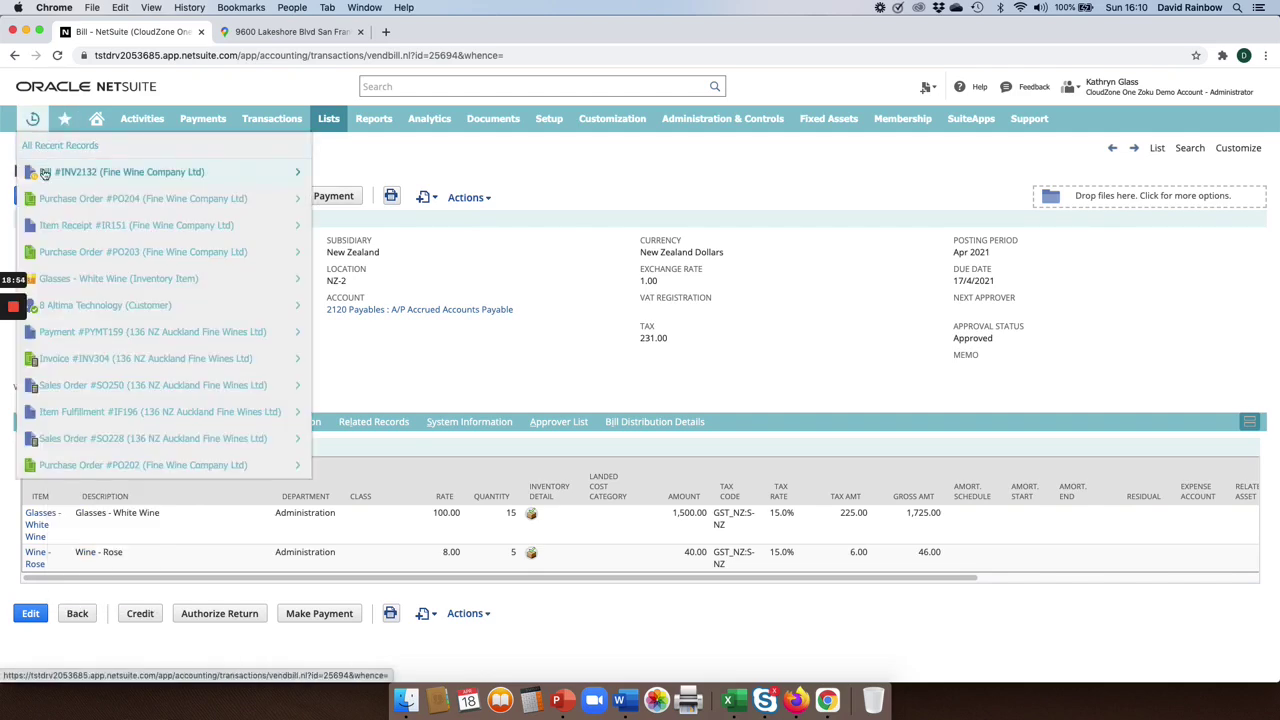
left_click(104, 389)
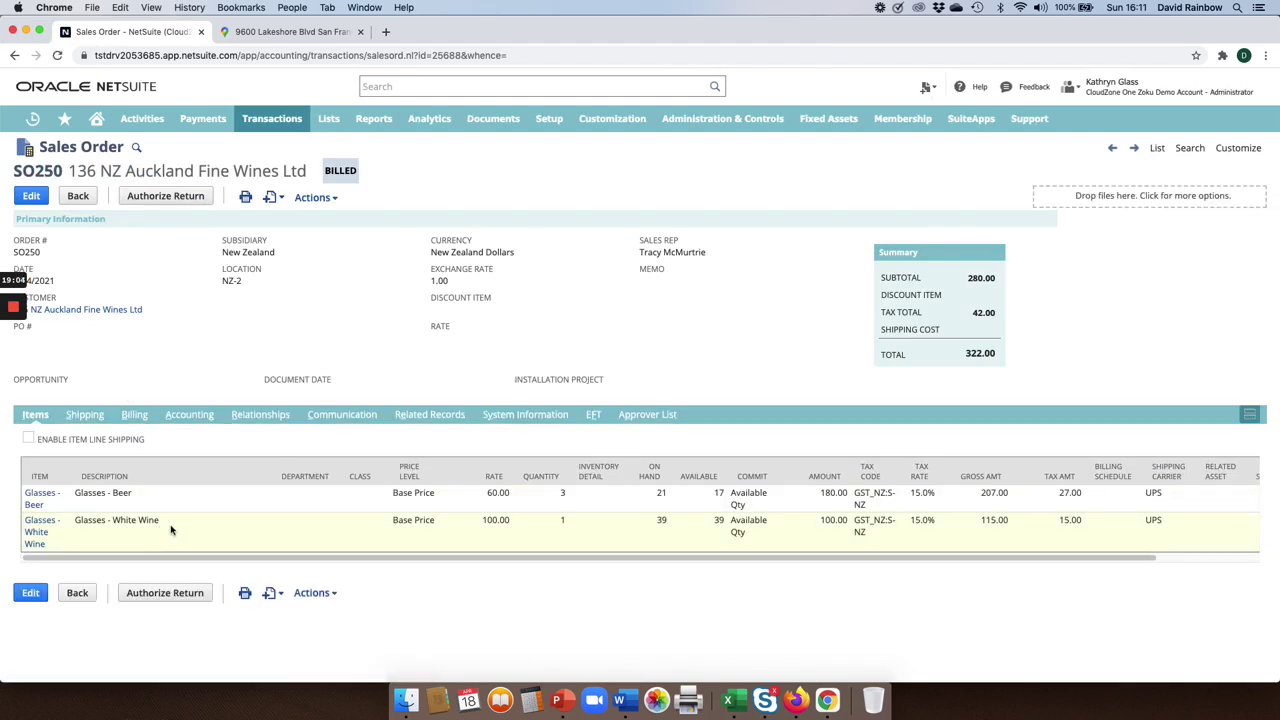
left_click(330, 198)
left_click(330, 229)
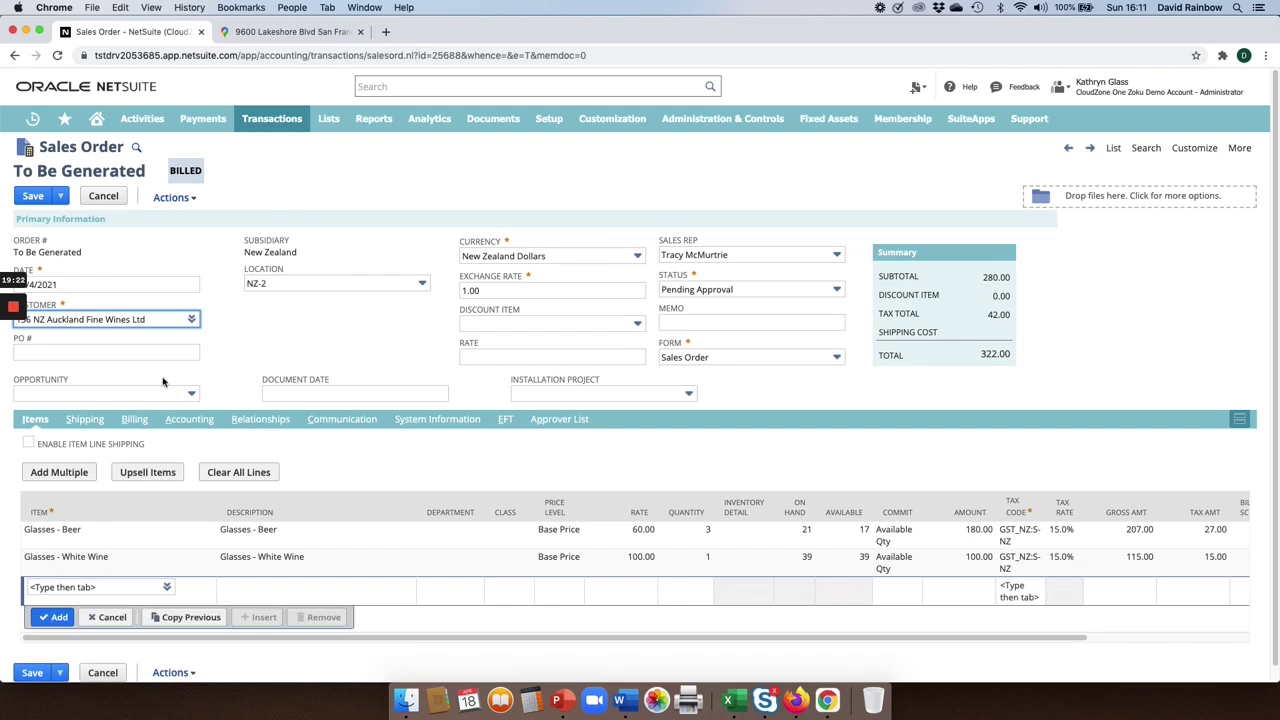
Remove the Glasses - Beer line, keep 1 Glasses - White Wine, skip upsells and save.
left_click(92, 546)
left_click(84, 533)
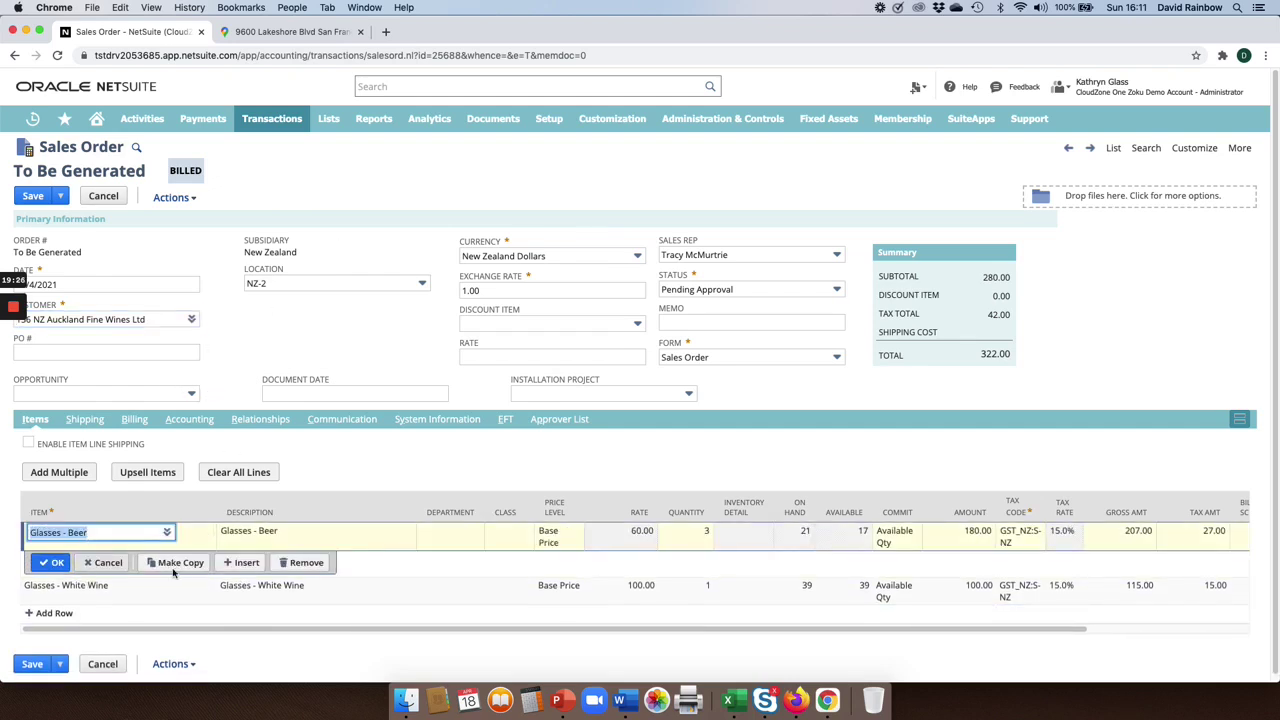
left_click(300, 562)
left_click(52, 564)
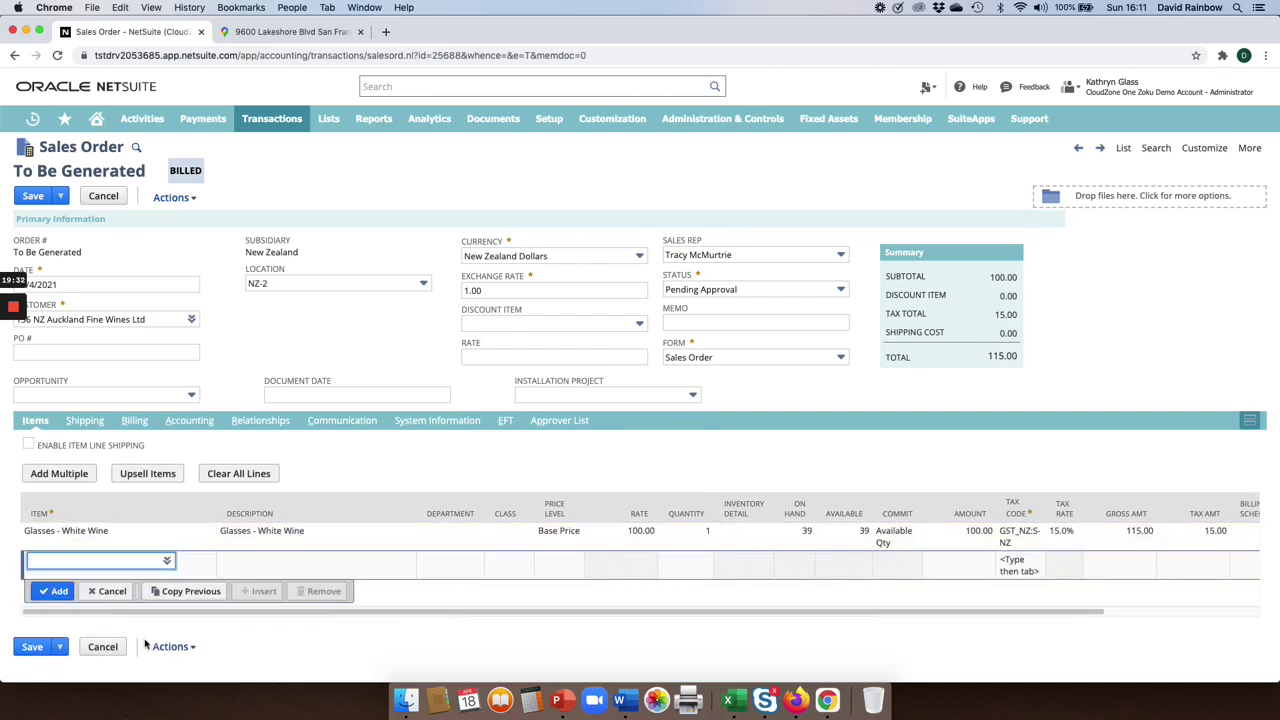
left_click(147, 476)
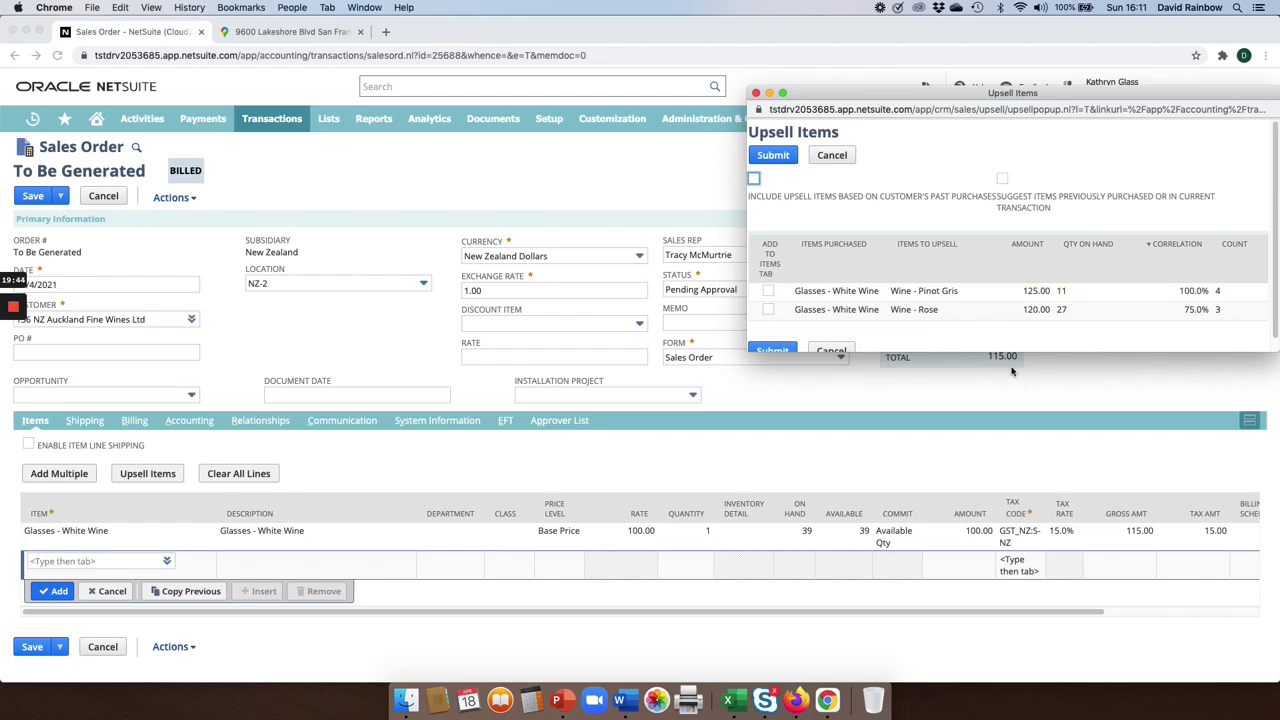
left_click(831, 155)
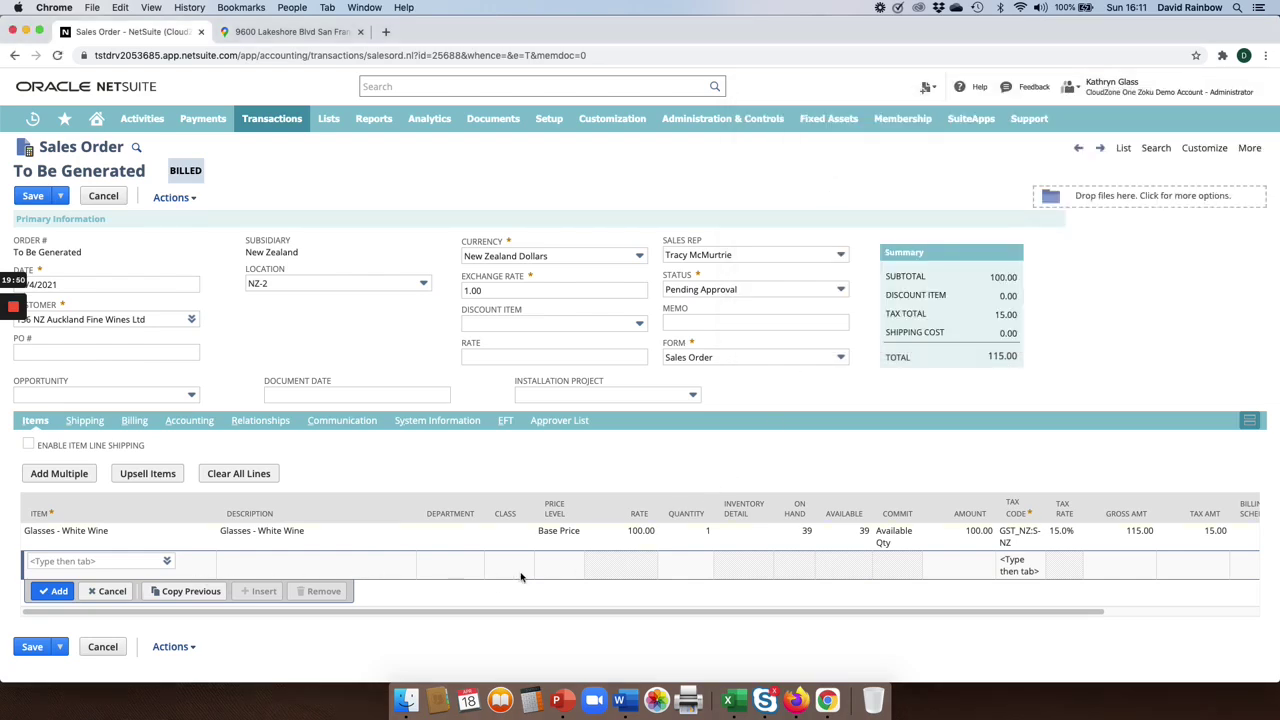
left_click(27, 199)
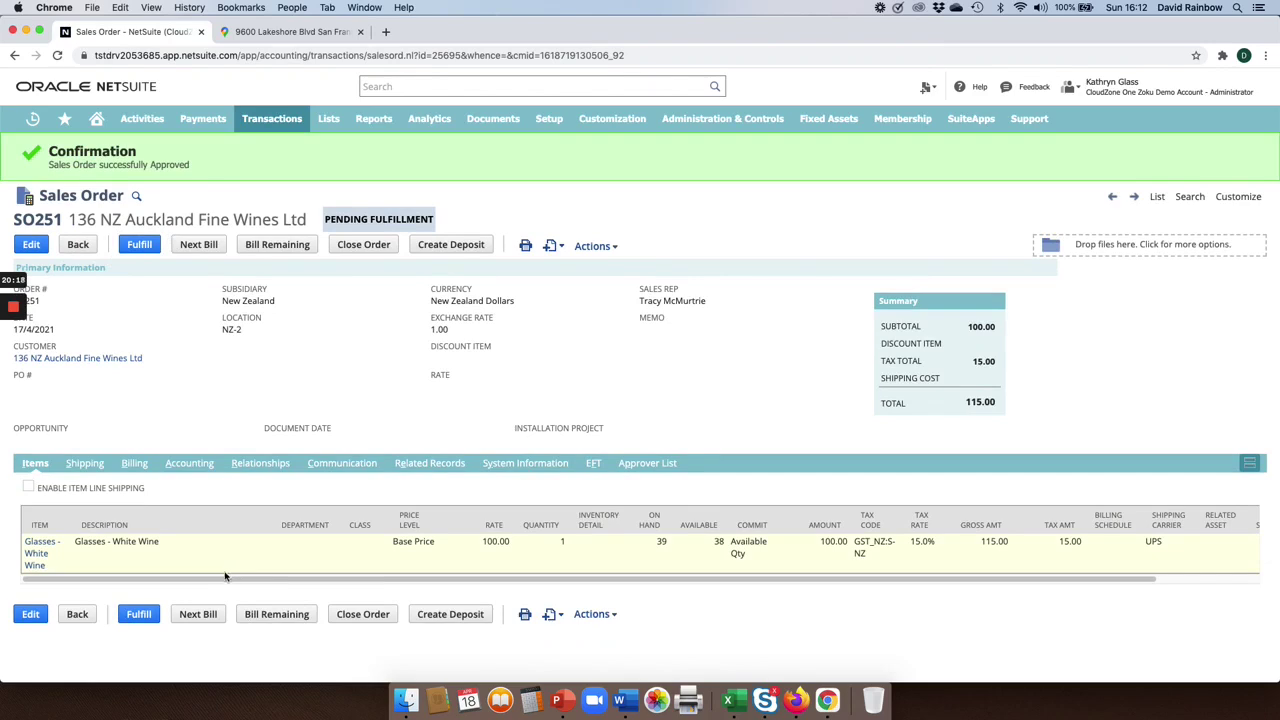
Confirm SO251 is saved, approved and Pending Fulfillment before fulfilling it.
mouse_move(1165, 86)
Fulfil SO251's 1 Glasses - White Wine with status Shipped, saving IF197.
left_click(138, 246)
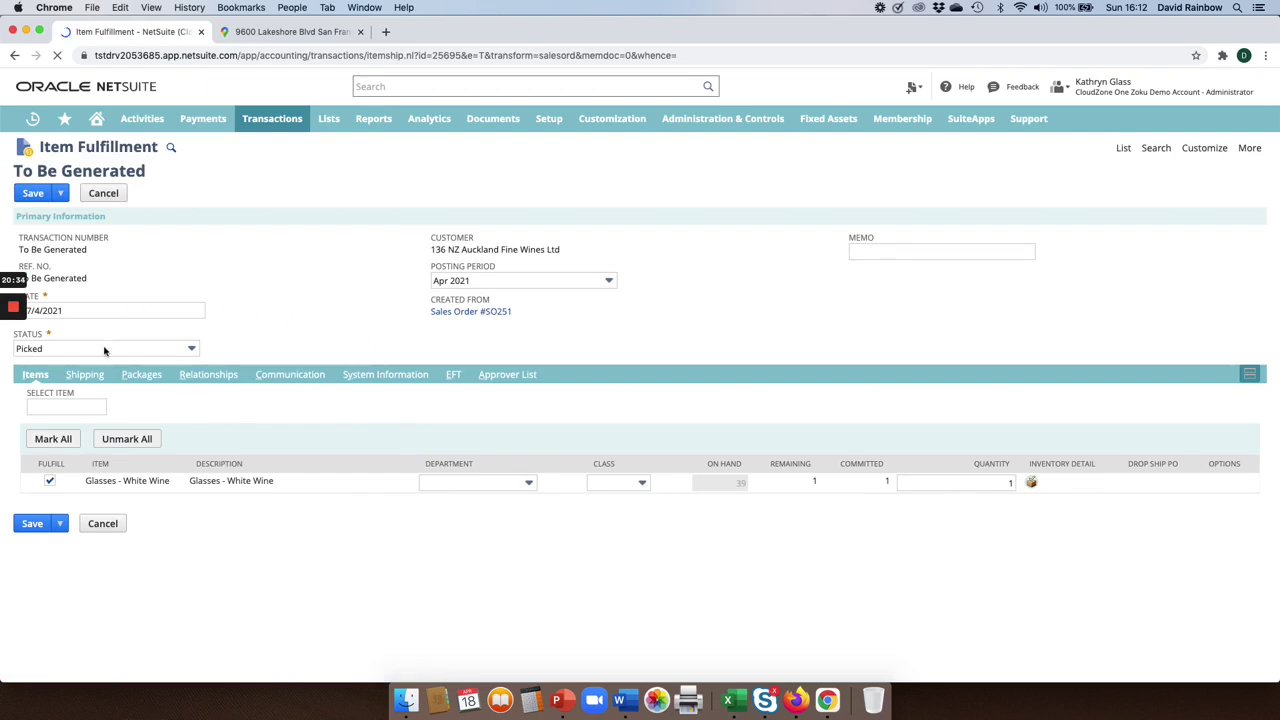
left_click(190, 351)
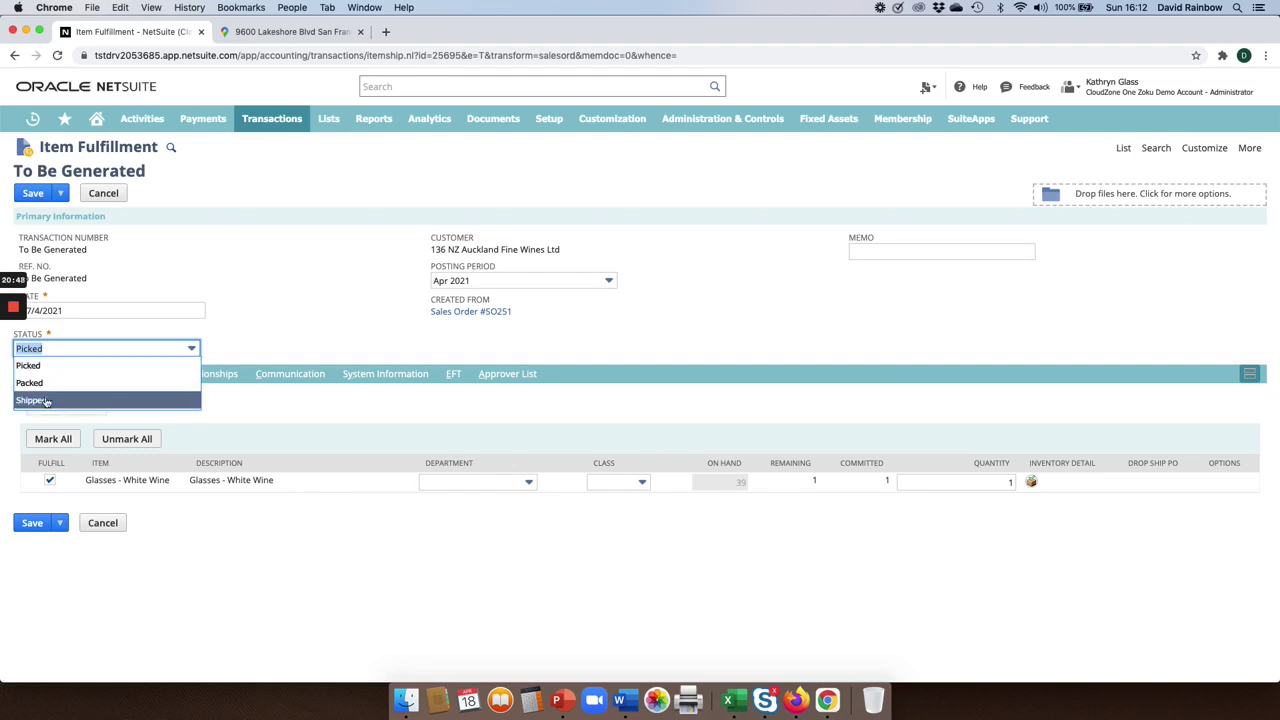
left_click(101, 400)
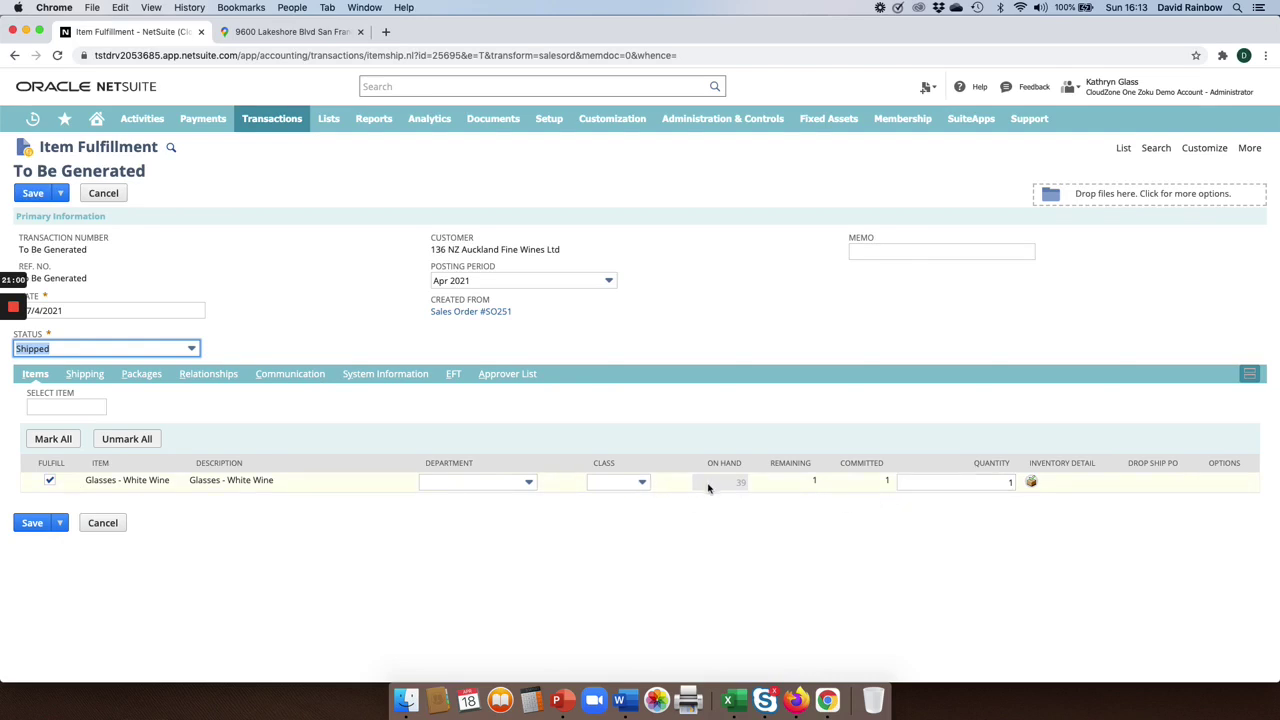
left_click(33, 193)
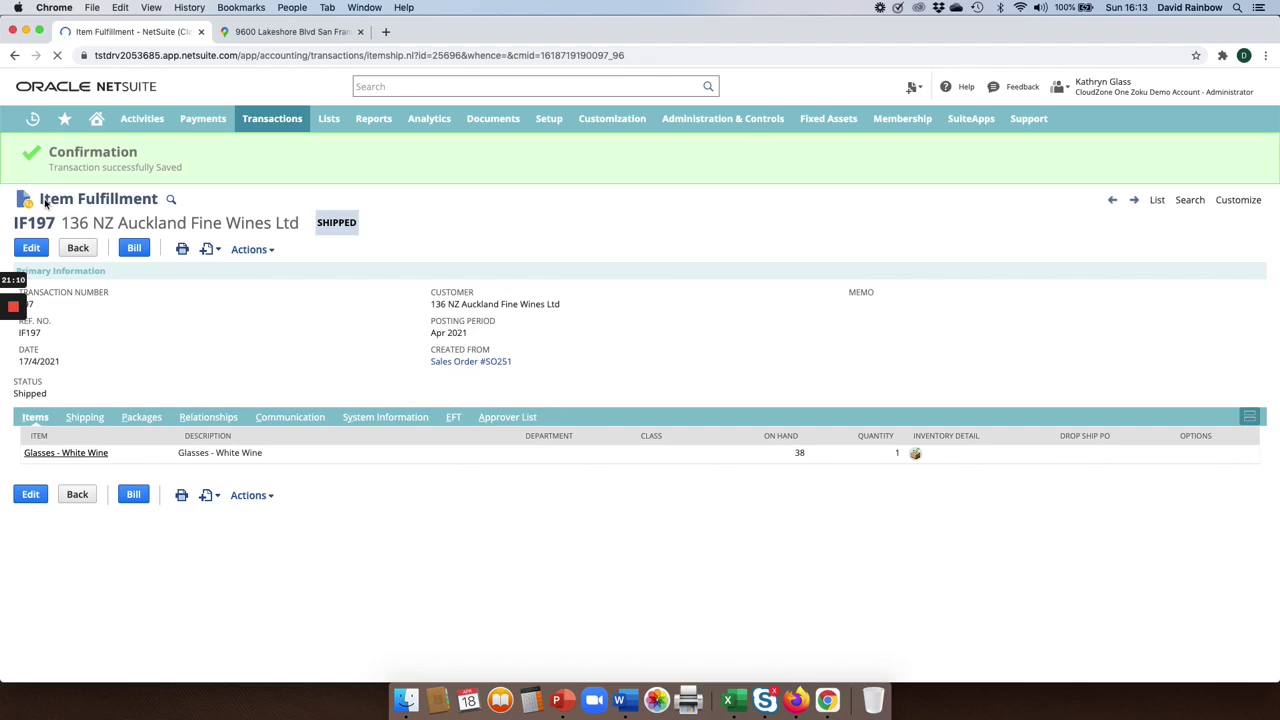
Reopen SO251, view IF197 under Related Records, and return to the Home dashboard.
left_click(466, 358)
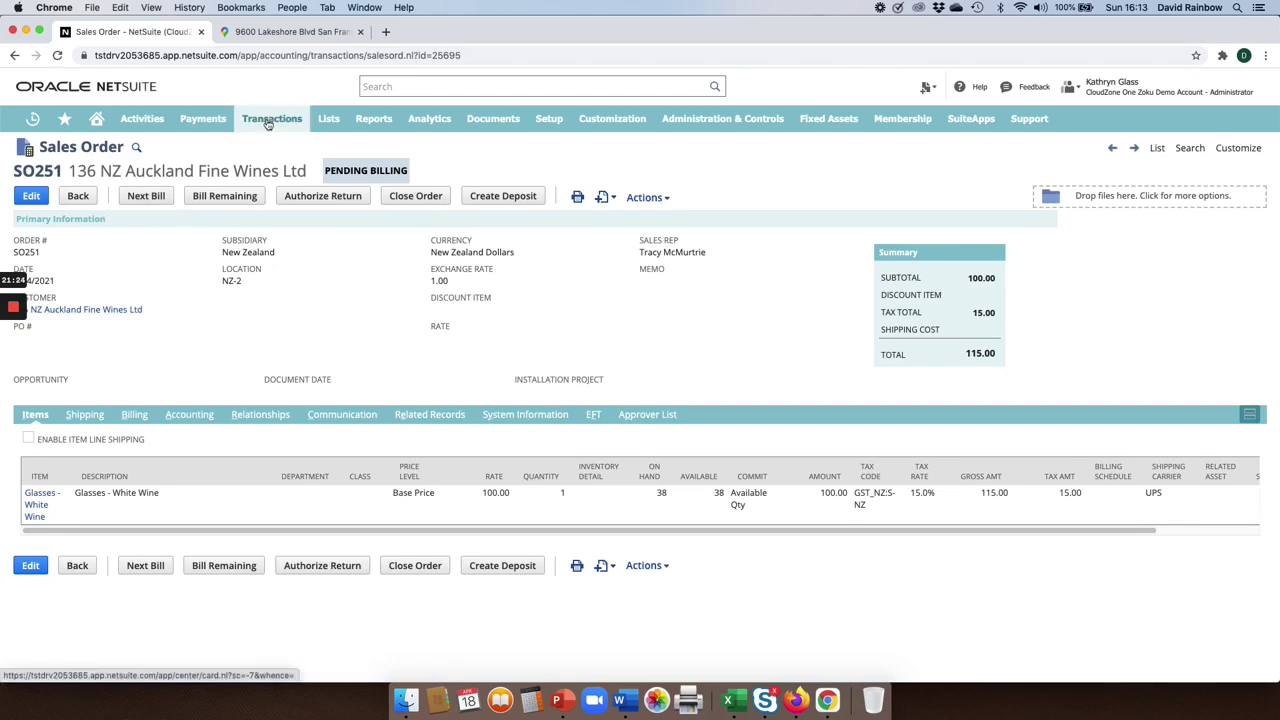
mouse_move(269, 124)
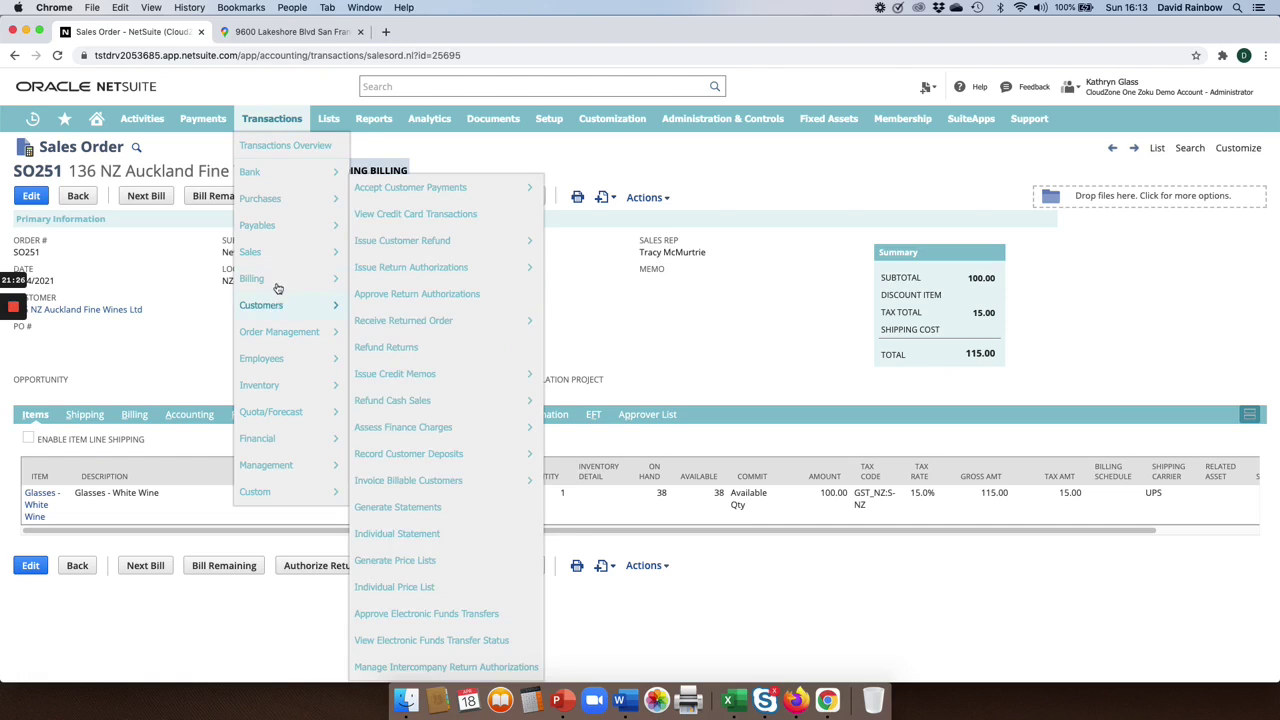
mouse_move(279, 288)
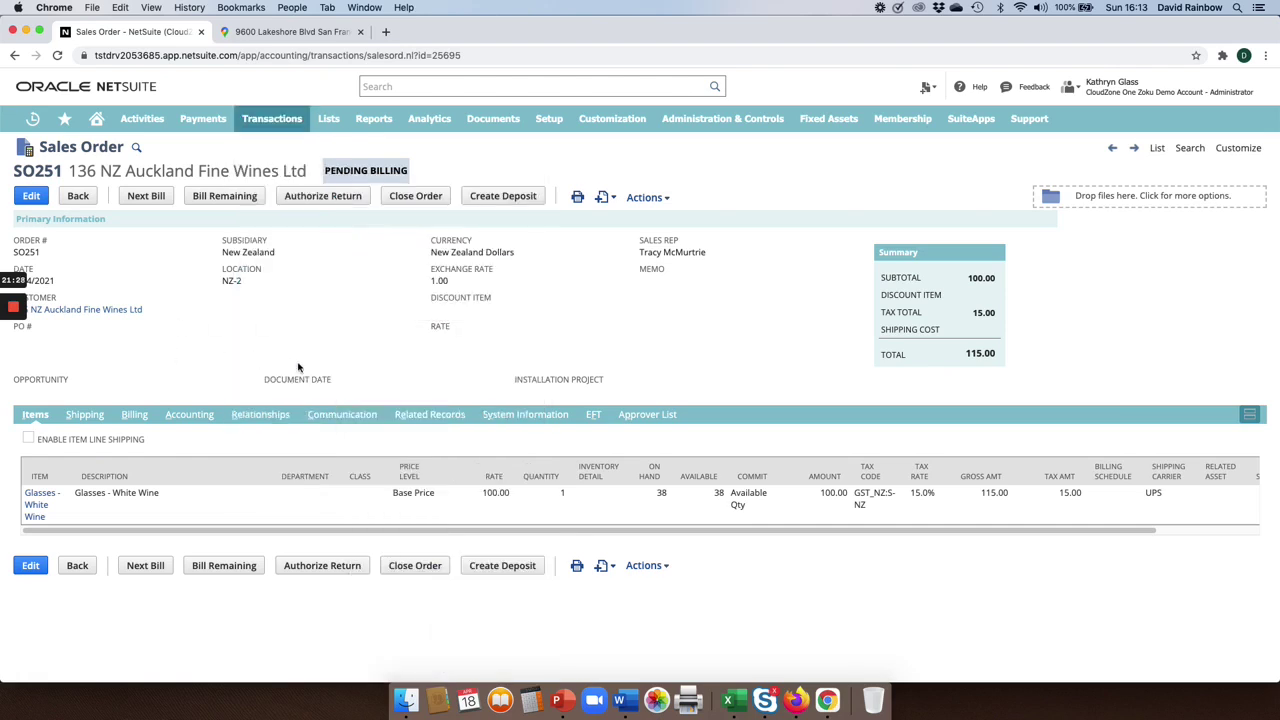
left_click(408, 420)
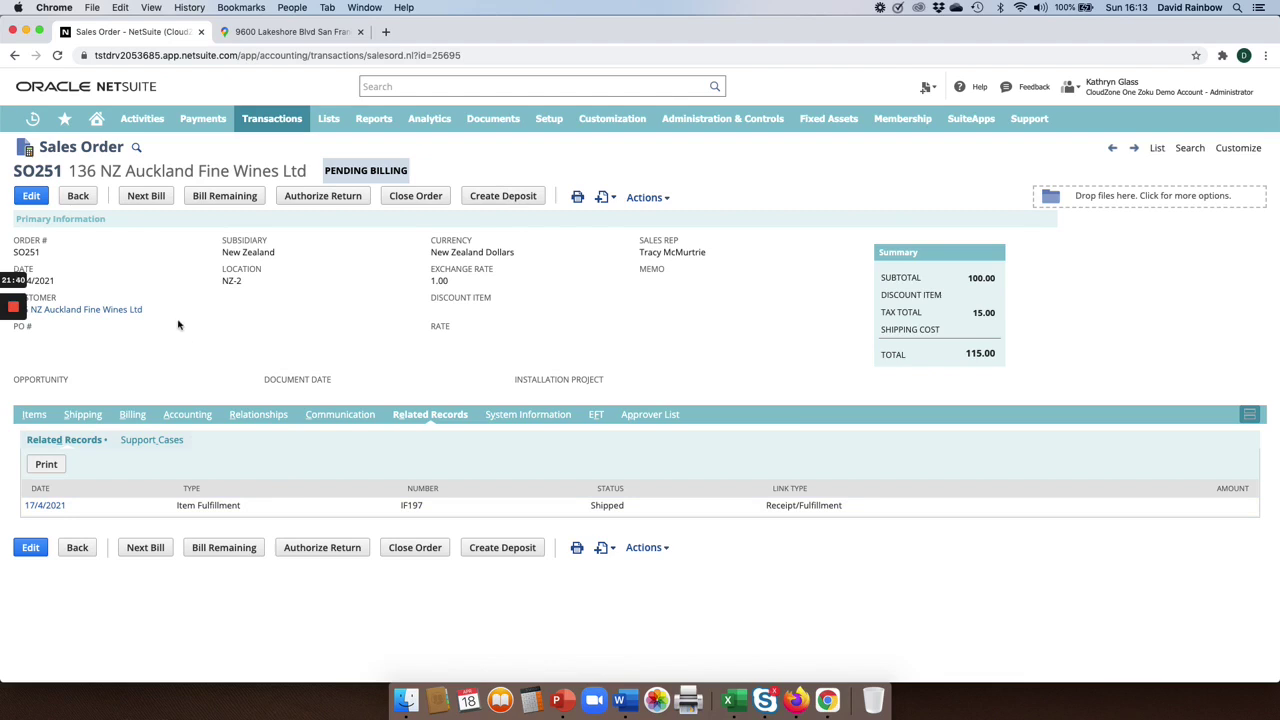
left_click(96, 123)
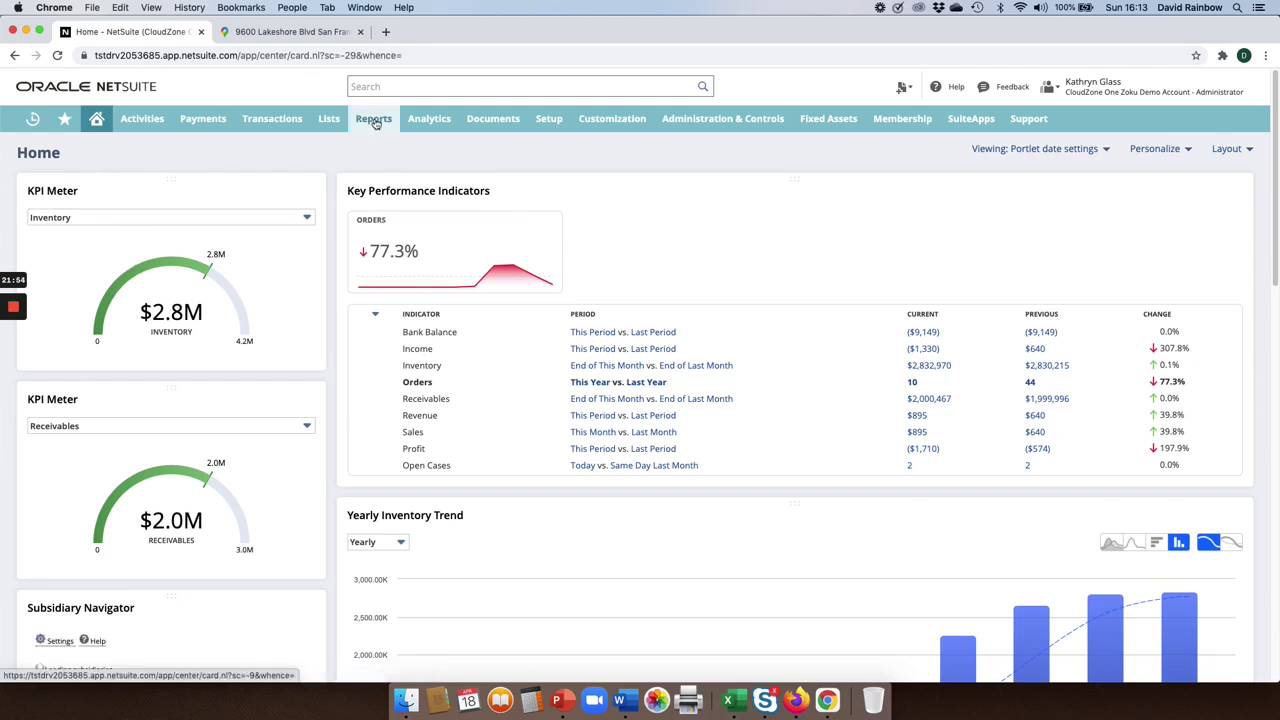
Run the A/P Aging Summary report from Reports > Vendors/Payables > A/P Aging.
mouse_move(375, 122)
mouse_move(412, 412)
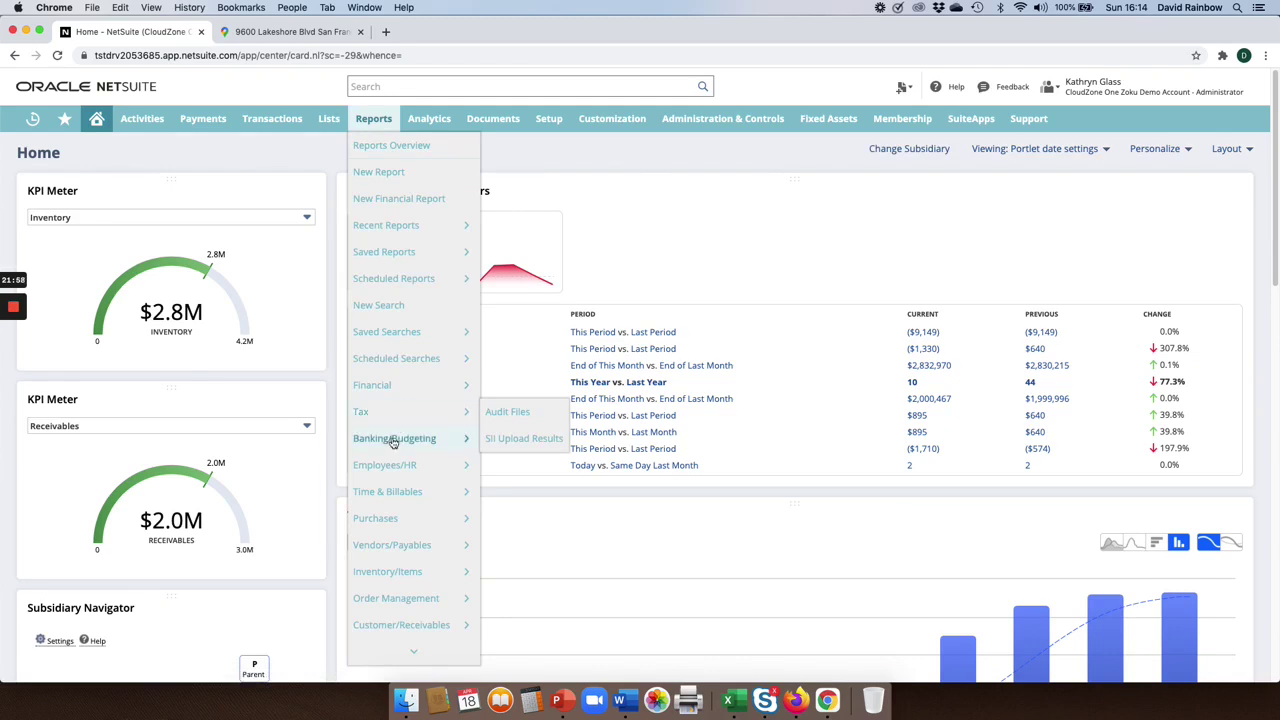
mouse_move(383, 552)
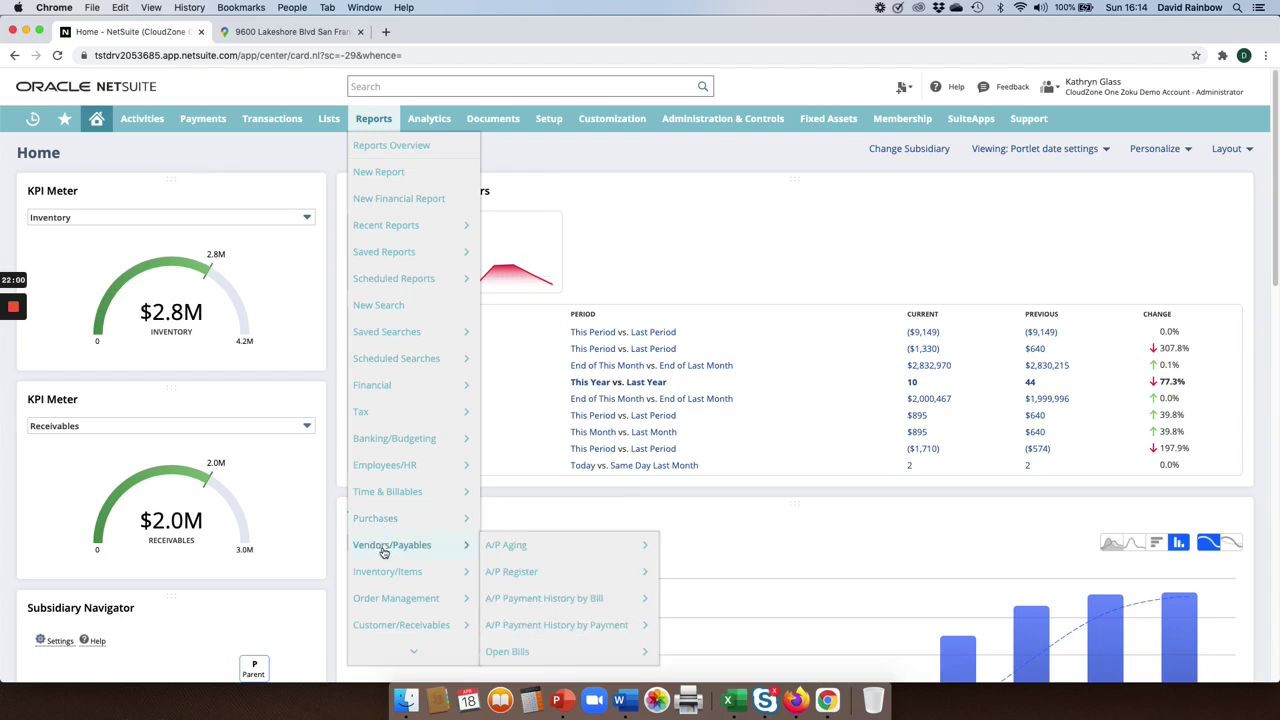
mouse_move(505, 553)
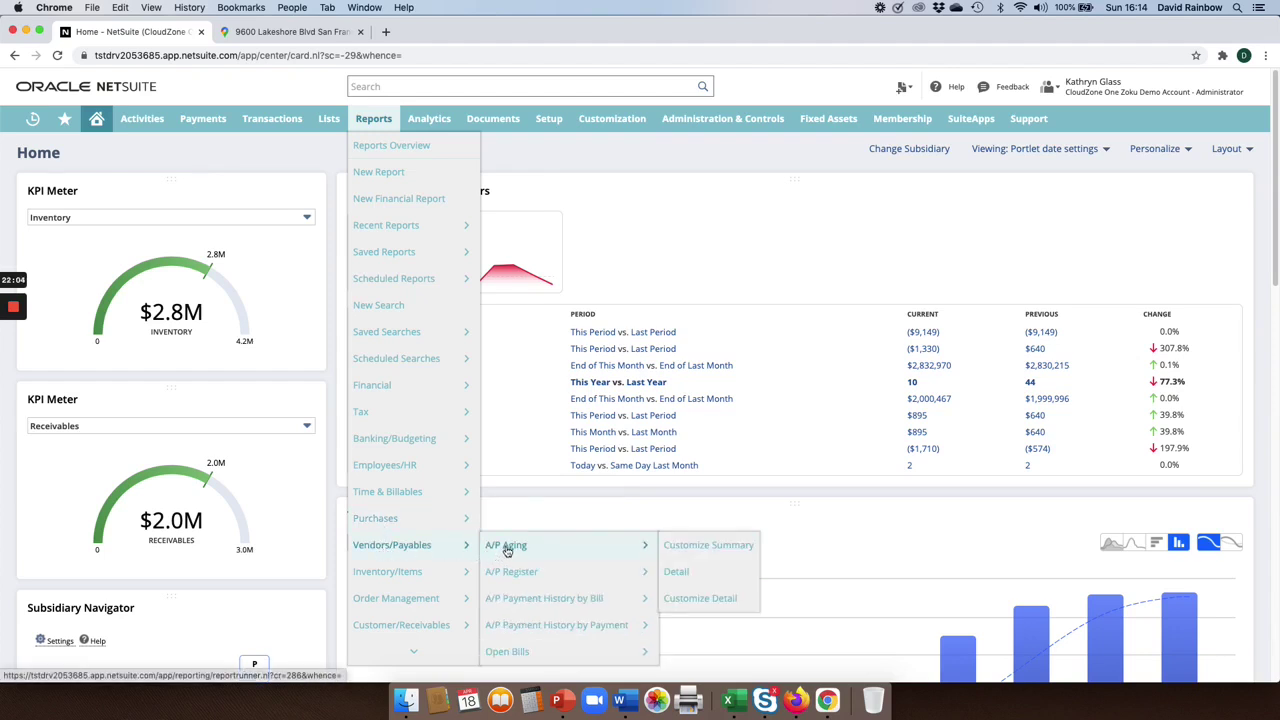
left_click(507, 551)
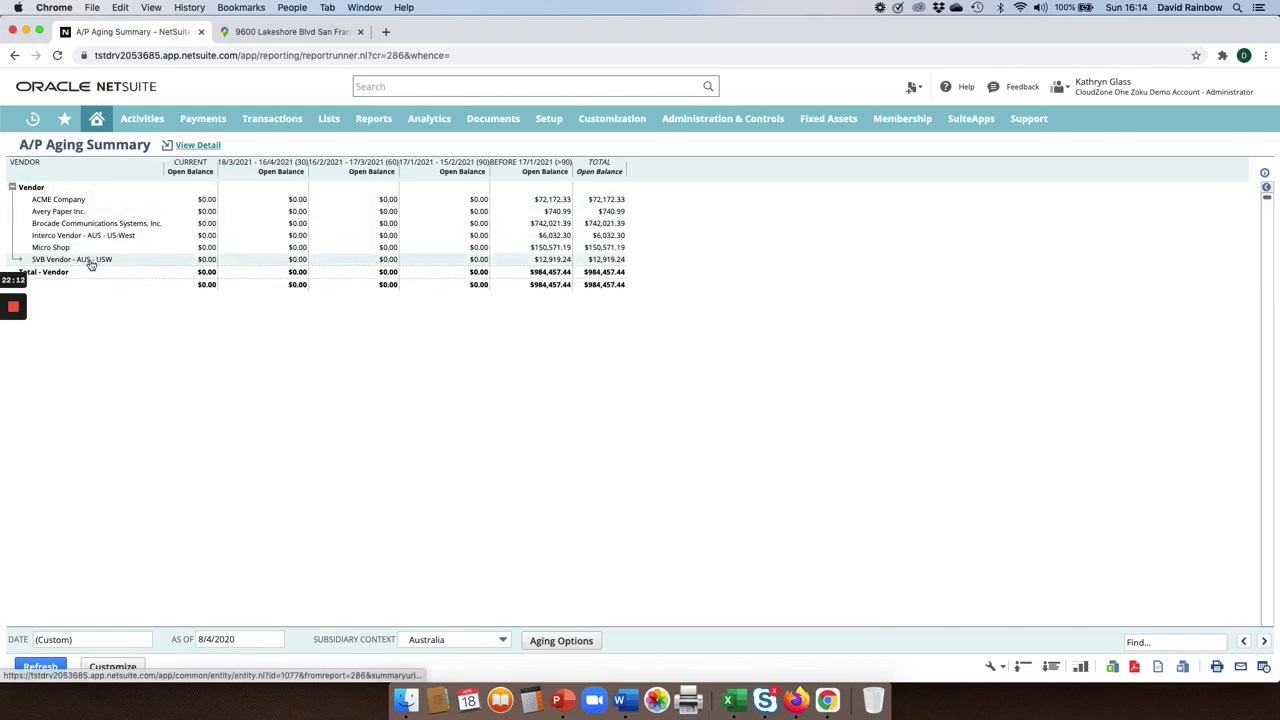
Rerun the A/P Aging Summary with Parent as the subsidiary context.
left_click(435, 642)
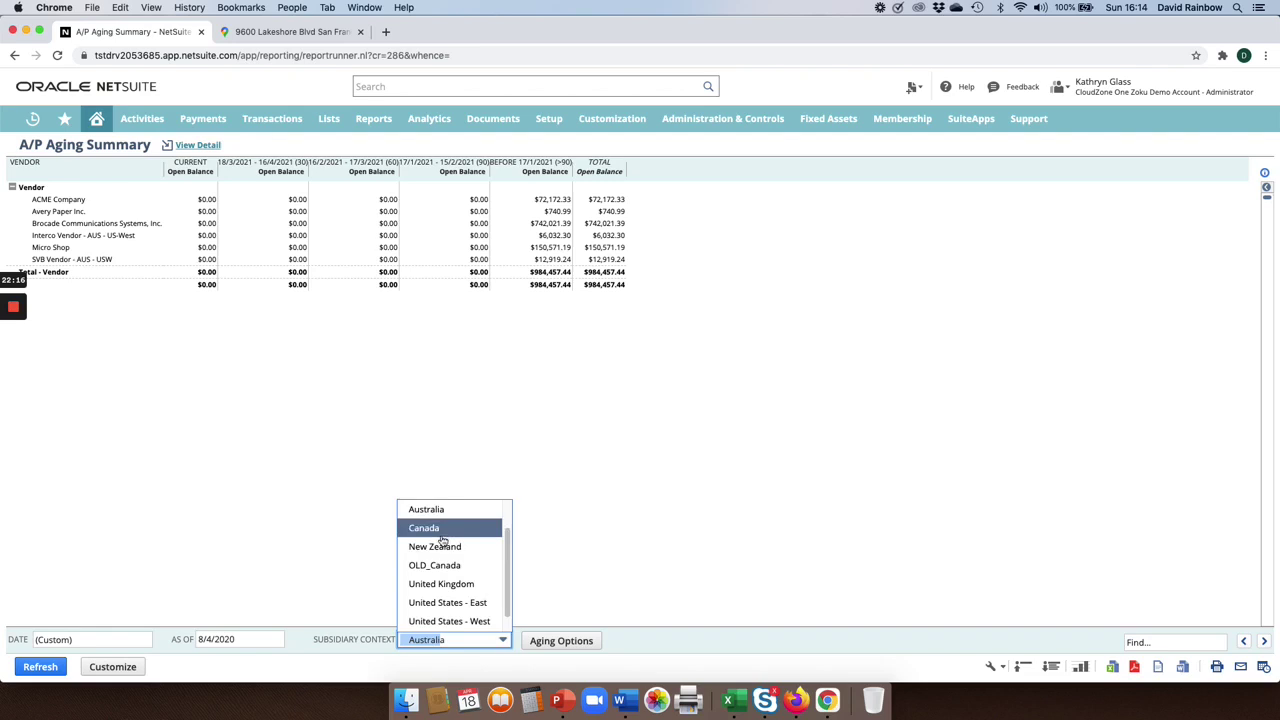
scroll(440, 543, "down", 1)
scroll(440, 543, "up", 2)
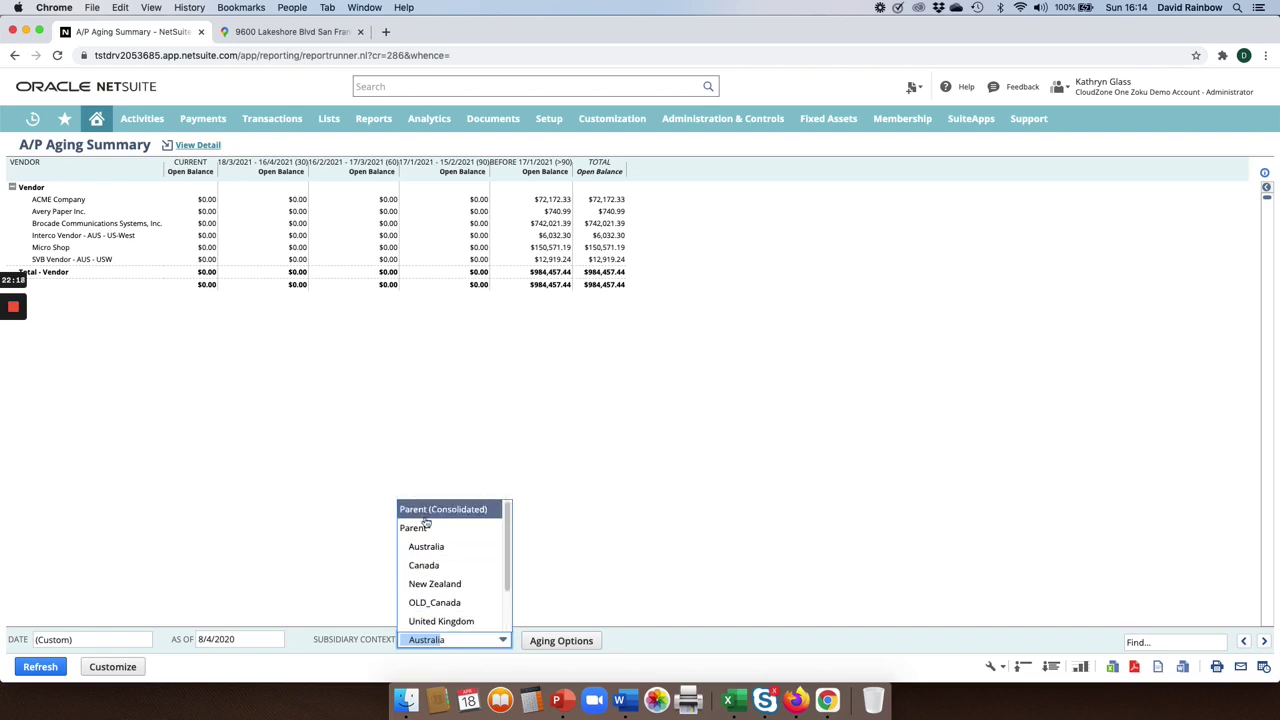
left_click(424, 527)
left_click(40, 666)
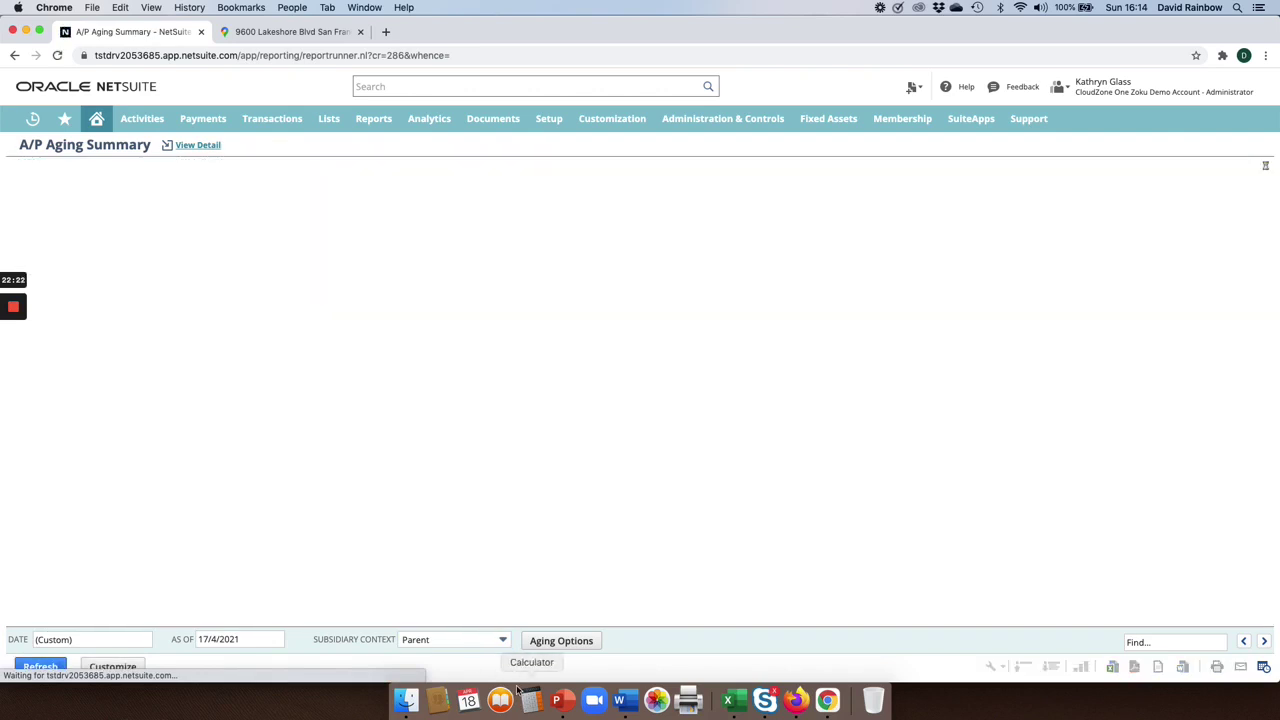
Rerun the report for Parent (Consolidated) and open it in Report Builder via Customize.
left_click(452, 640)
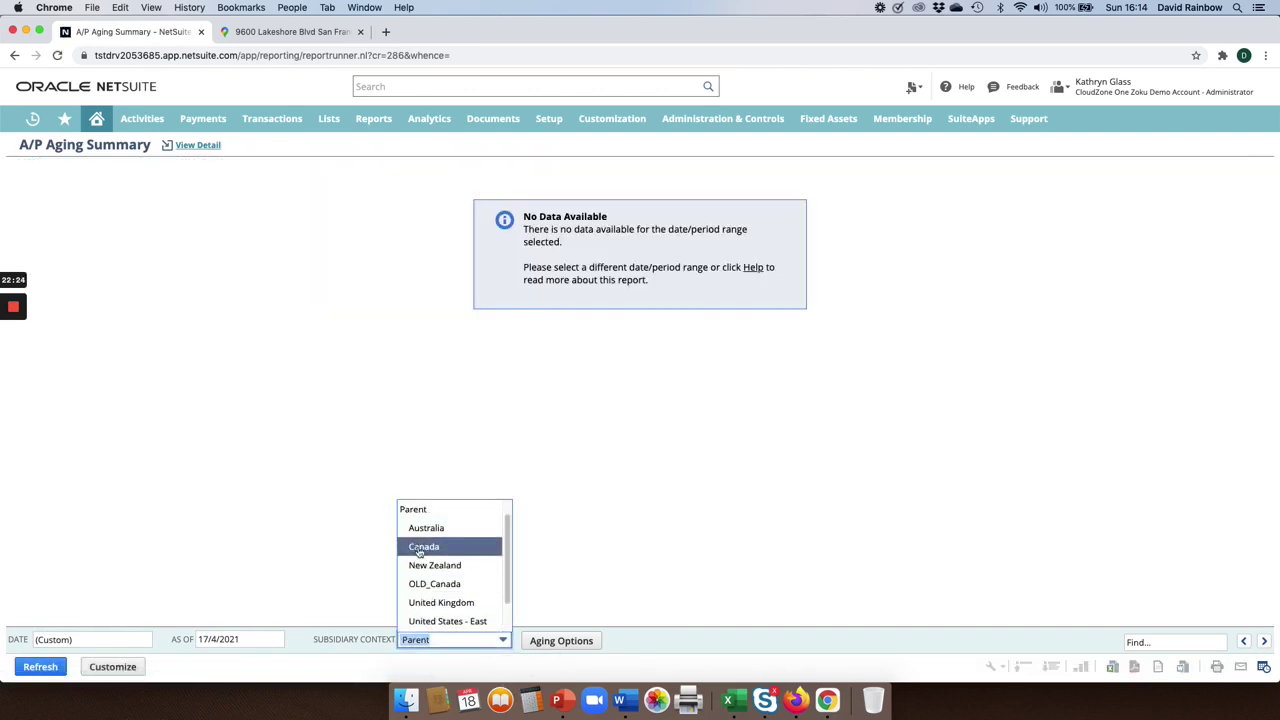
scroll(418, 553, "up", 2)
left_click(430, 509)
left_click(48, 667)
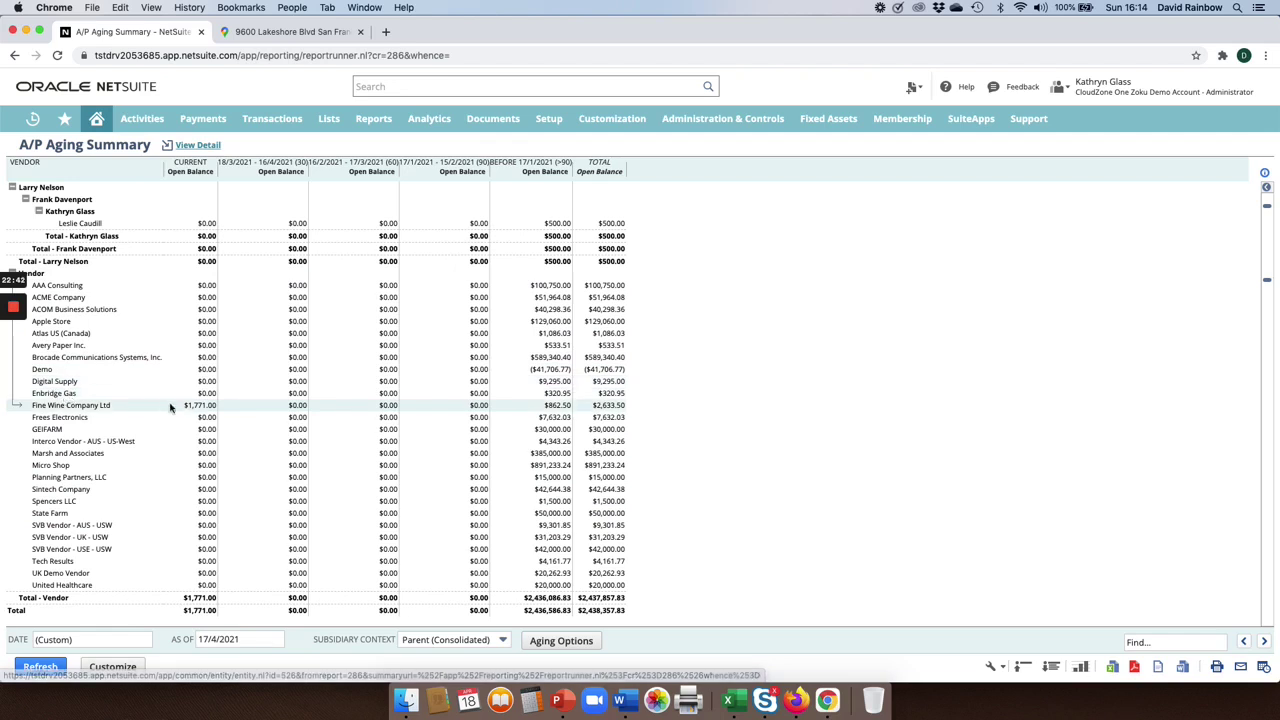
left_click(113, 667)
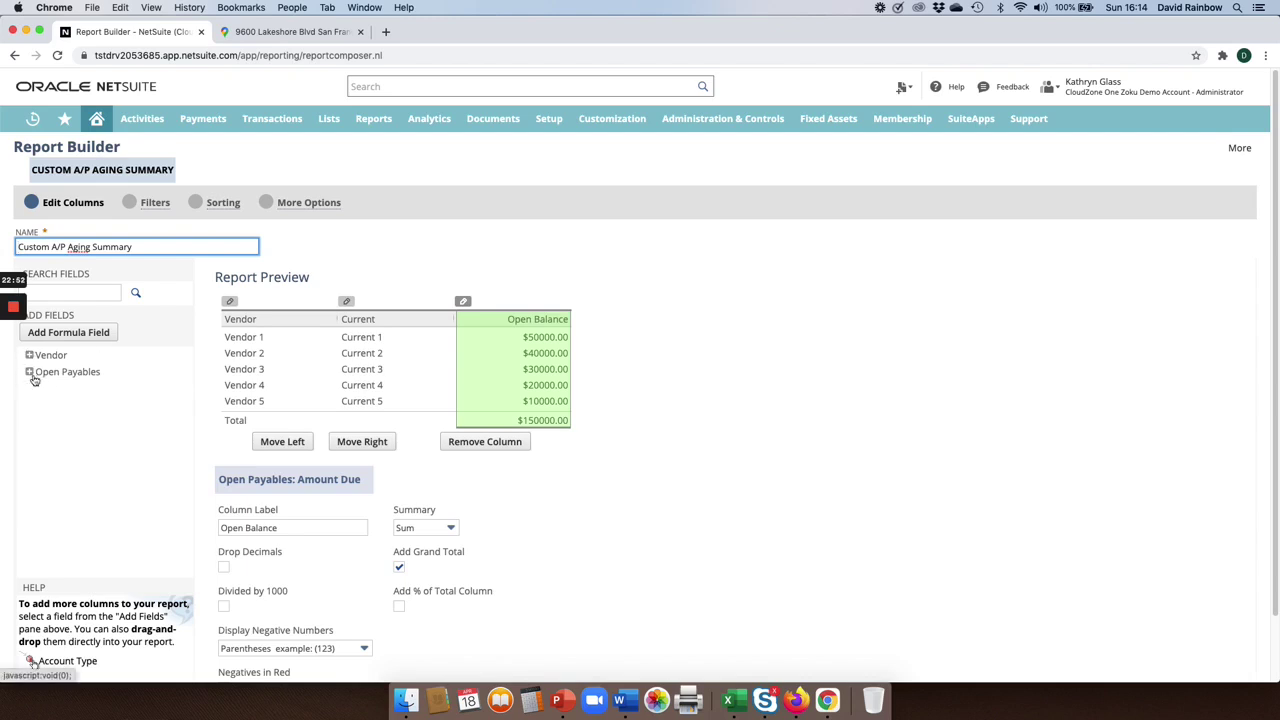
Add the Open Payables Age field as the second column after Vendor and preview the report.
left_click(29, 372)
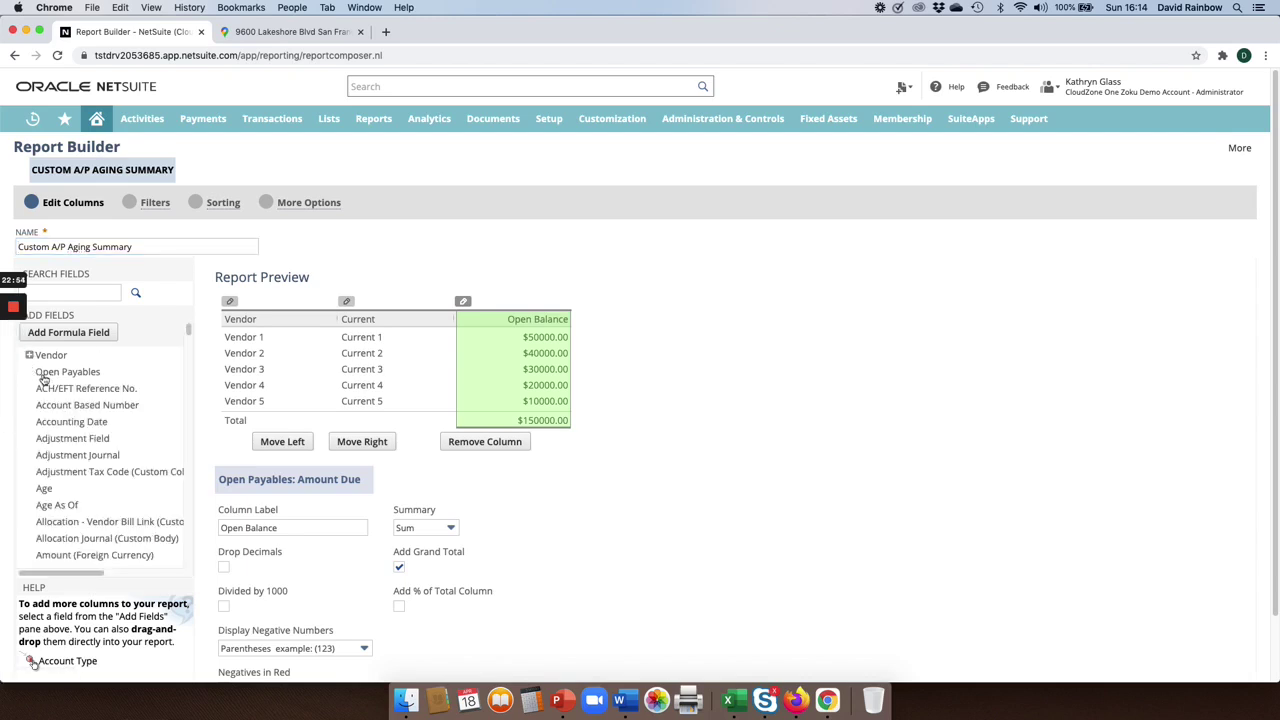
left_click(48, 490)
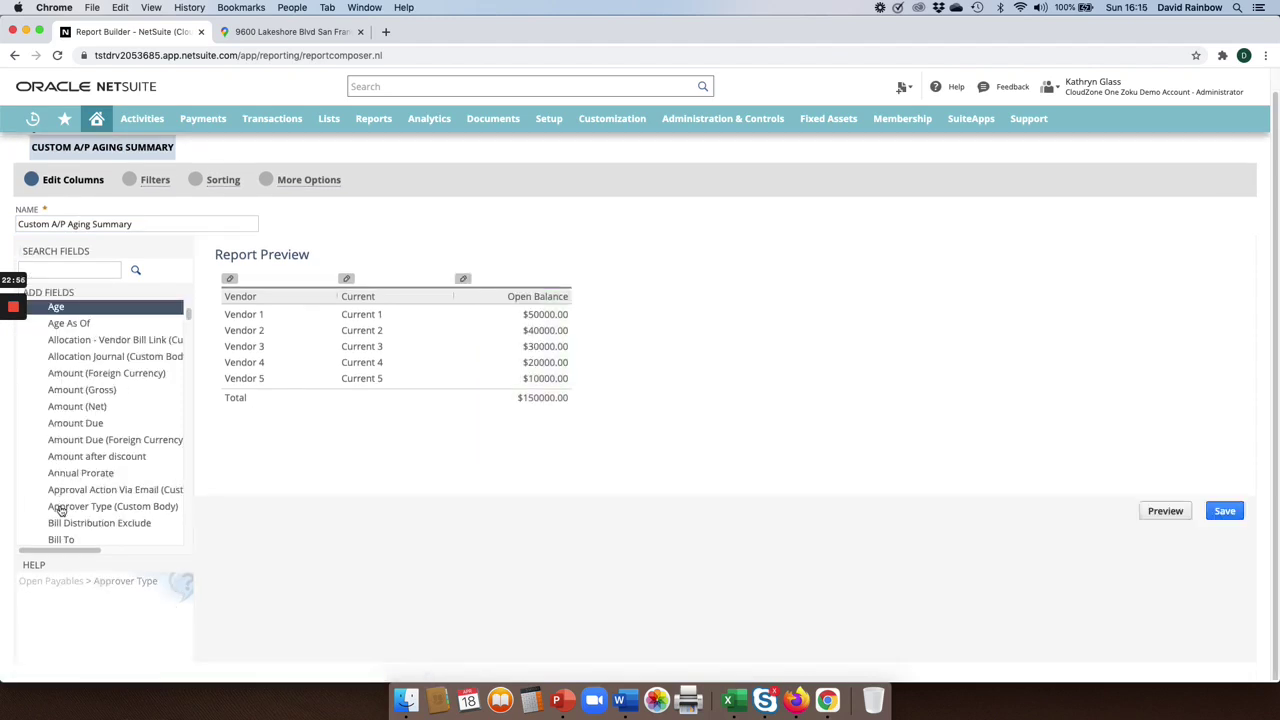
left_click_drag(633, 302, 340, 296)
left_click_drag(397, 350, 400, 352)
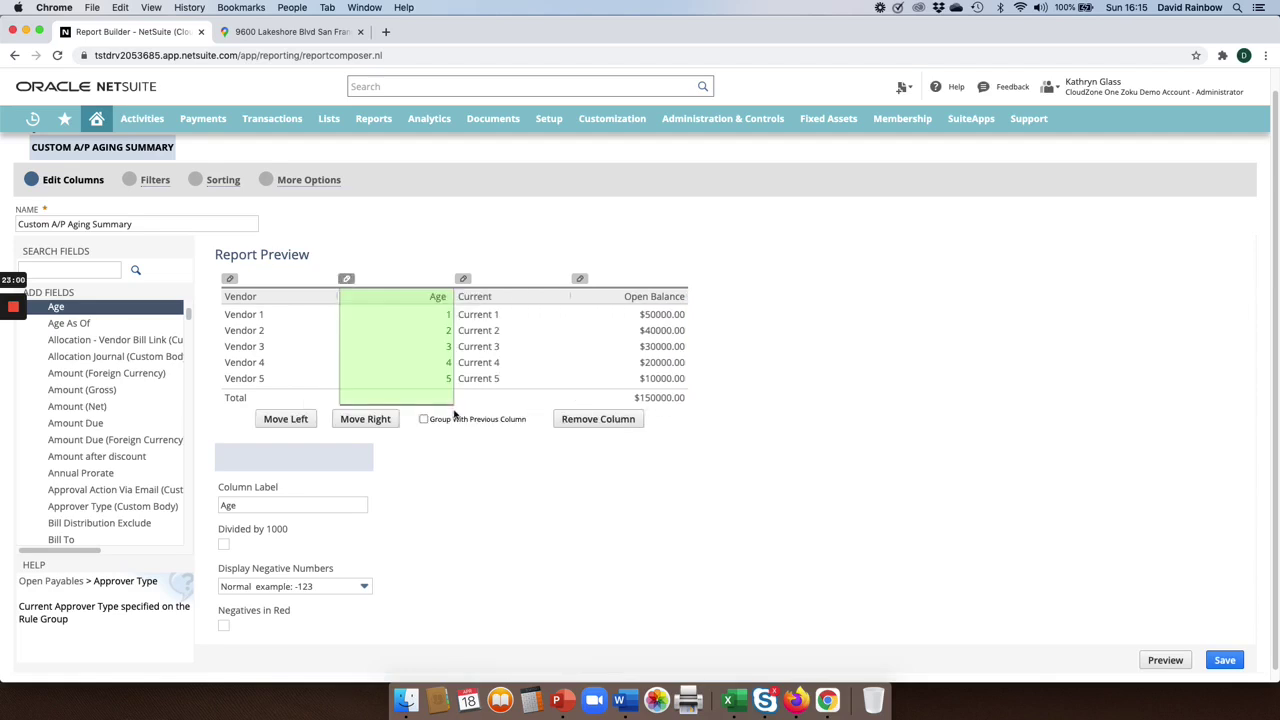
left_click(1163, 658)
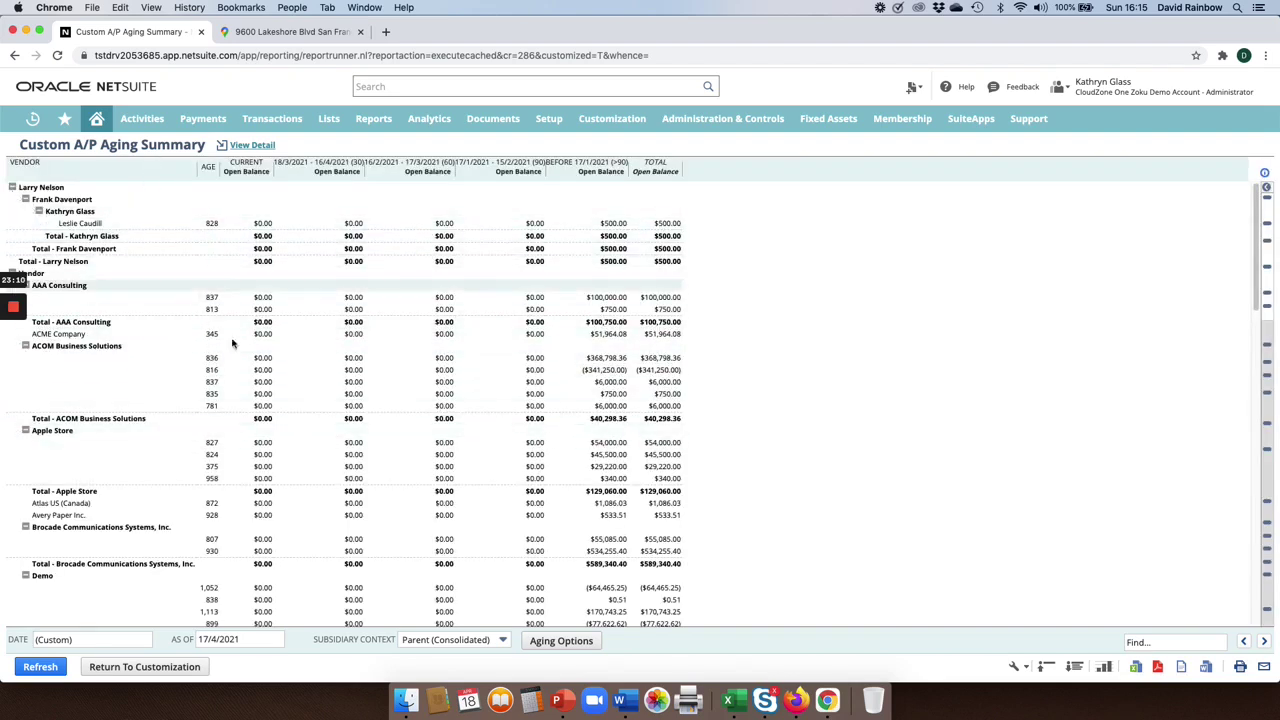
Drill from Fine Wine Company Ltd's $1,771.00 balance down to bill INV2132, then return Home.
scroll(275, 500, "down", 3)
scroll(275, 500, "down", 4)
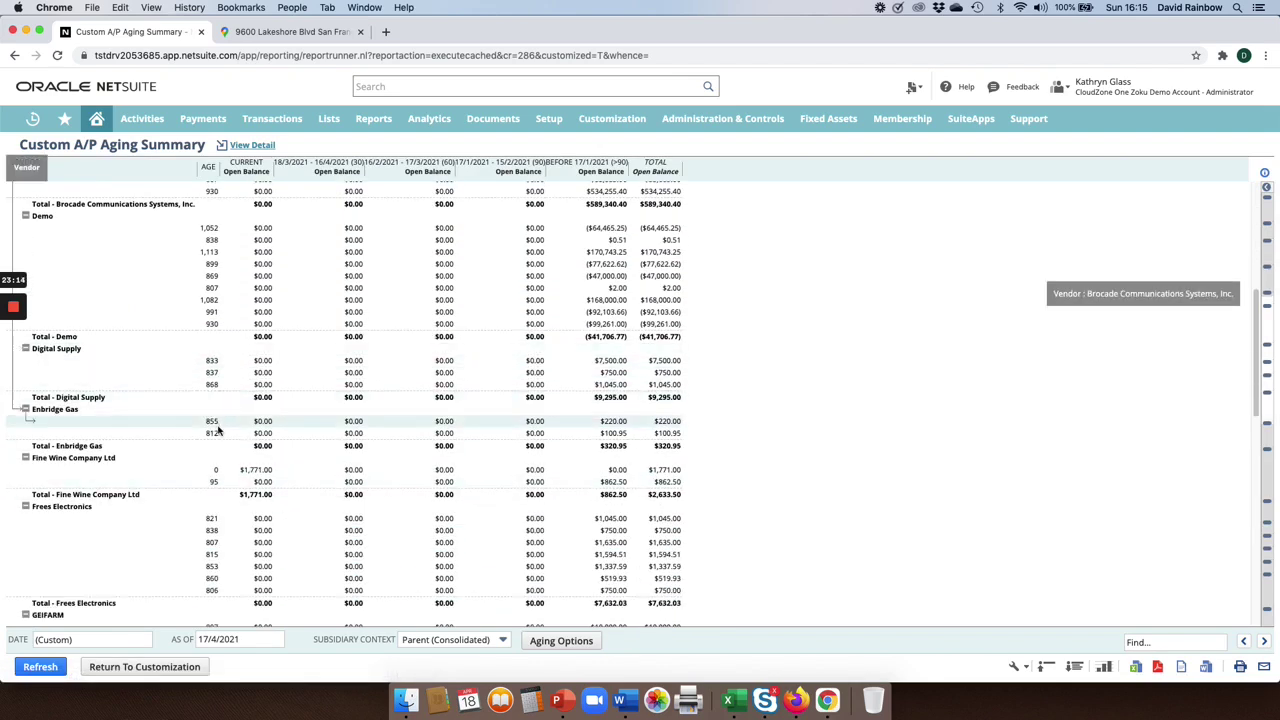
scroll(218, 429, "down", 1)
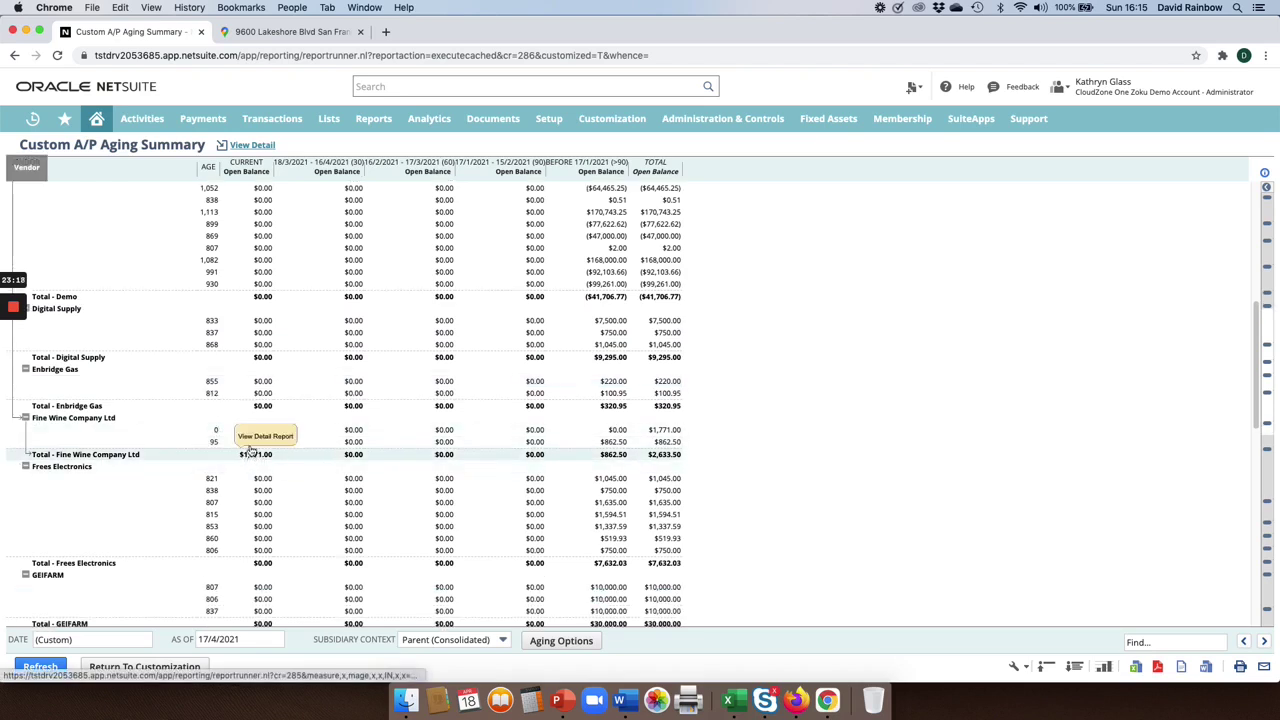
left_click(252, 437)
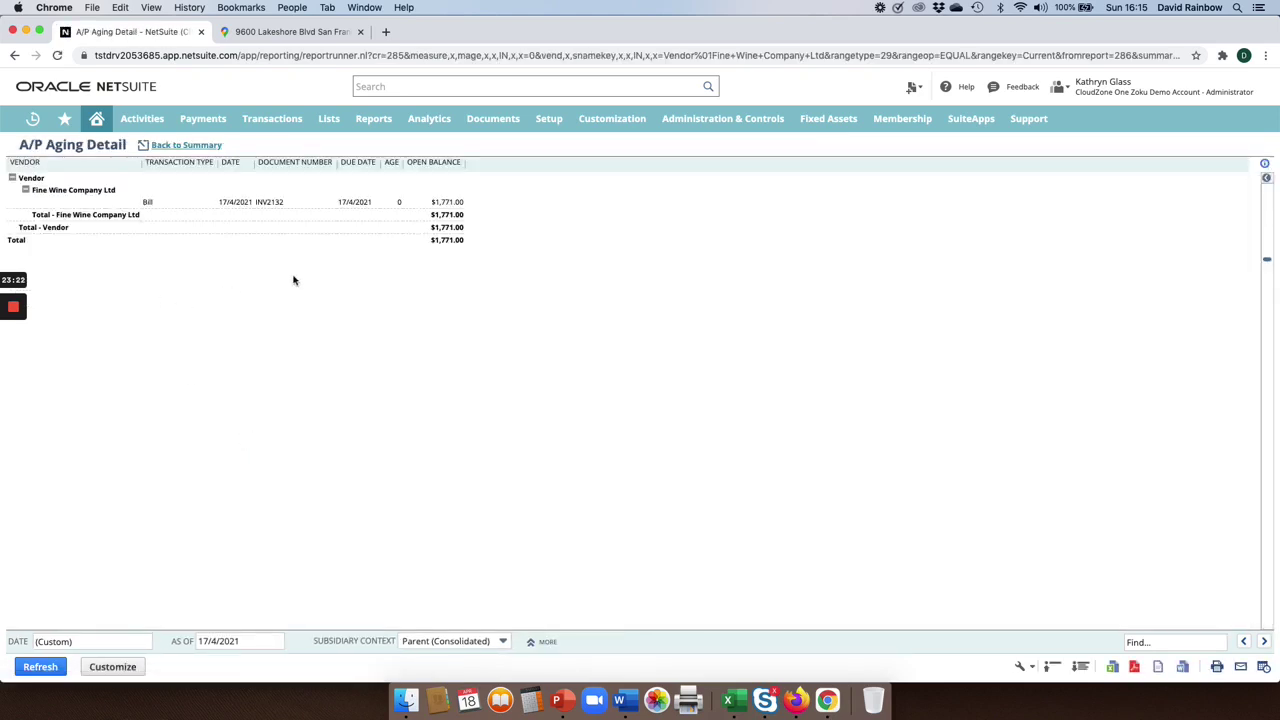
left_click(432, 202)
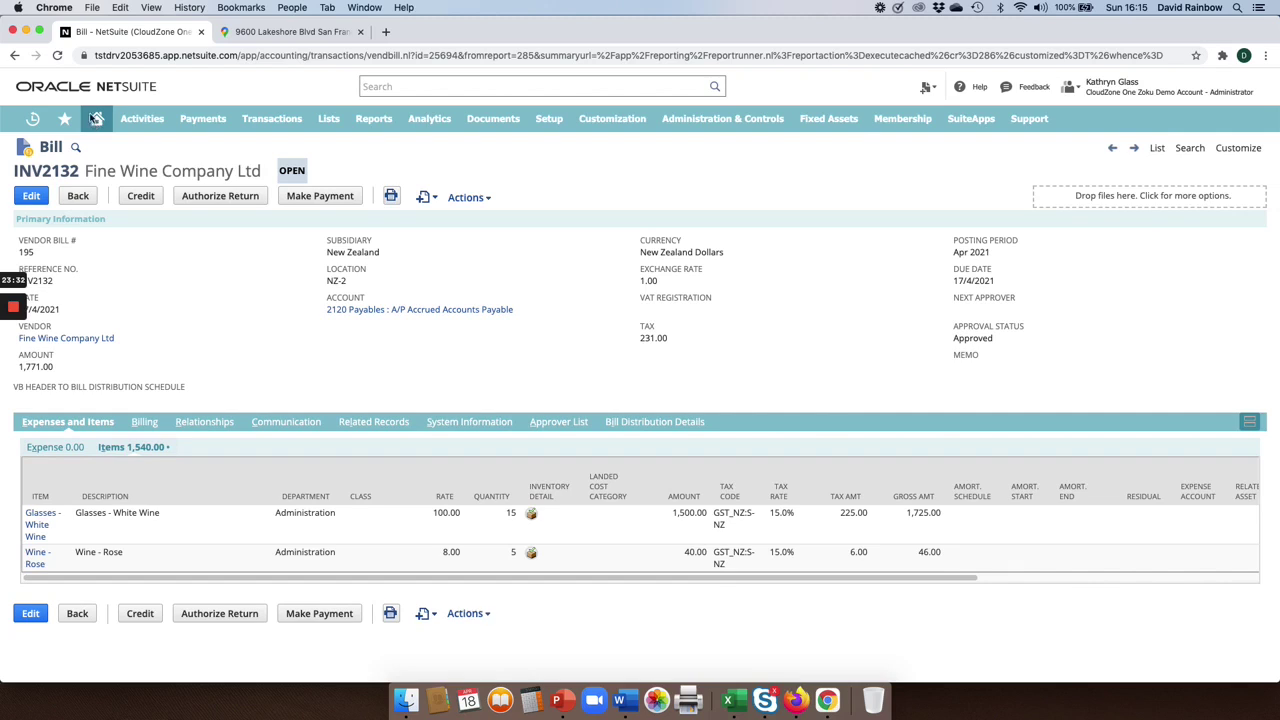
left_click(95, 120)
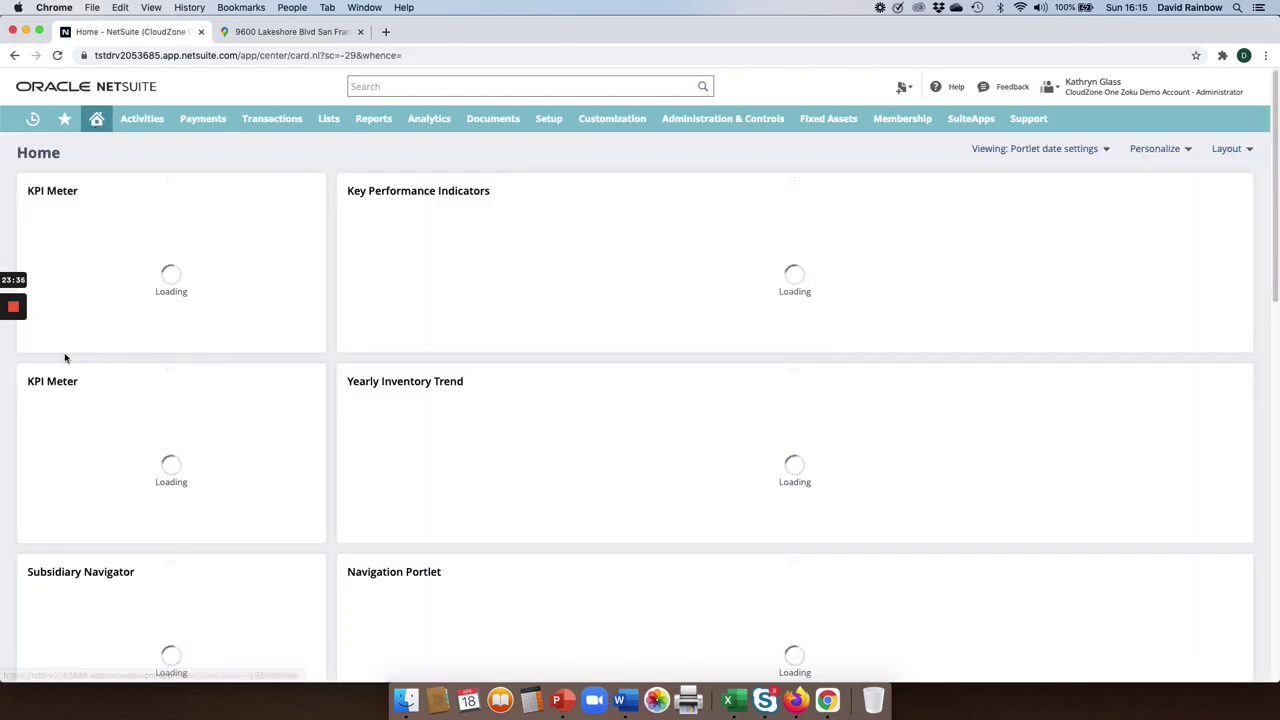
Return to the Slideshow's slide 10, "DEMONSTRATION", listing NetSuite Dashboard through Reporting.
mouse_move(17, 328)
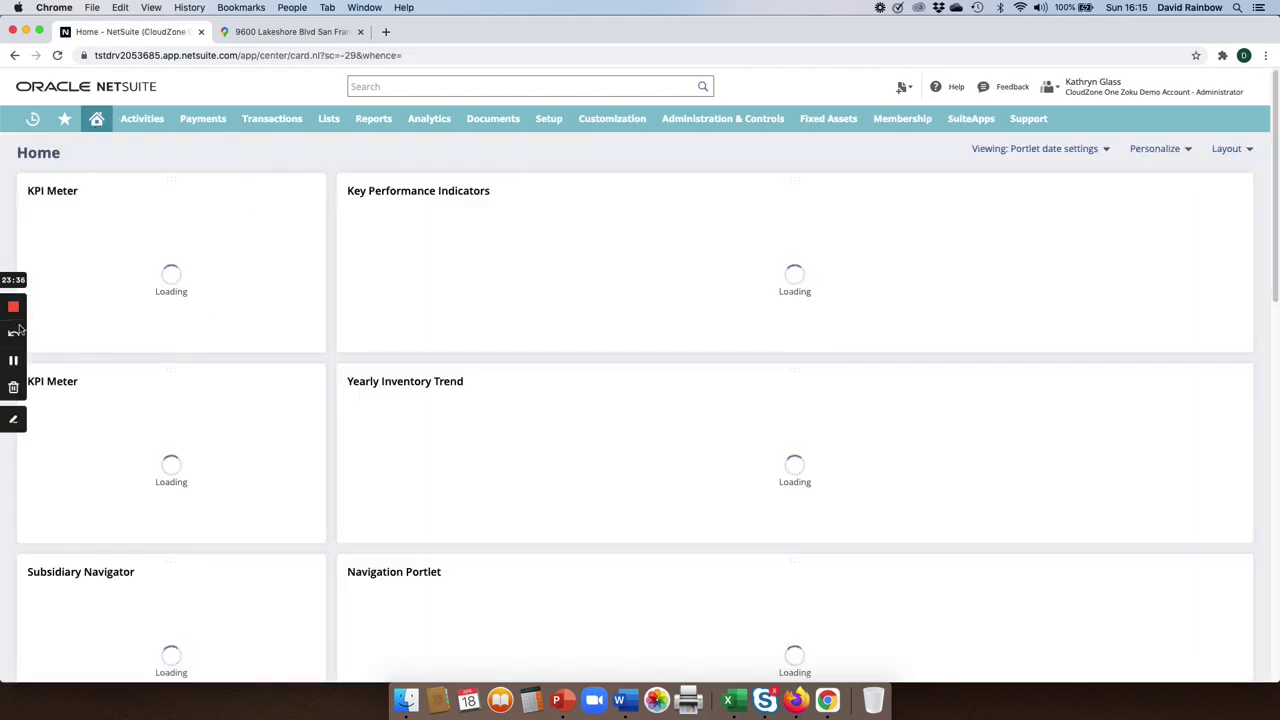
left_click(13, 360)
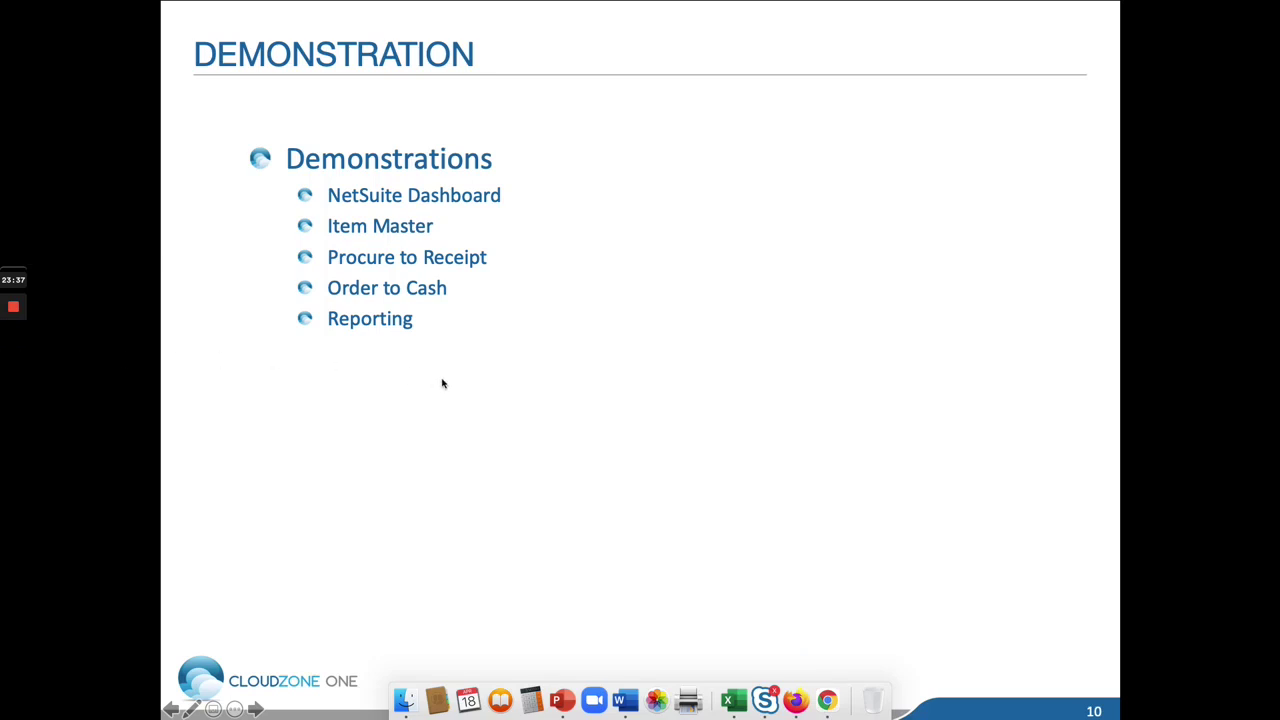